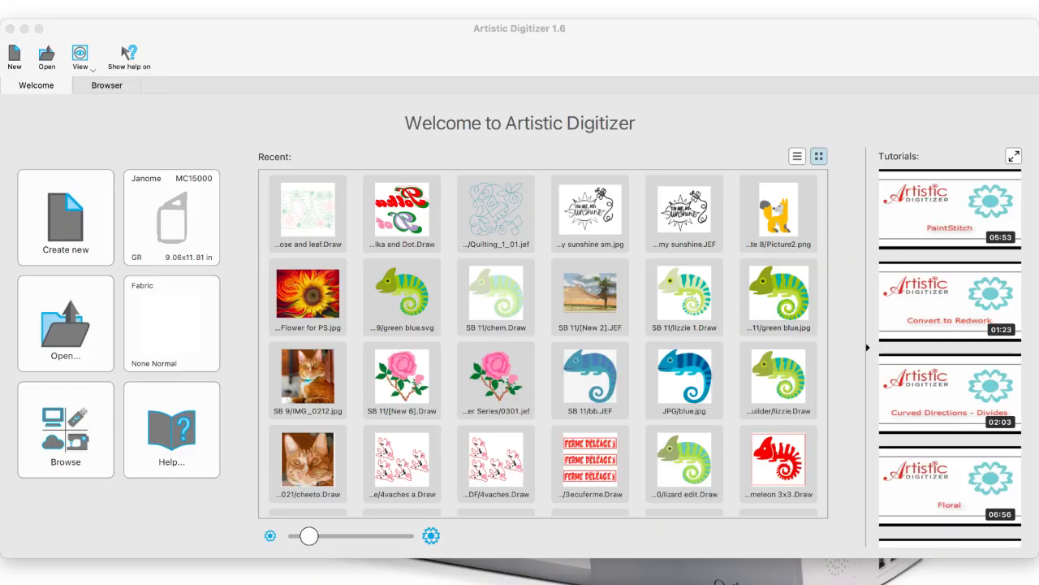
- Open the recent design rose and leaf.Draw
click(311, 201)
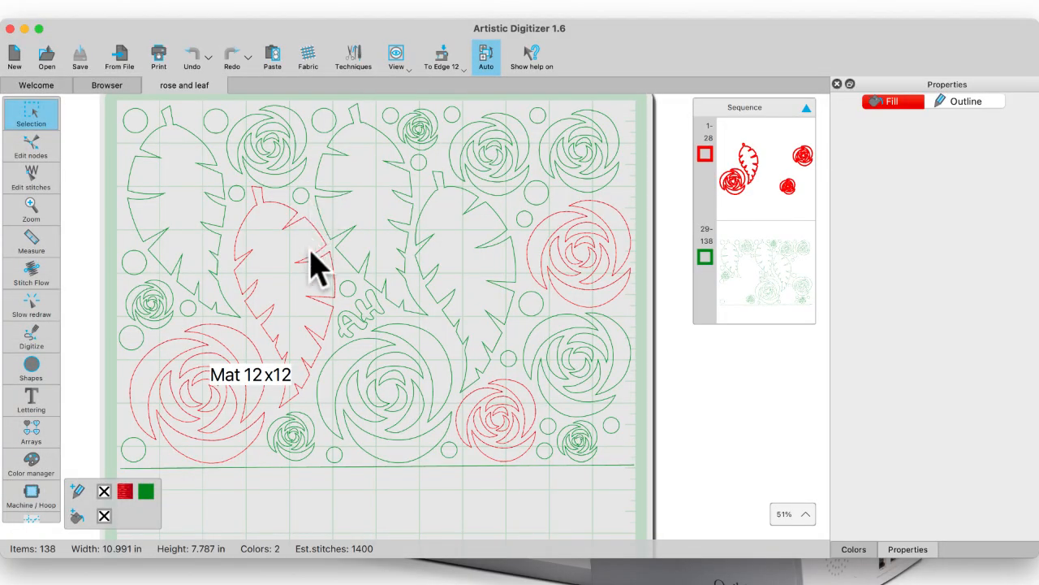
scroll(311, 251, down, 4)
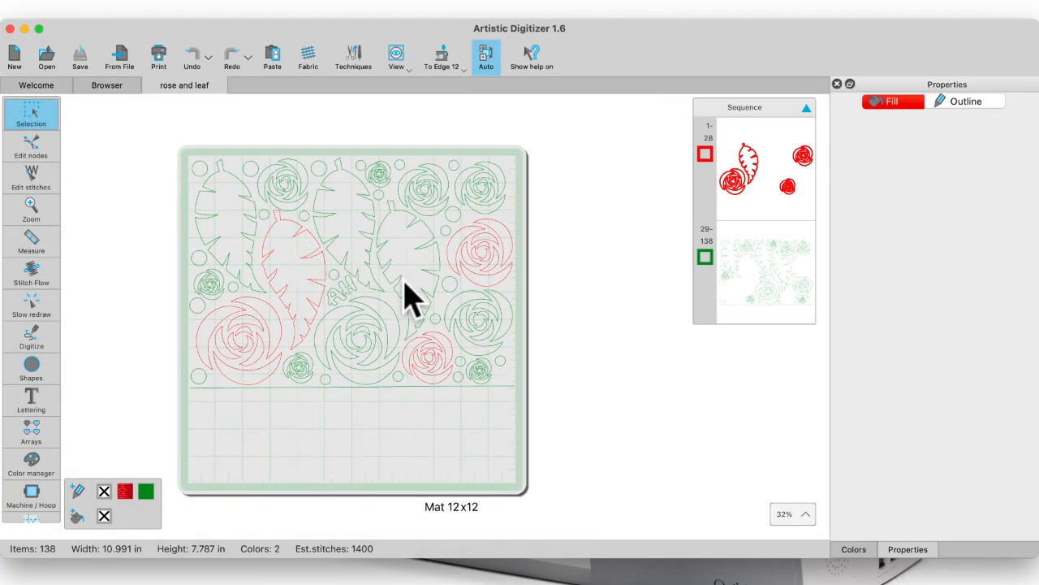
scroll(406, 281, right, 5)
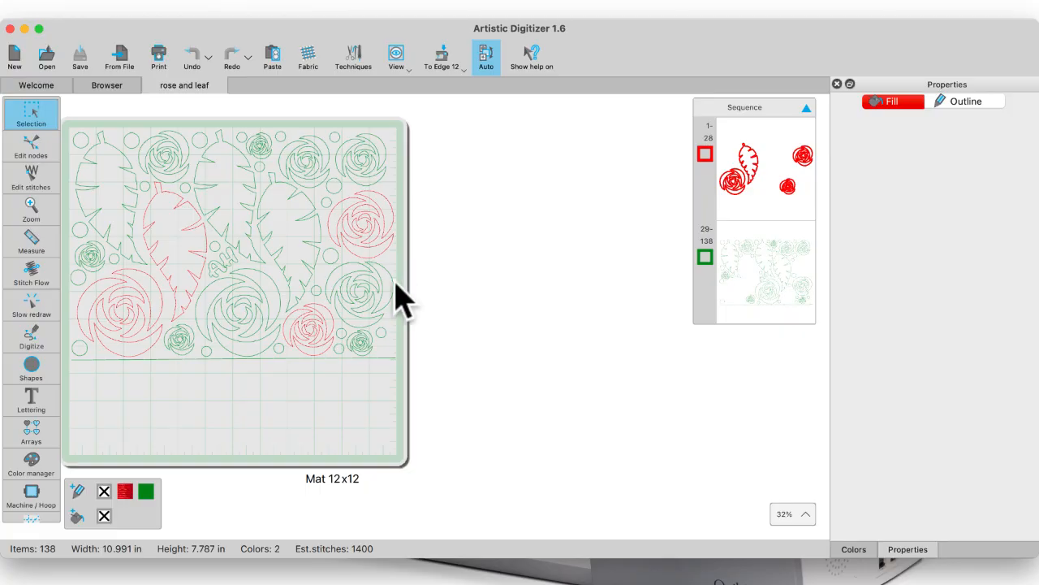
scroll(390, 294, left, 3)
scroll(388, 299, up, 2)
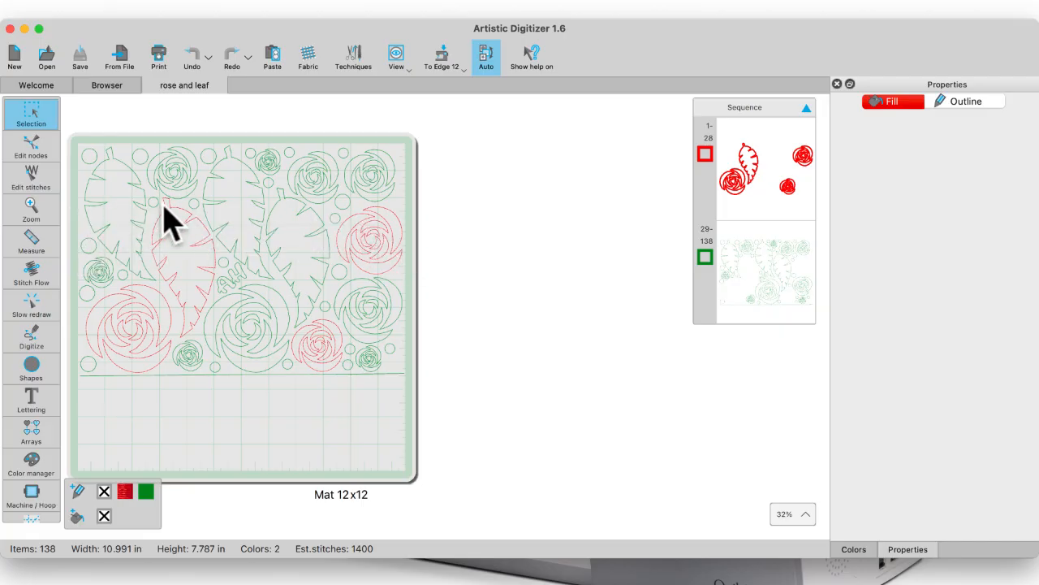
- Select every shape of the rose and leaf design, give them all the green outline color, and clear the selection
drag(75, 146, 428, 382)
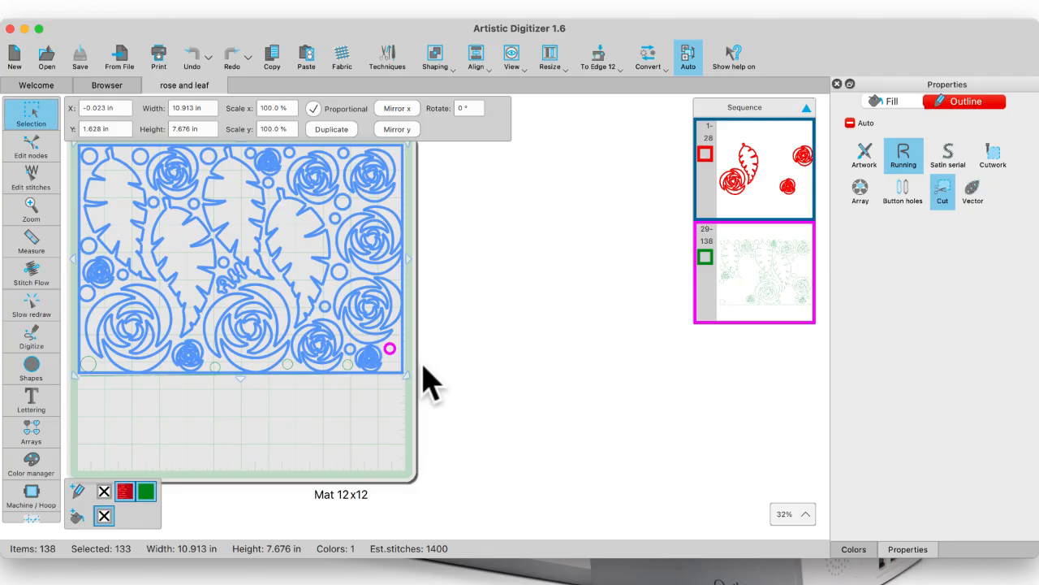
click(318, 443)
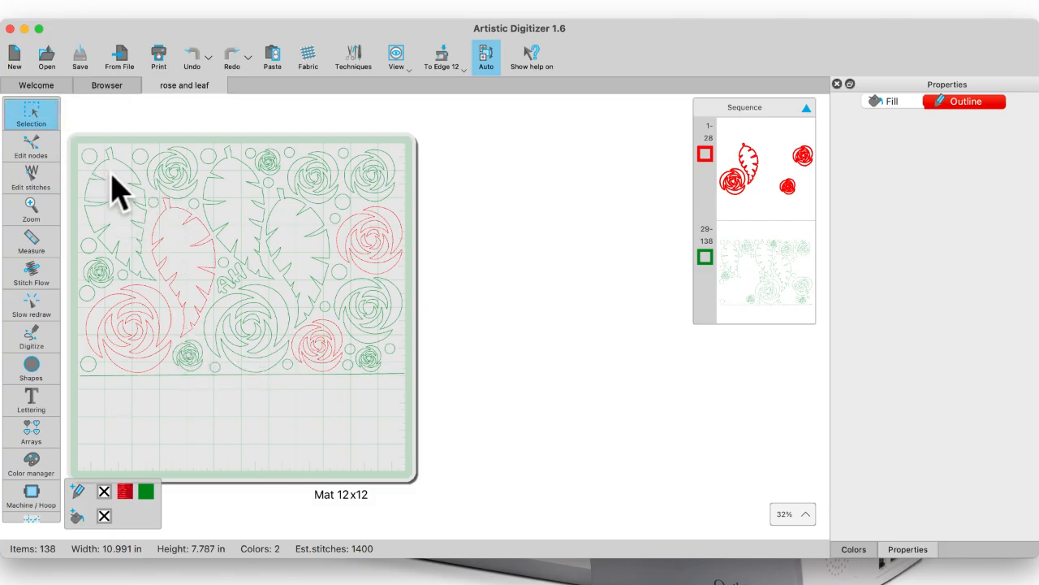
drag(73, 139, 415, 400)
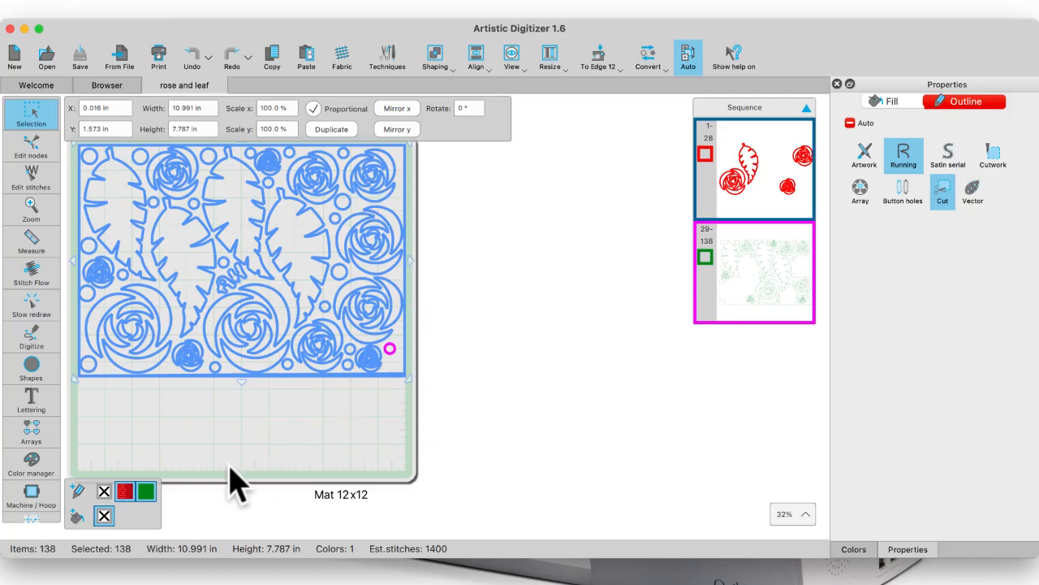
click(148, 491)
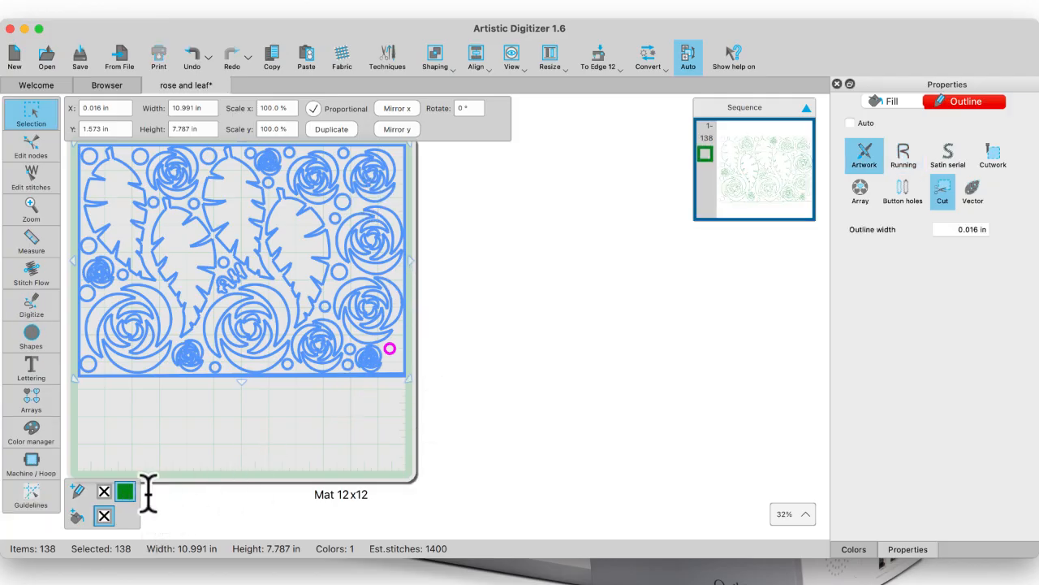
click(540, 334)
- Export the design to the Artistic edge USB cutter to review the cut preview, and close the export window
click(98, 20)
mouse_move(105, 134)
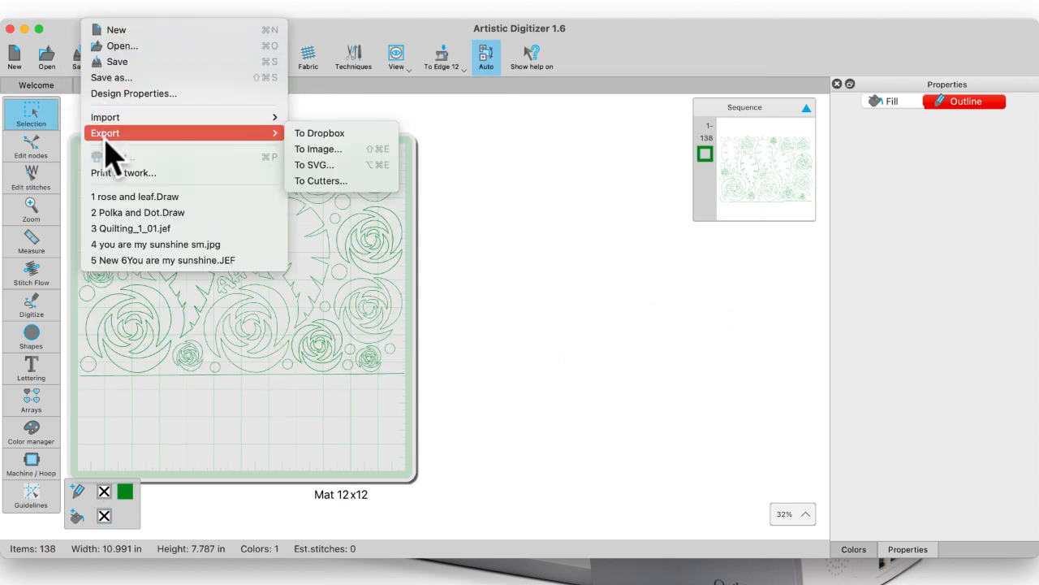
click(319, 183)
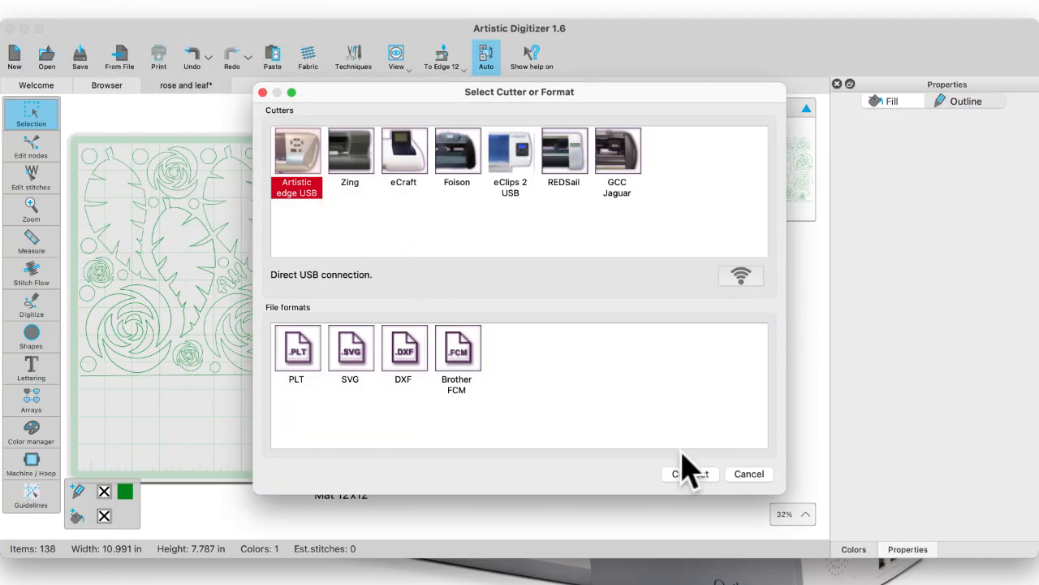
click(692, 476)
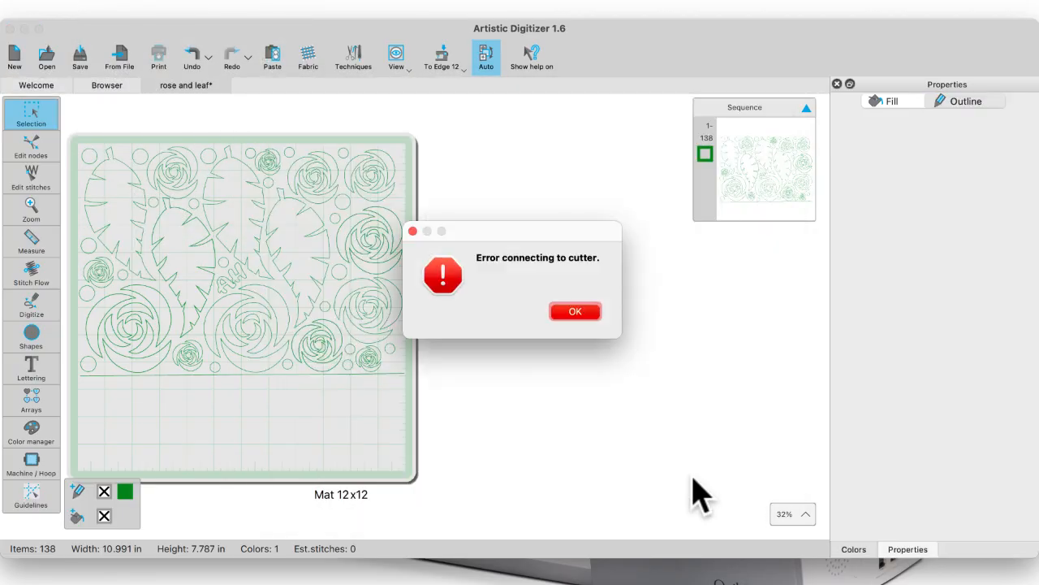
click(582, 317)
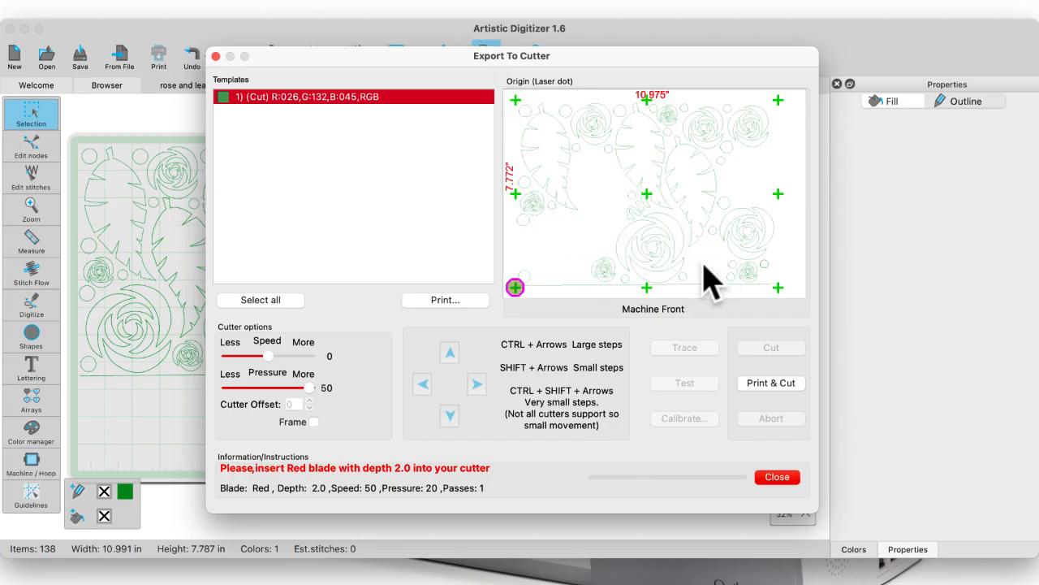
click(777, 478)
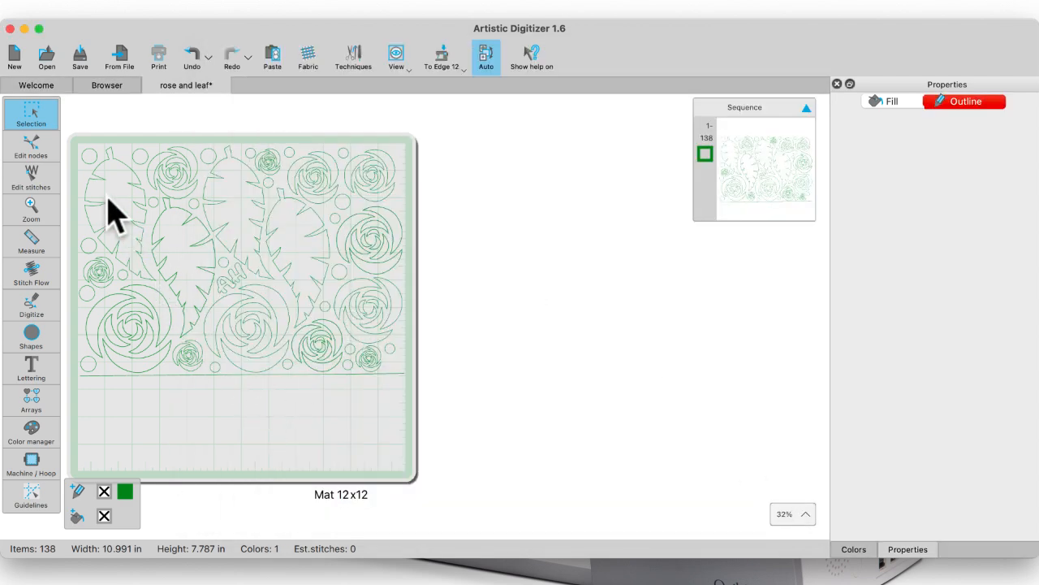
- Select the whole design, set its outline type to Cut, and apply the Edge Vinyl cutter preset
drag(72, 135, 464, 393)
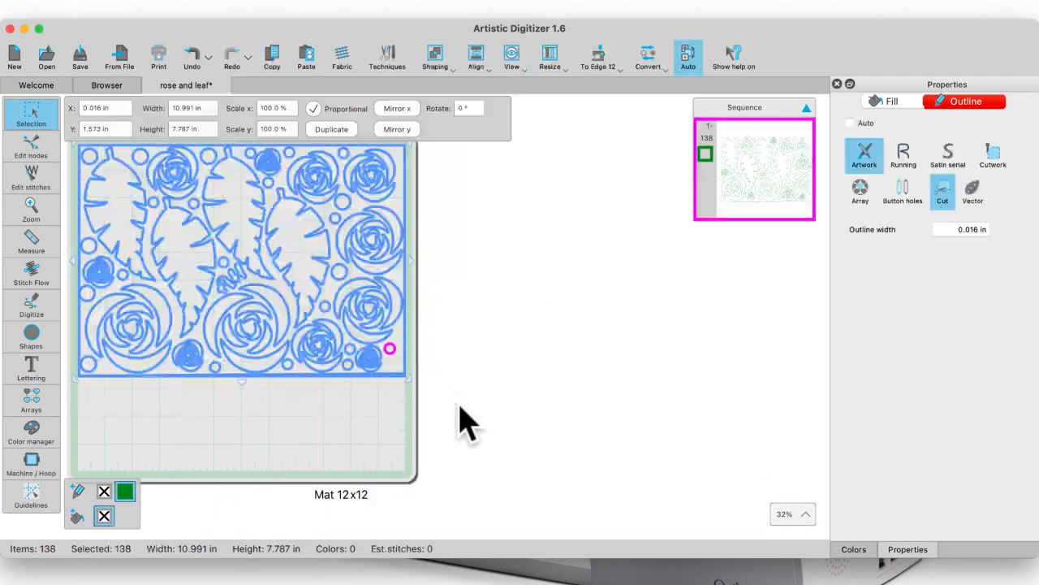
click(944, 190)
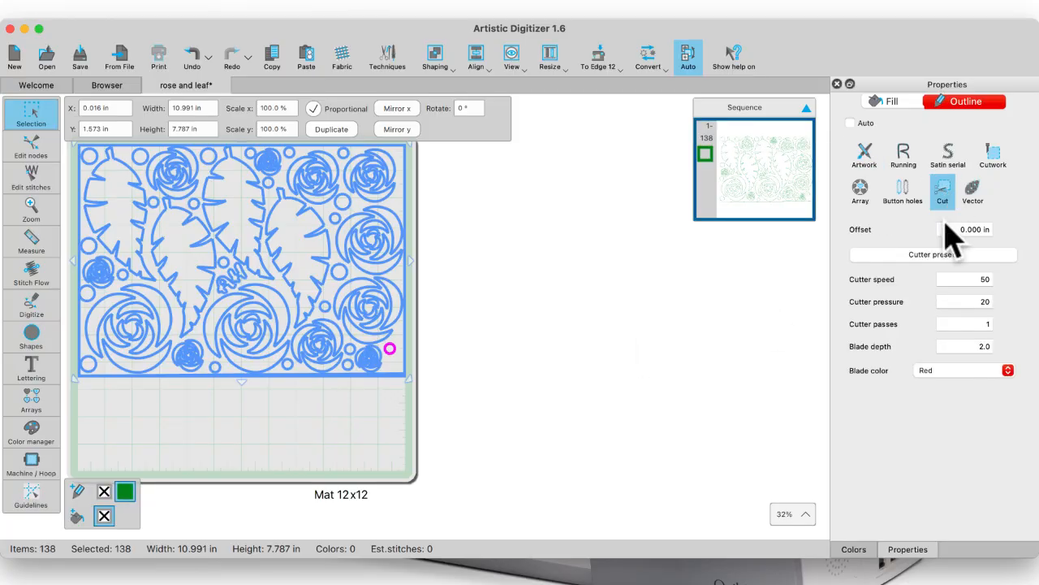
click(938, 253)
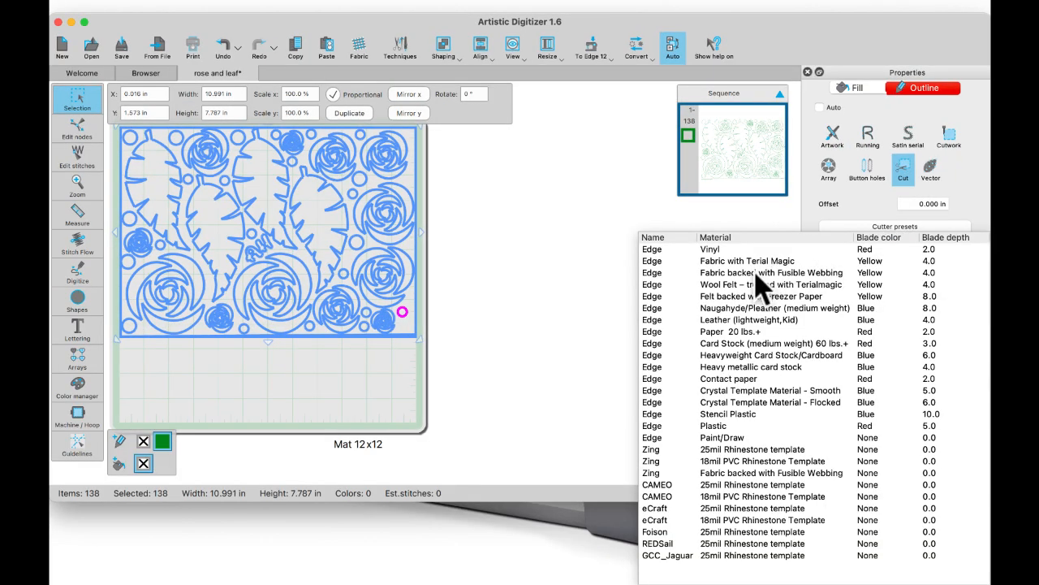
click(715, 249)
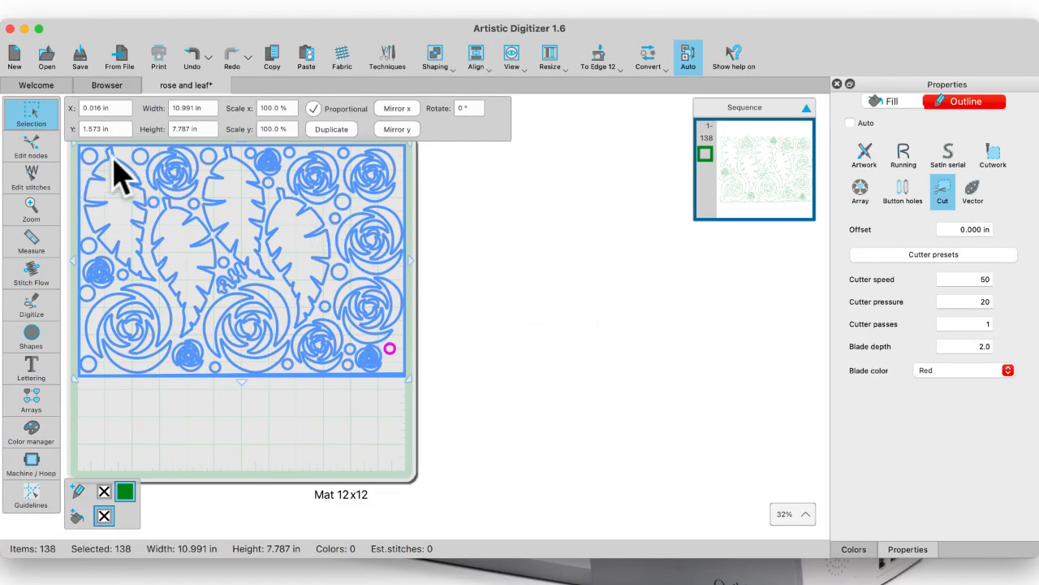
- Export the design to the Artistic edge USB cutter again, set the origin to the design's upper-left corner, and close the export
click(95, 16)
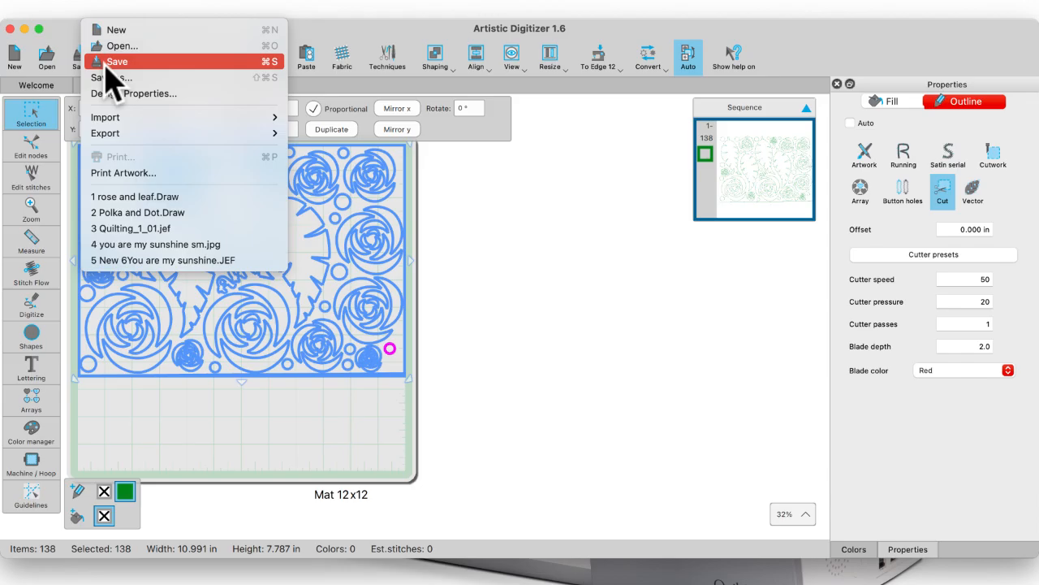
mouse_move(112, 134)
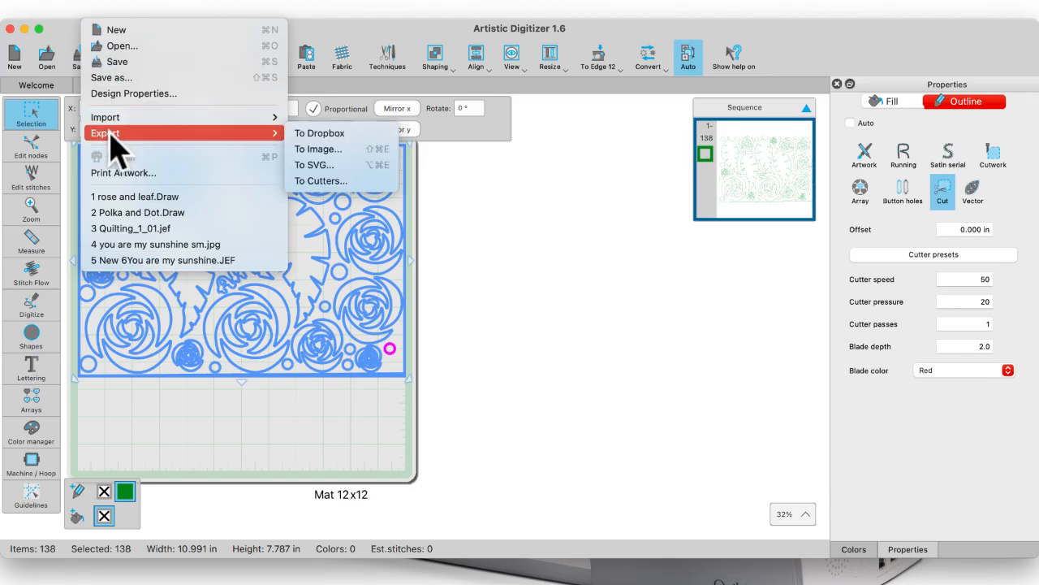
click(309, 184)
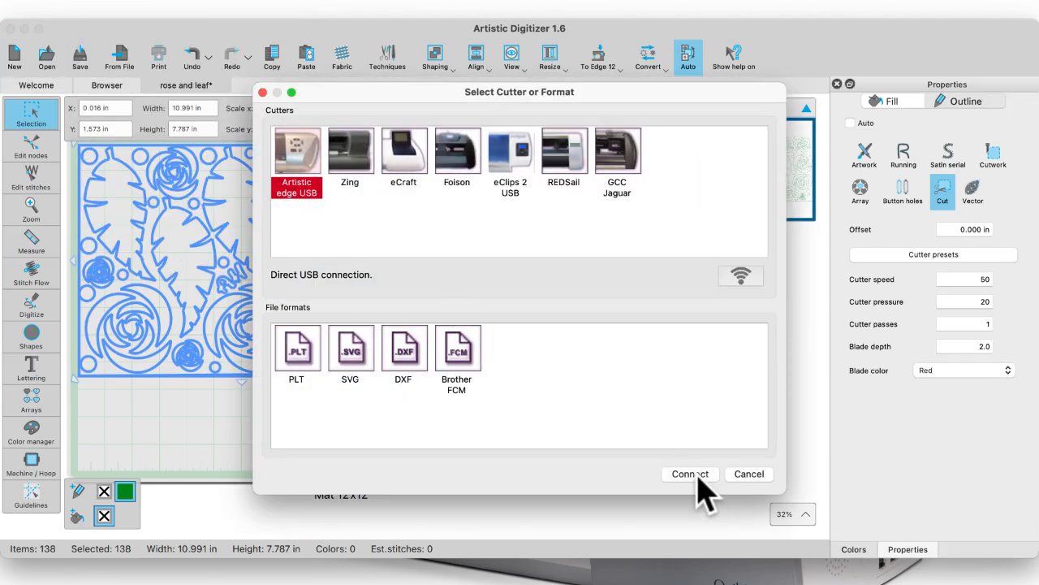
click(697, 474)
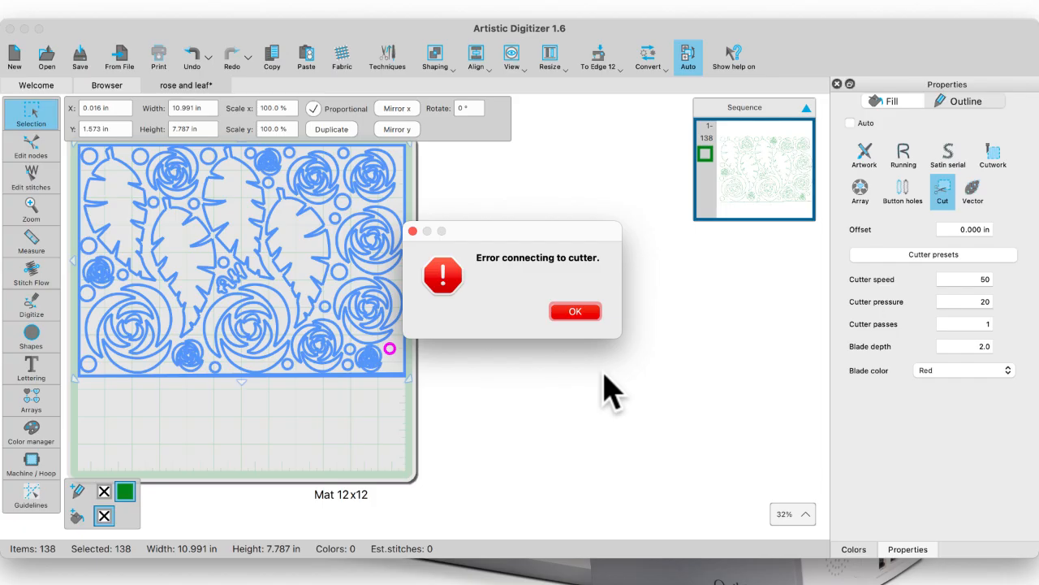
click(578, 311)
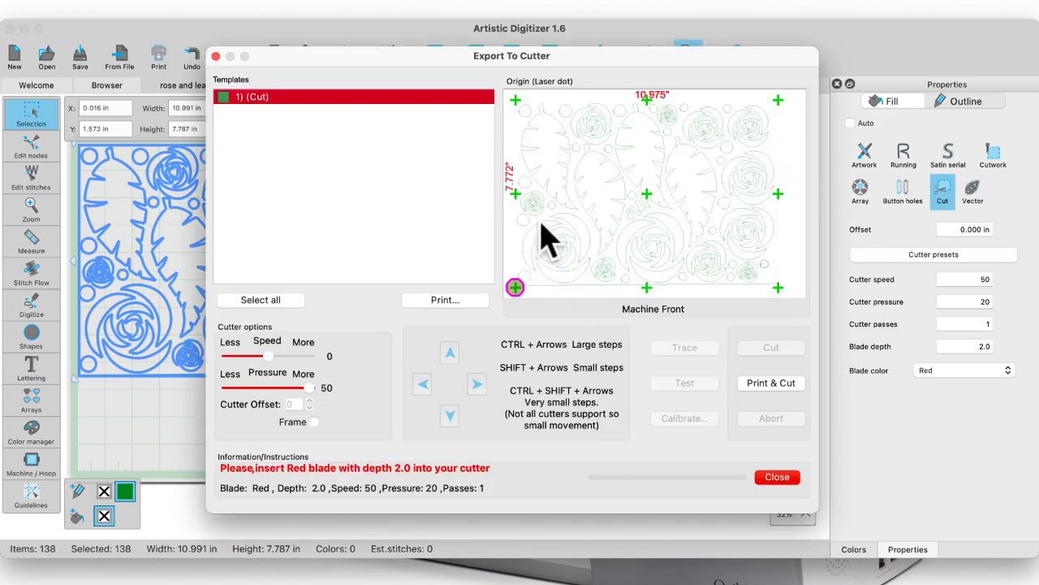
click(500, 71)
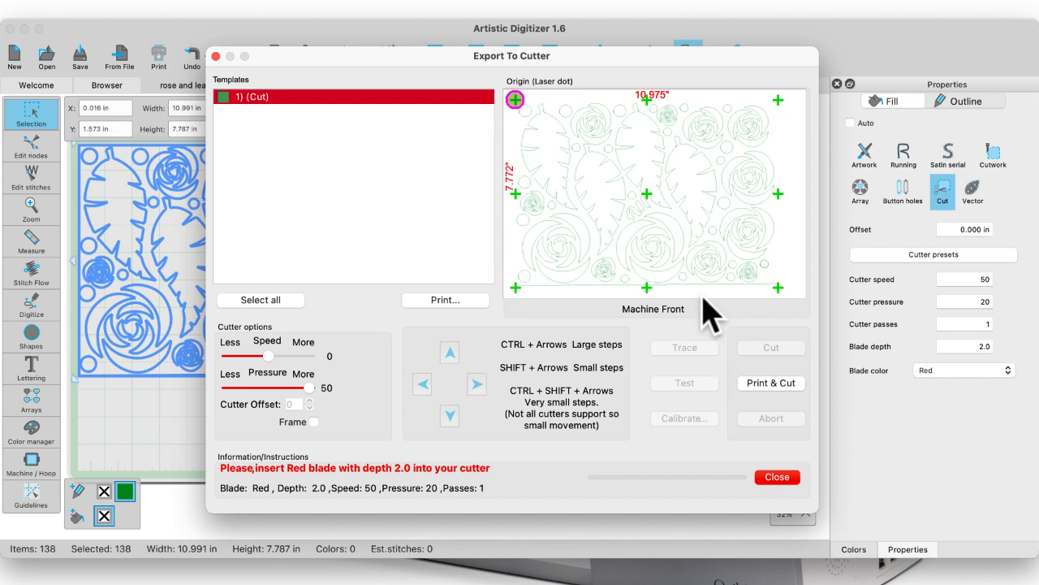
click(780, 478)
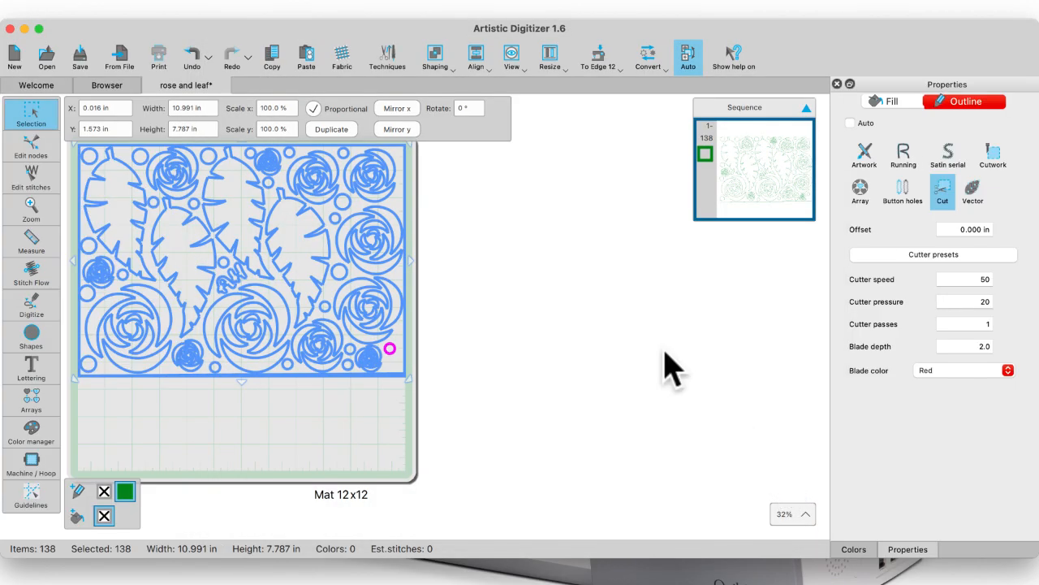
click(508, 227)
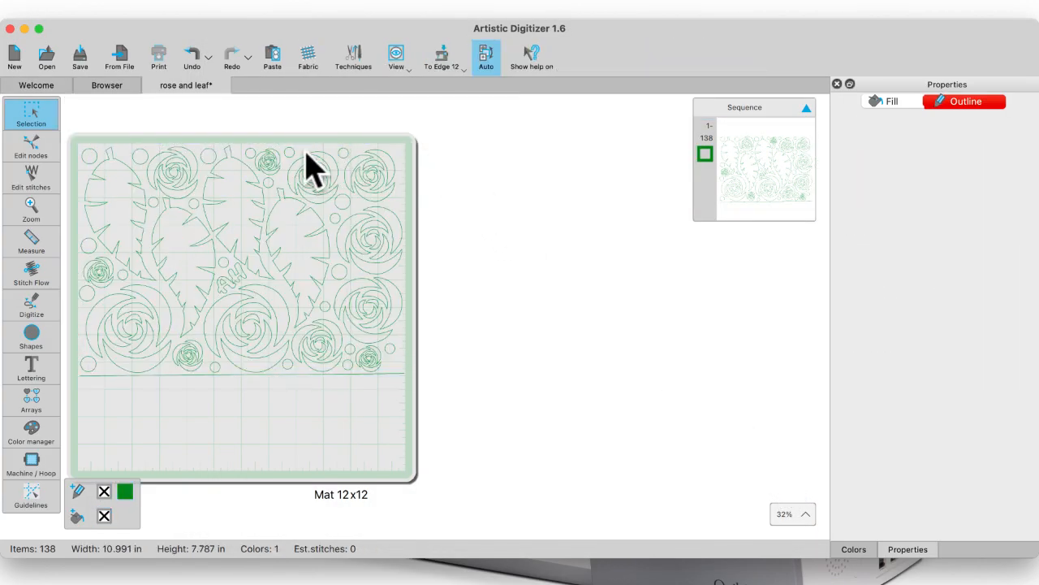
click(480, 135)
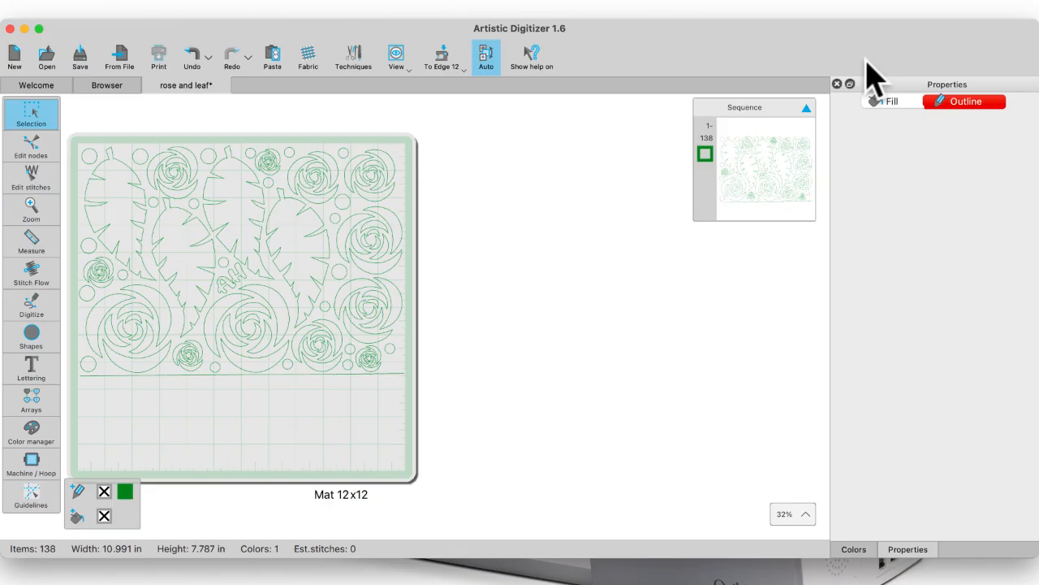
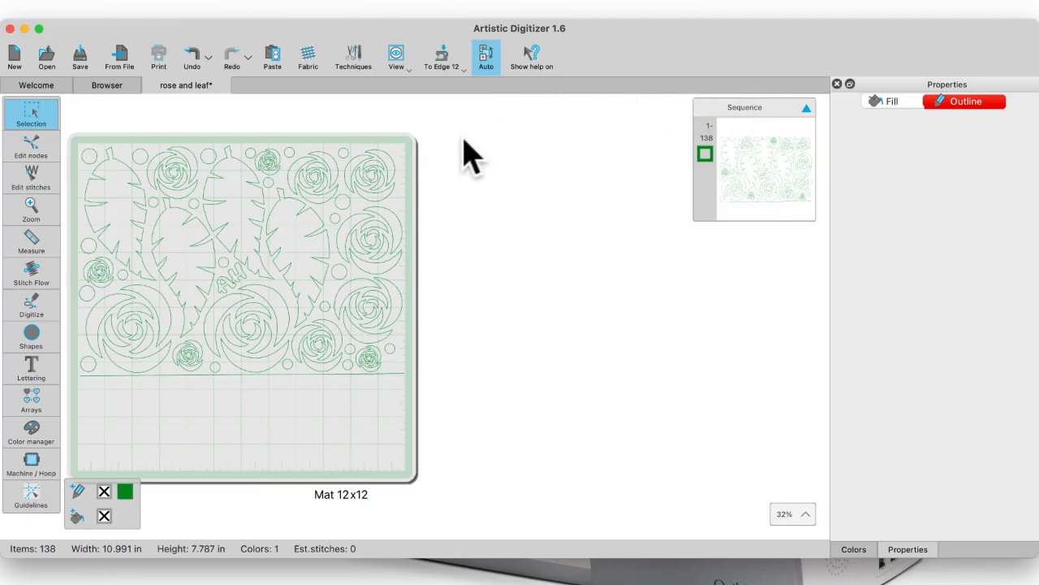
- Create a new design and draw an ellipse about 5.38 in wide and 4.41 in high around the hoop center
click(13, 52)
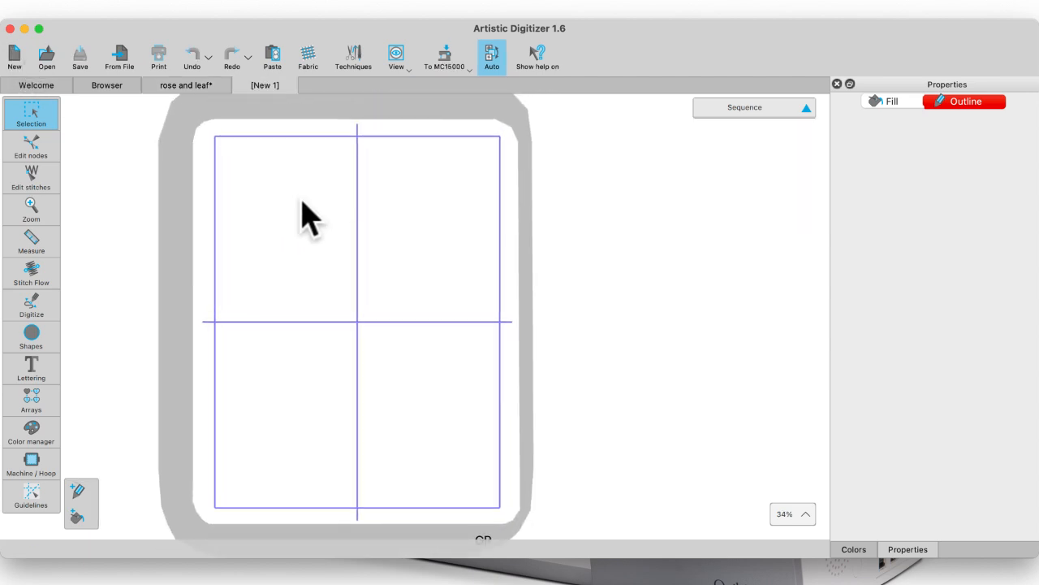
mouse_move(40, 383)
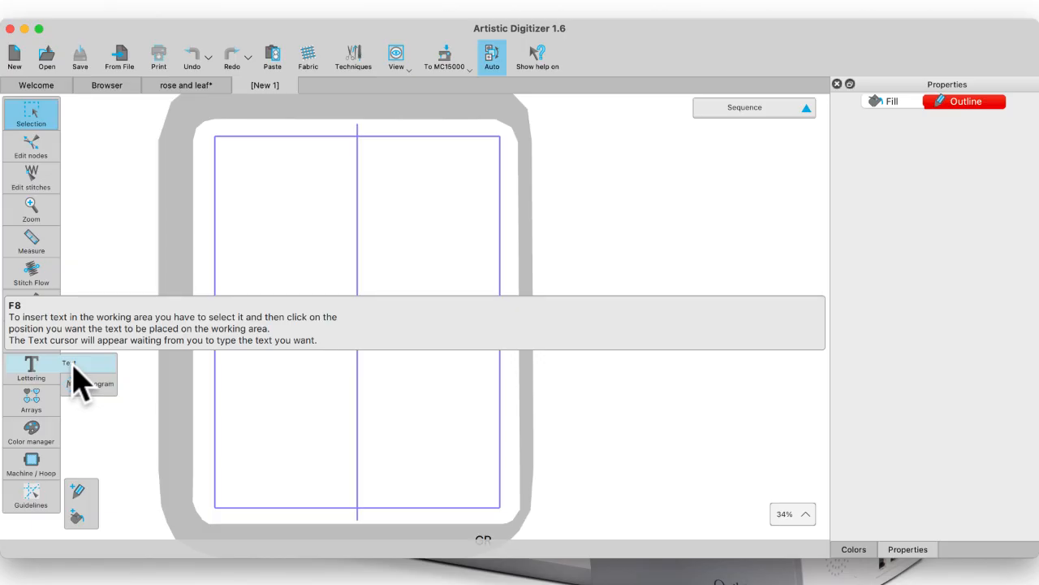
click(31, 334)
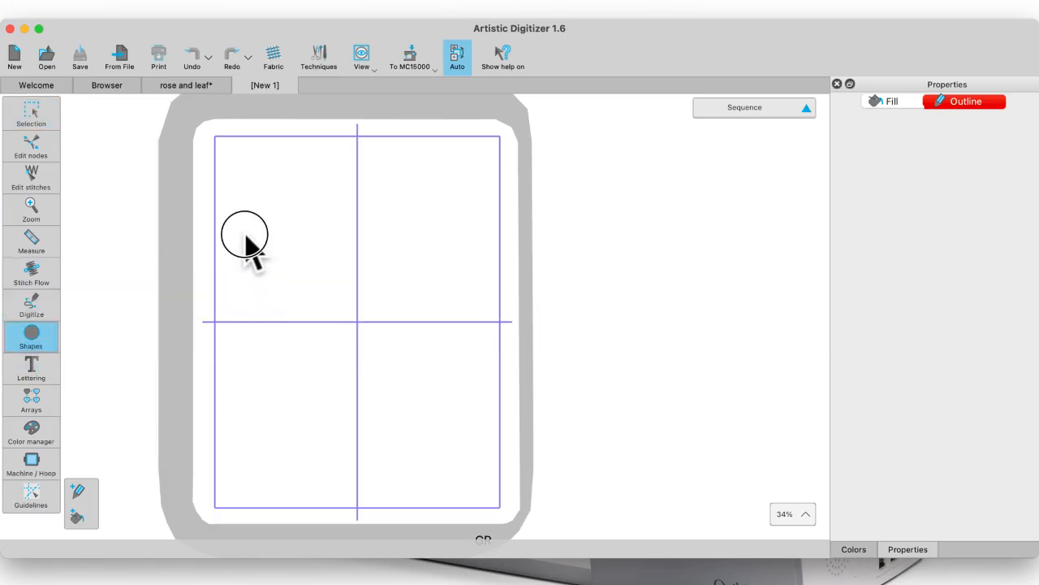
drag(245, 236, 416, 374)
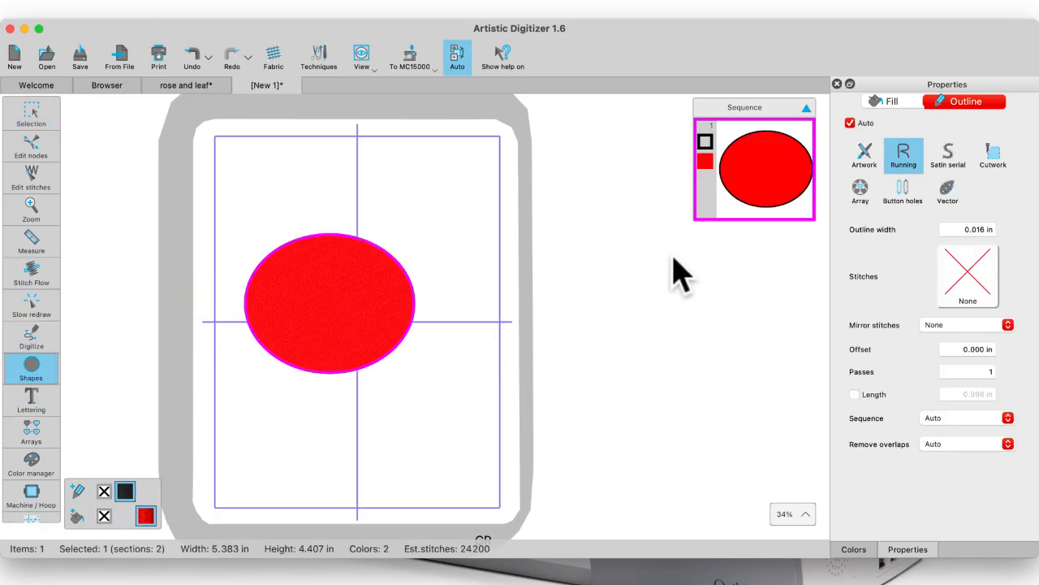
drag(909, 54, 856, 59)
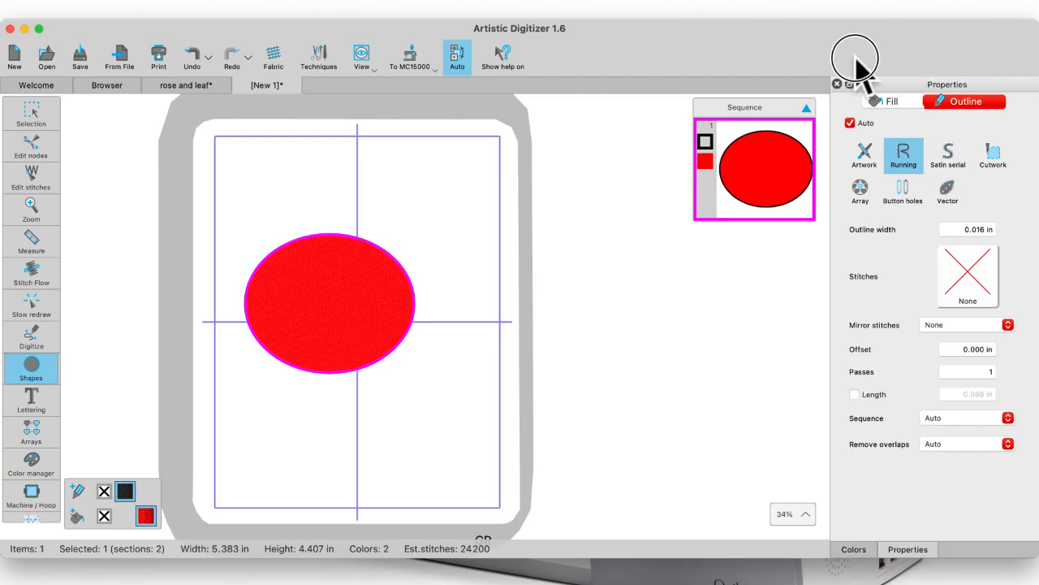
- Set the ellipse's Step fill pattern to wool
click(882, 100)
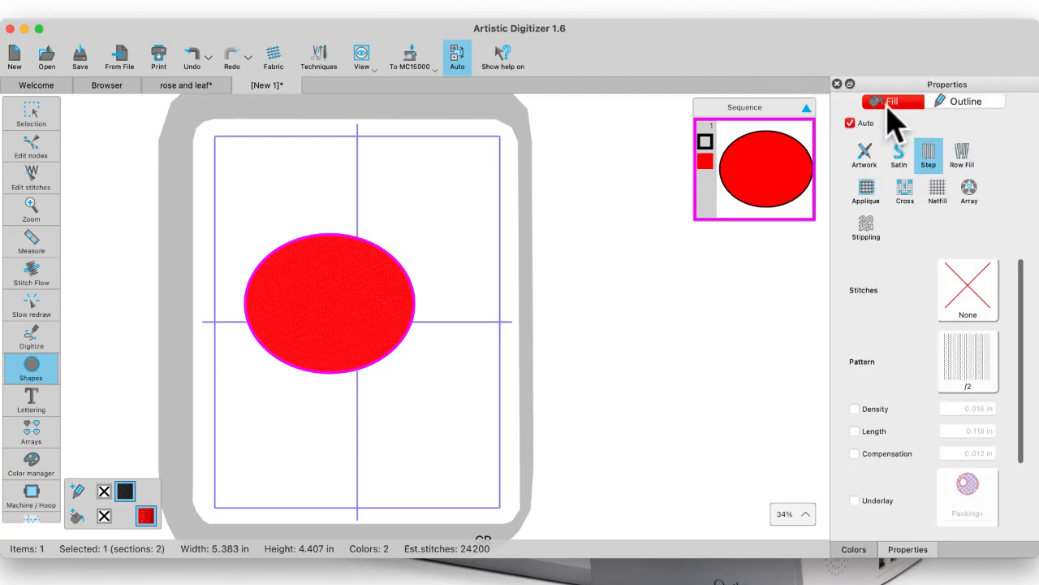
click(958, 360)
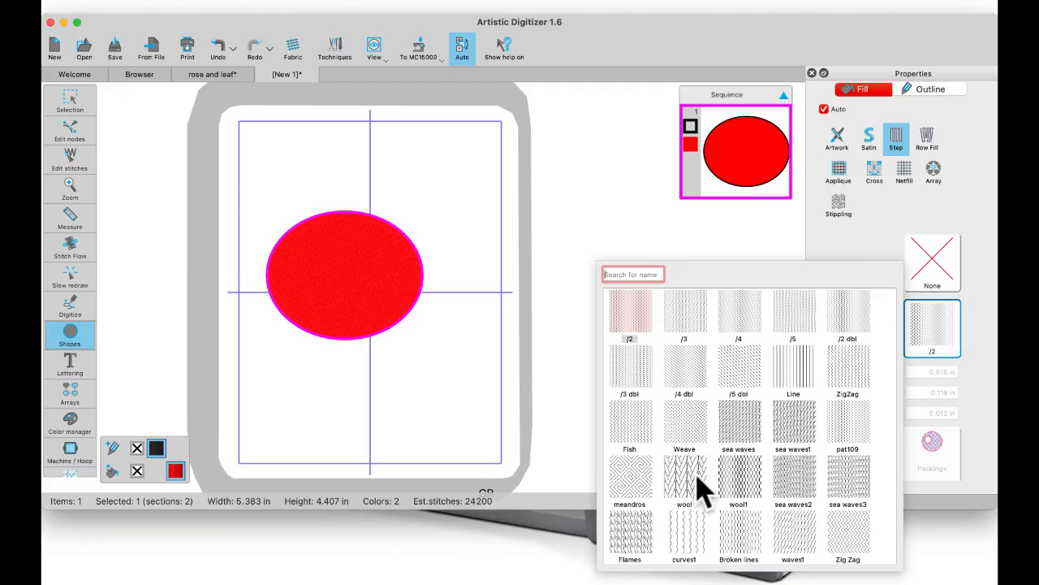
click(705, 531)
click(385, 282)
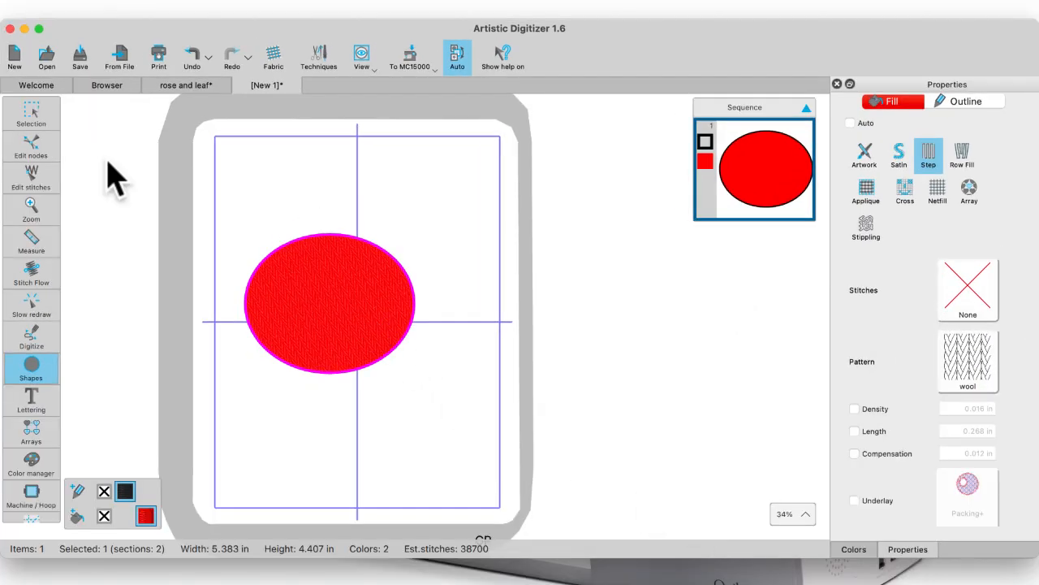
- Select the ellipse, set its Step fill pattern to meandros, and inspect the stitch texture up close
click(30, 113)
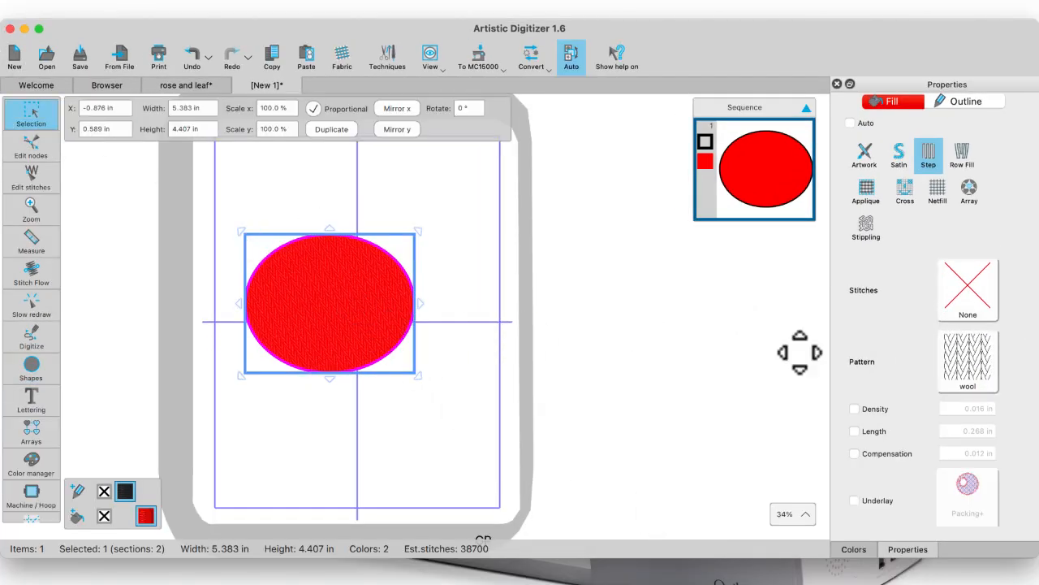
click(969, 364)
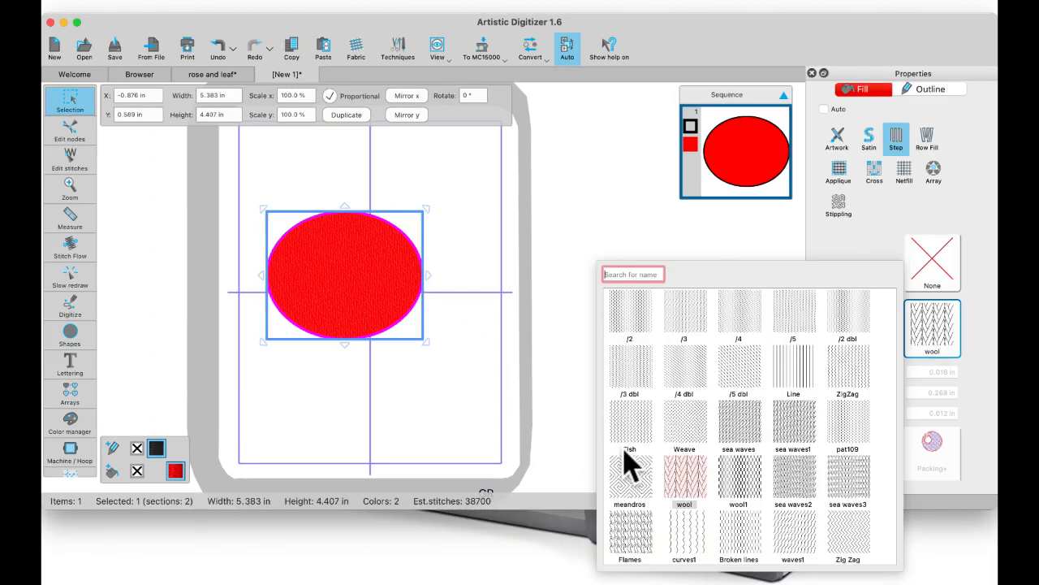
click(632, 476)
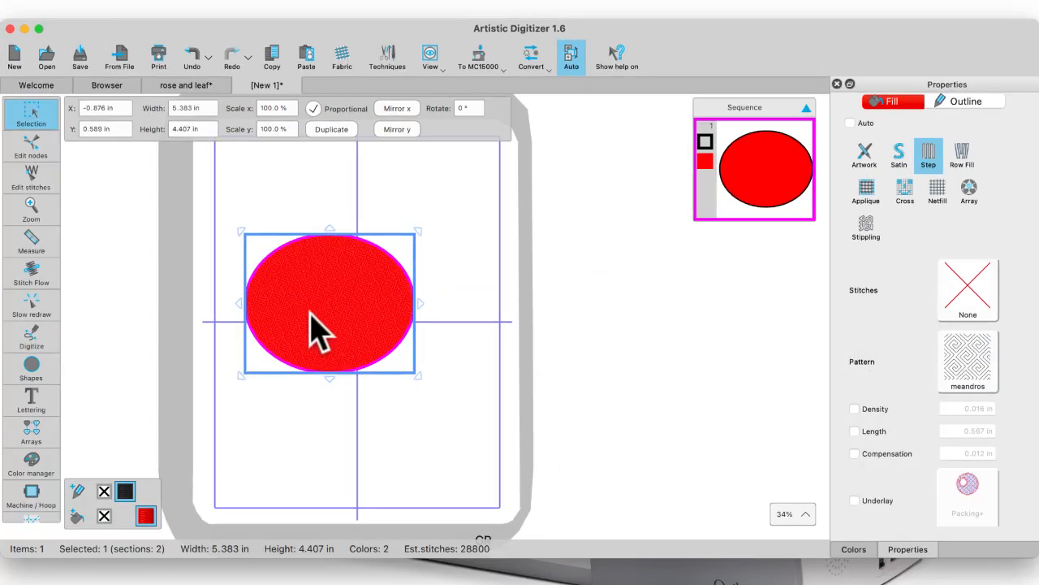
scroll(305, 306, up, 10)
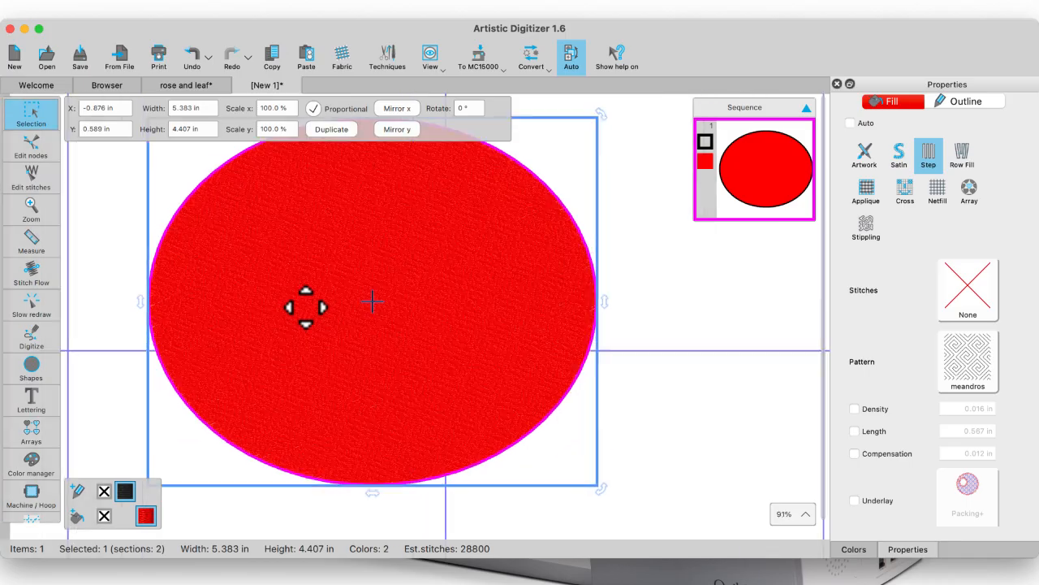
scroll(300, 294, up, 1)
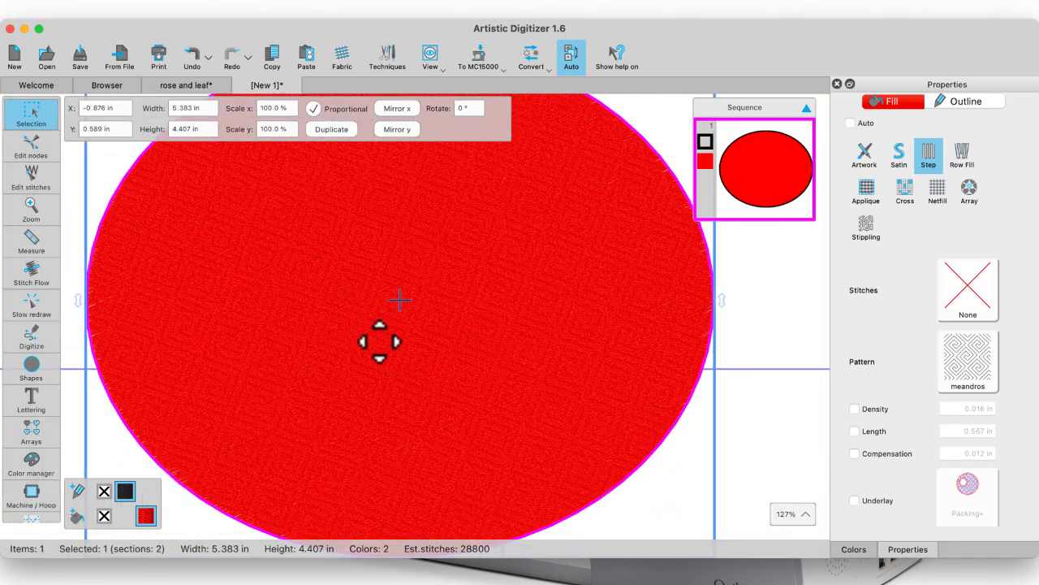
- Try the /2 pattern on the ellipse's Step fill, and replace it with curves1
click(979, 357)
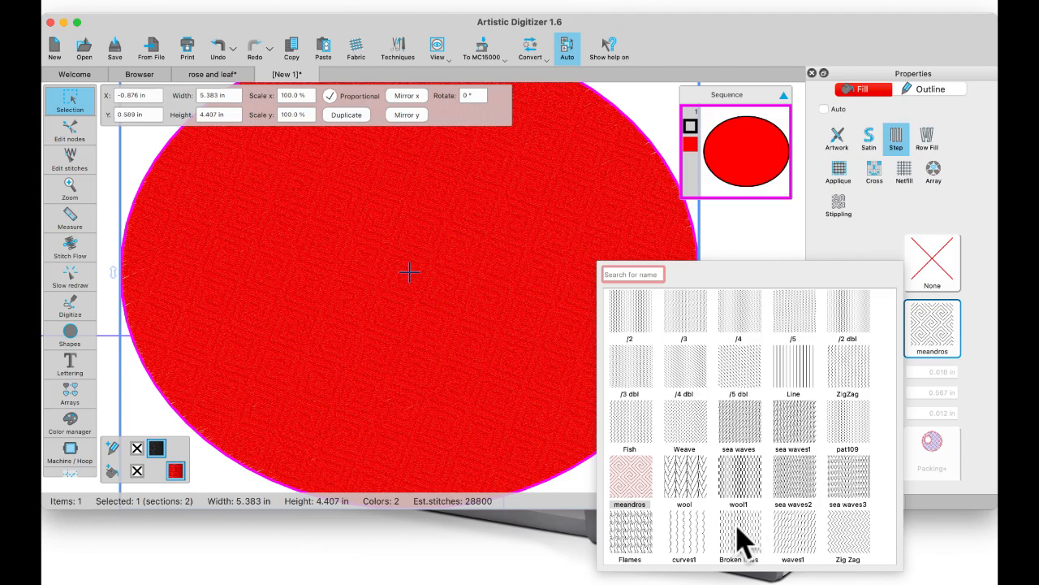
click(631, 312)
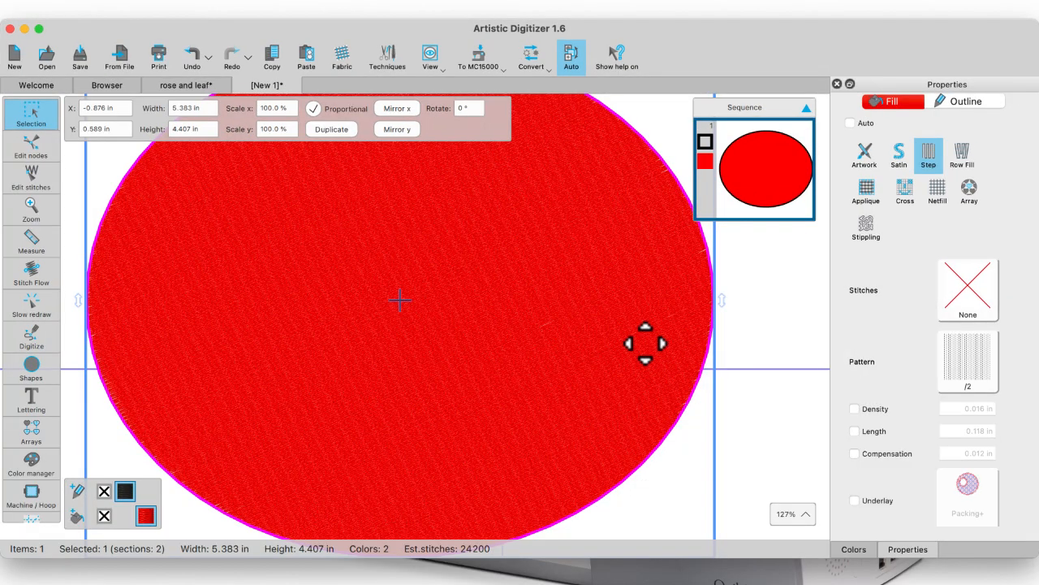
click(966, 357)
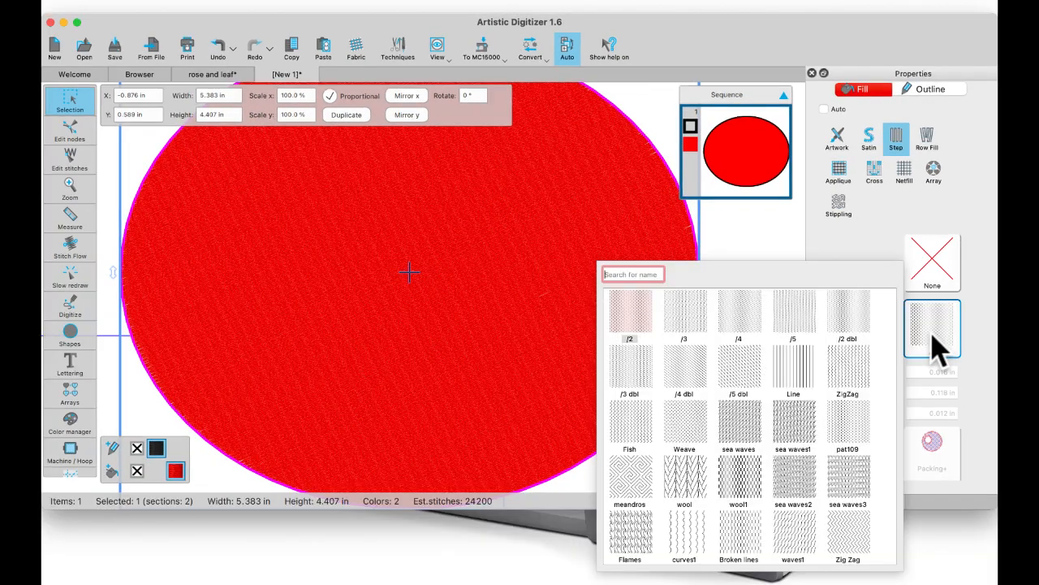
click(681, 536)
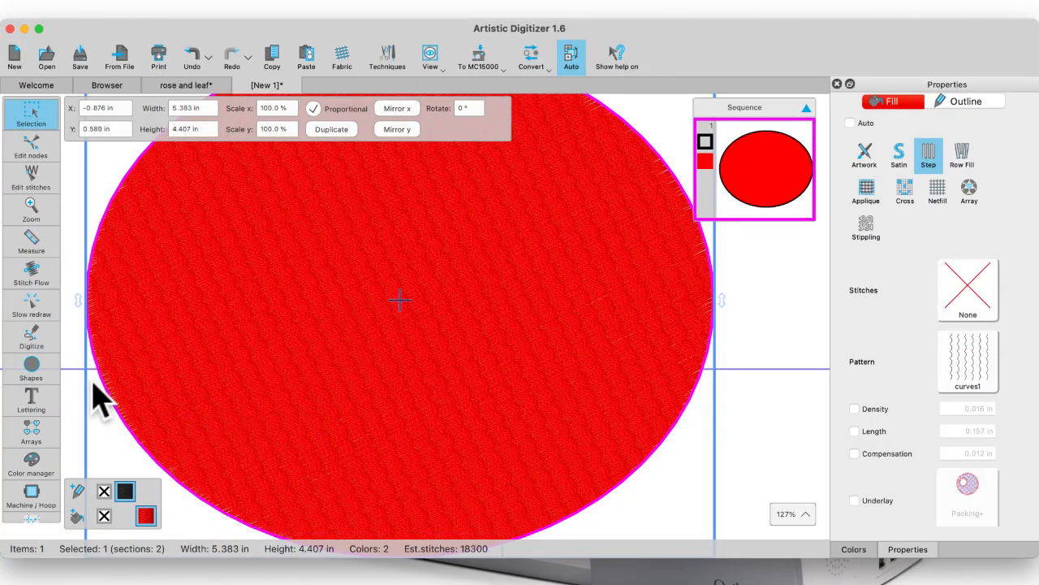
- Add a Stitch Flow direction line inside the ellipse near its left edge and rotate it to a nearly vertical angle
click(34, 336)
click(31, 274)
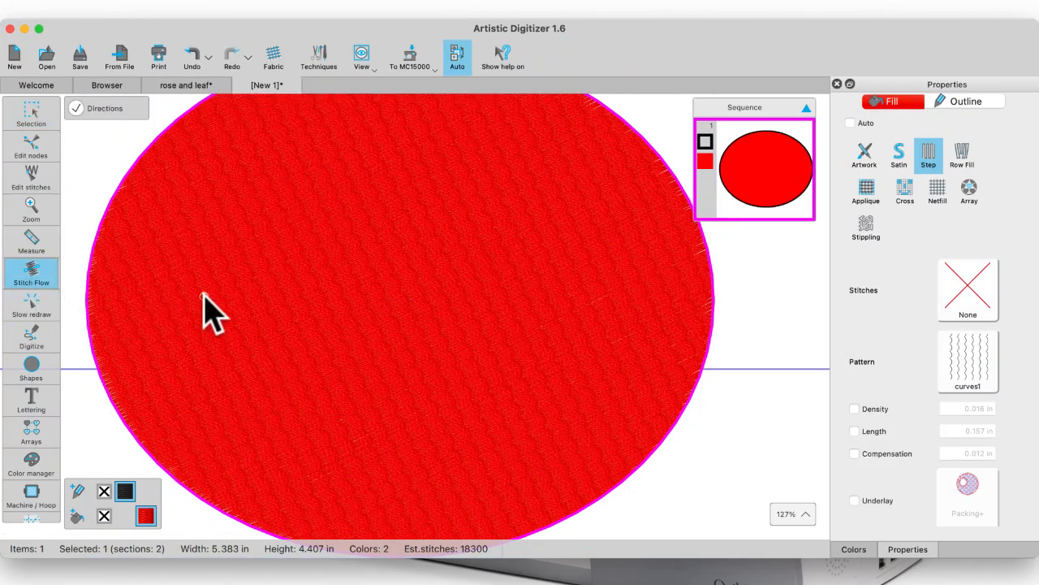
drag(193, 280, 154, 333)
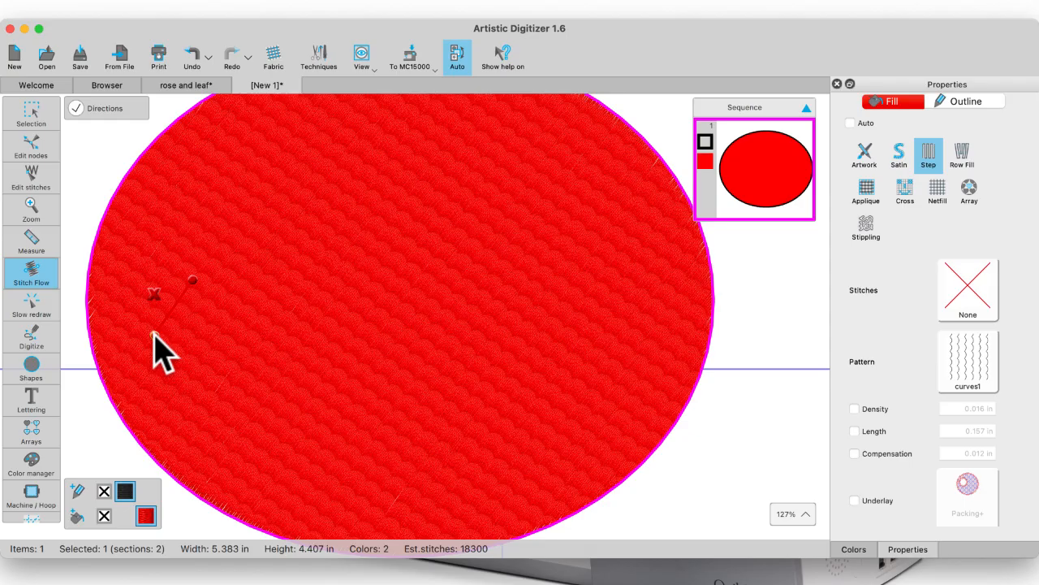
drag(154, 333, 201, 346)
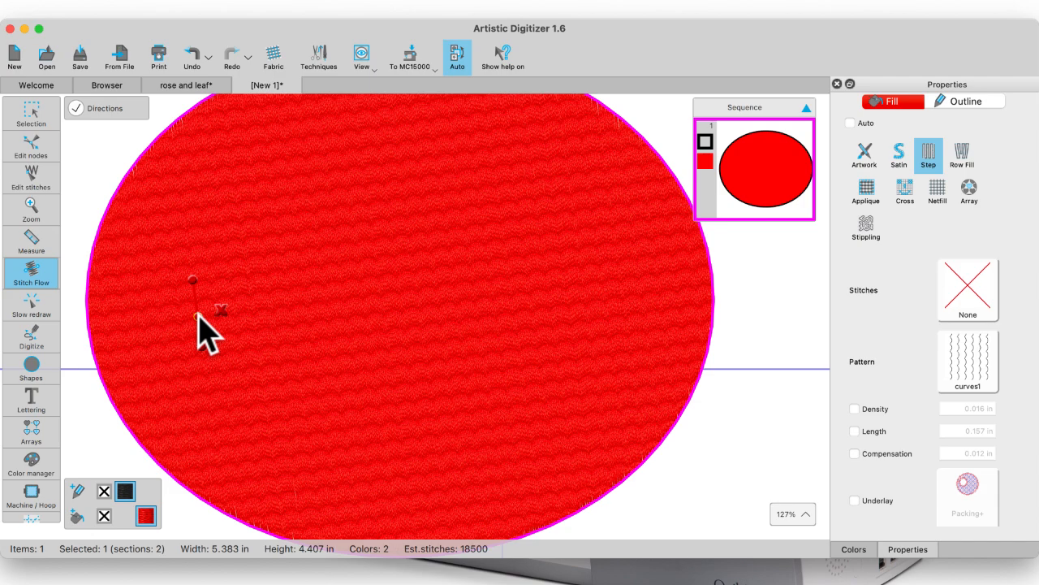
click(195, 314)
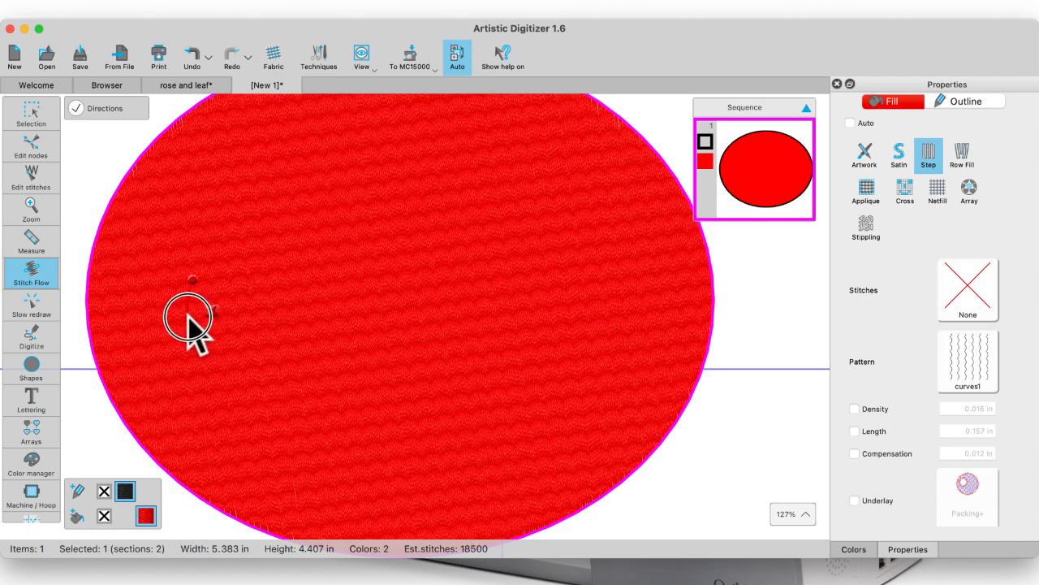
mouse_move(188, 316)
mouse_down()
mouse_move(210, 315)
mouse_move(197, 317)
mouse_up()
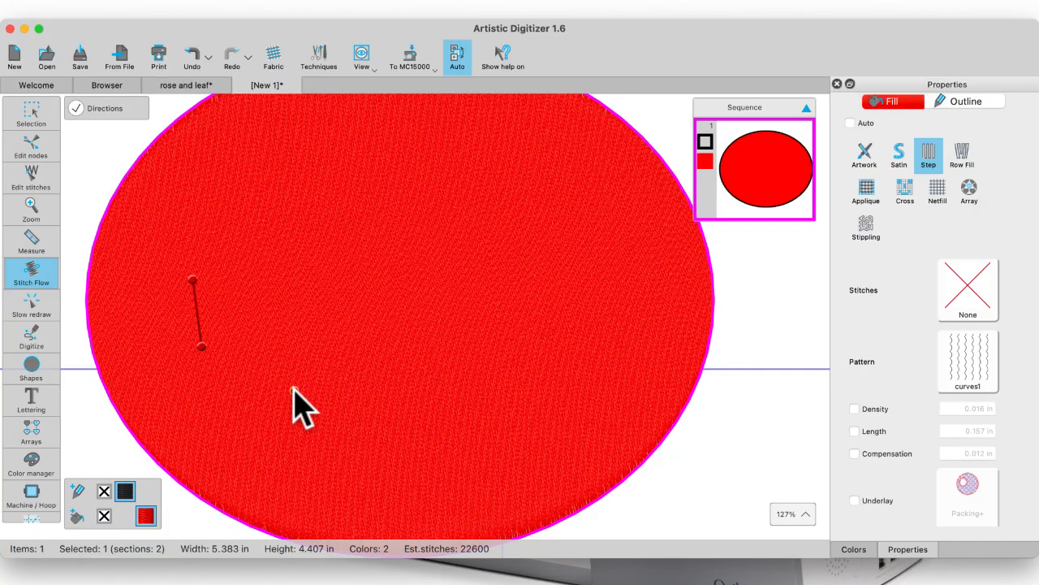
- Bend the ellipse's stitch direction line into a curve by moving its ends and middle point, and remove the line
drag(202, 347, 284, 290)
drag(192, 280, 165, 329)
drag(225, 313, 225, 312)
scroll(224, 312, up, 3)
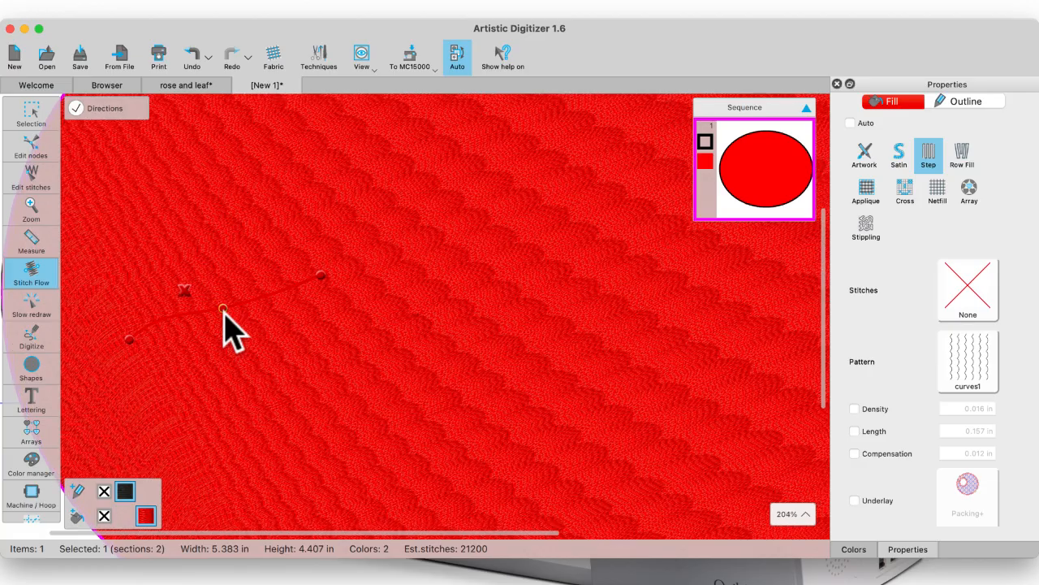
scroll(224, 312, down, 4)
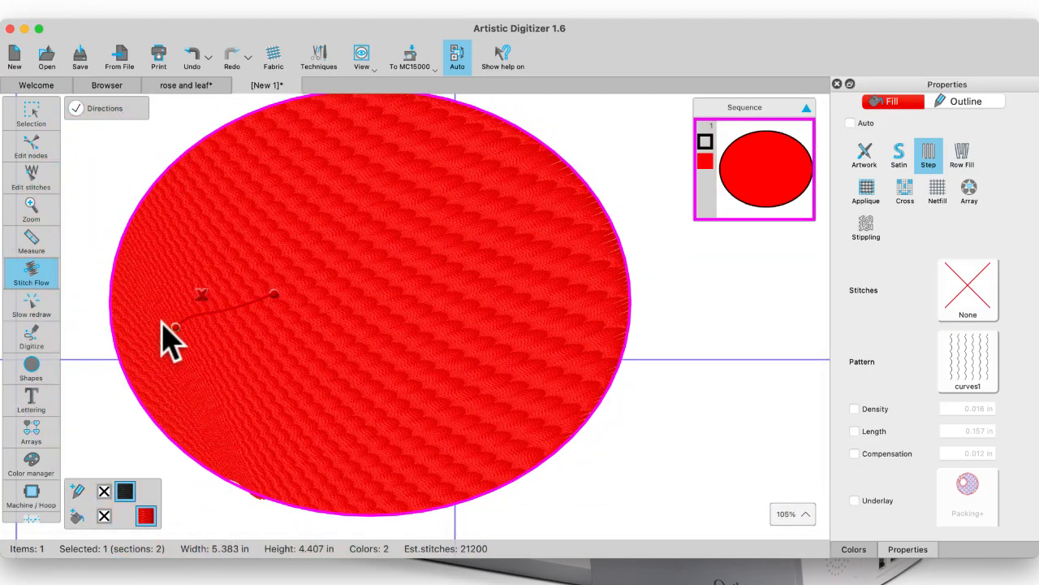
drag(225, 313, 230, 328)
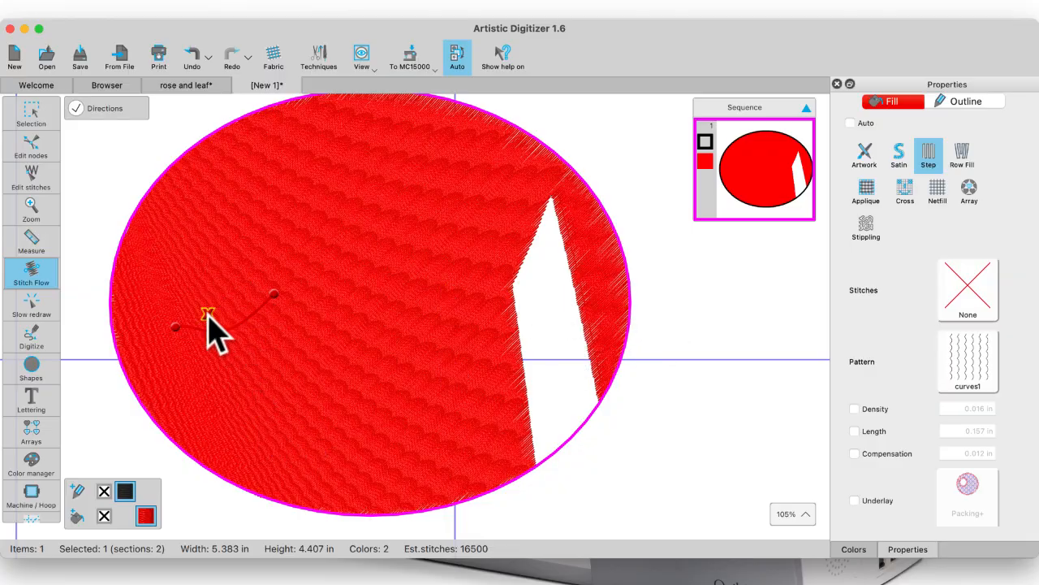
click(207, 314)
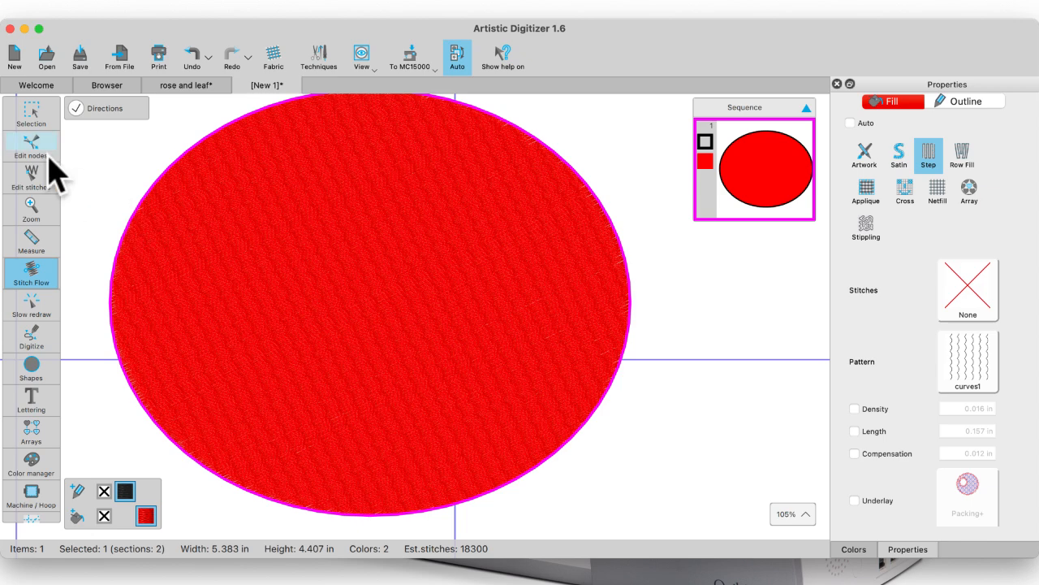
- Delete the ellipse from the new design
click(31, 112)
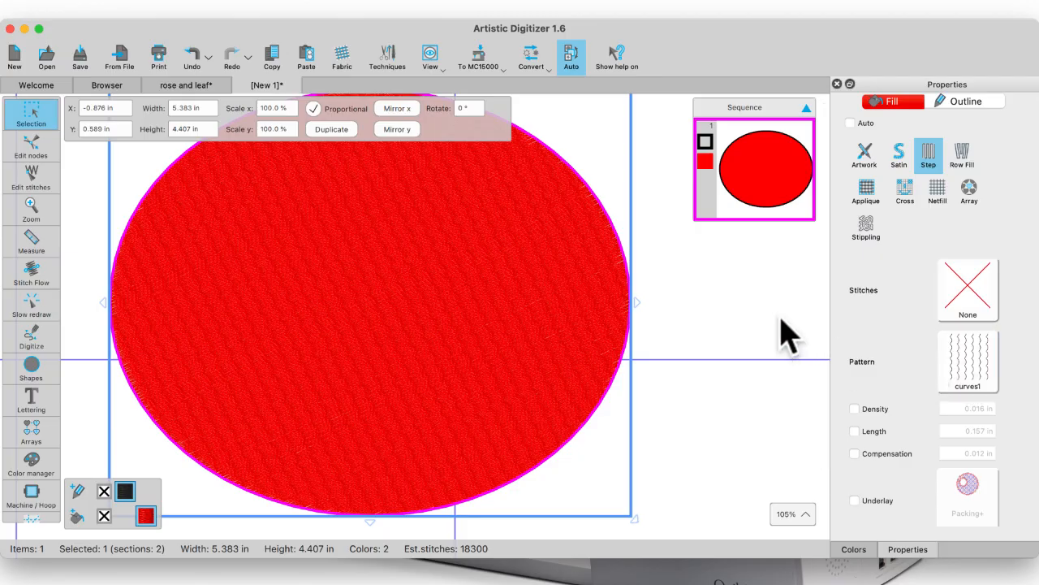
key(Delete)
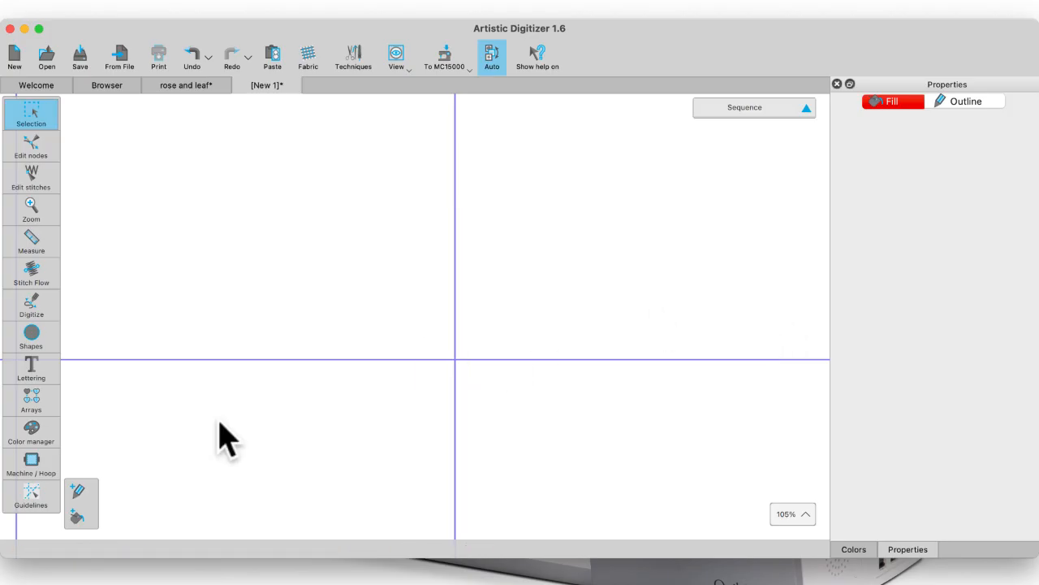
- Start the Text lettering tool and set its font to the embroidery font xpg187
mouse_move(33, 366)
click(85, 376)
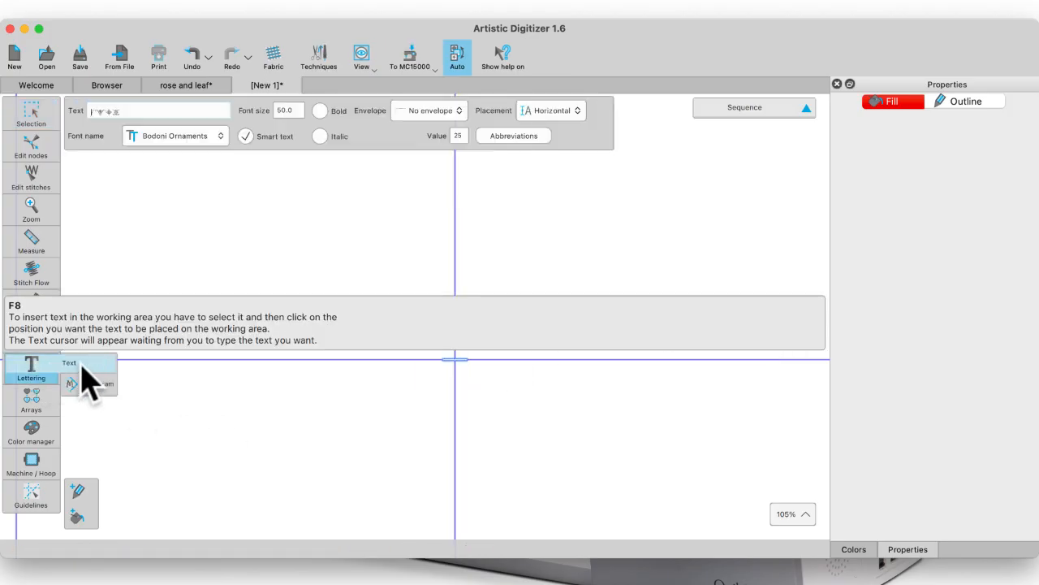
click(221, 136)
scroll(199, 191, down, 20)
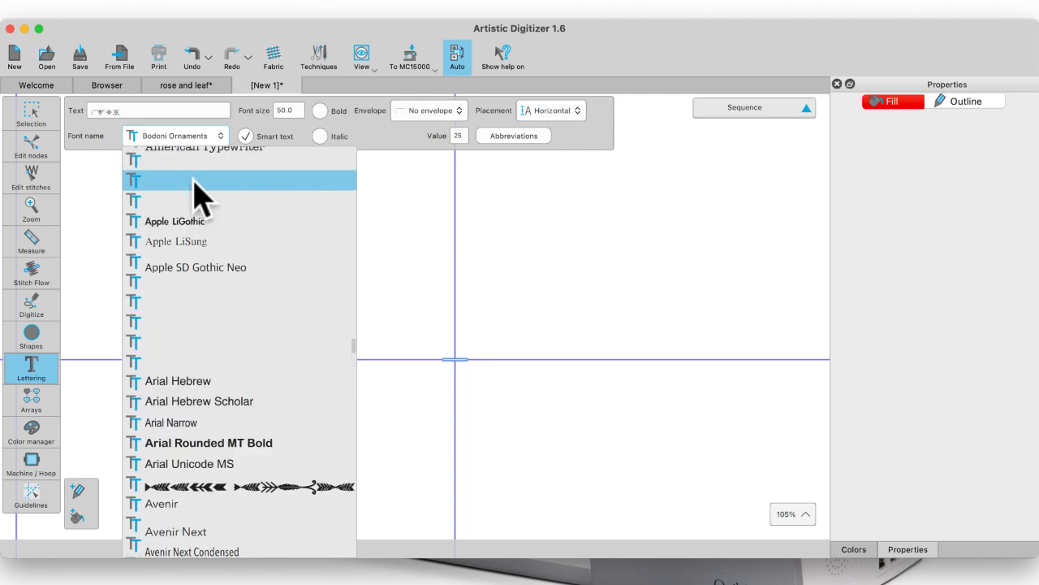
scroll(199, 190, up, 5)
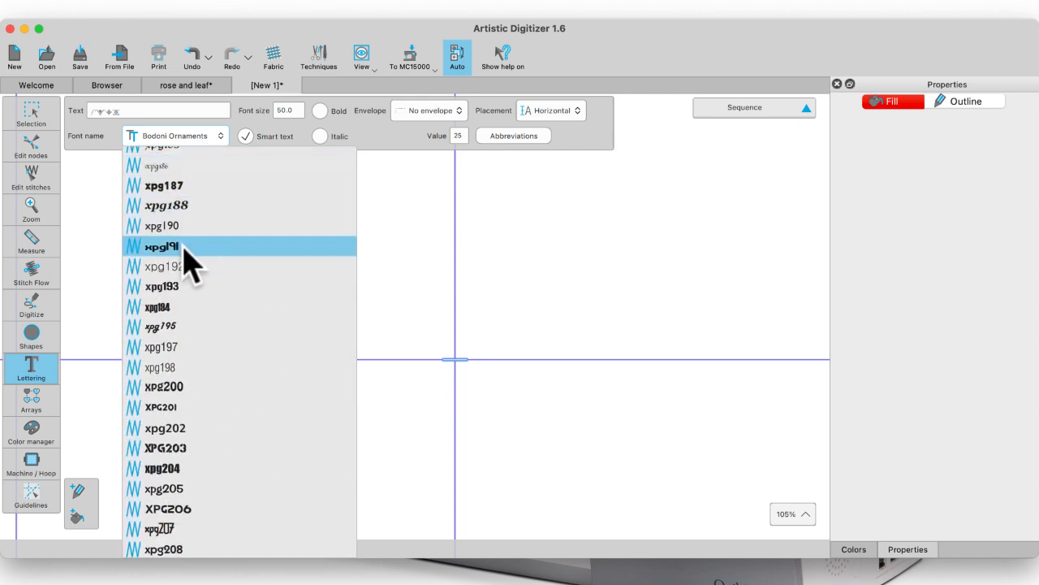
click(167, 187)
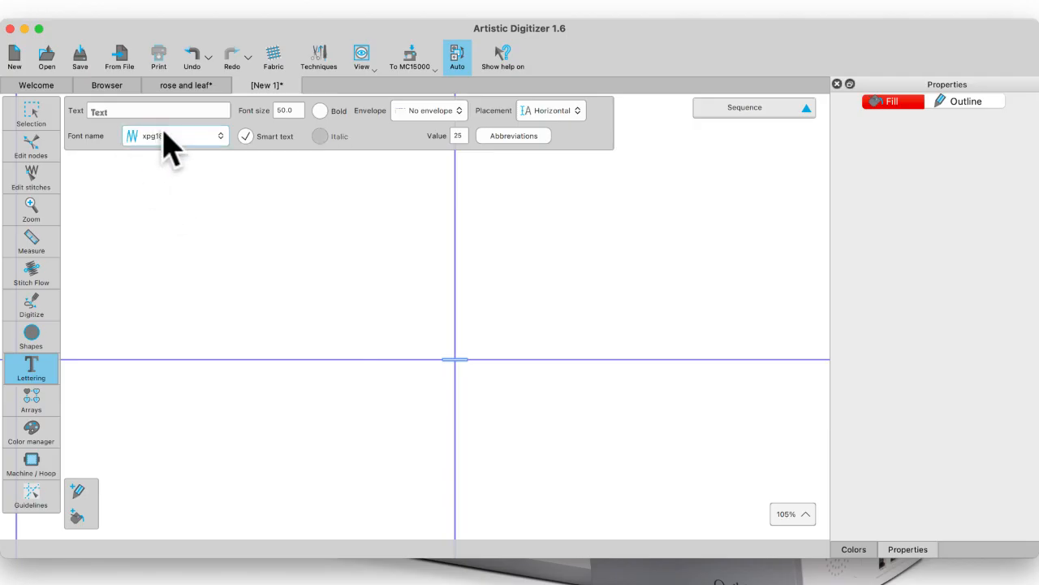
click(115, 112)
- Look through the embroidery fonts from xpg187 up to xpg262 and set the lettering font to xpg214
click(220, 136)
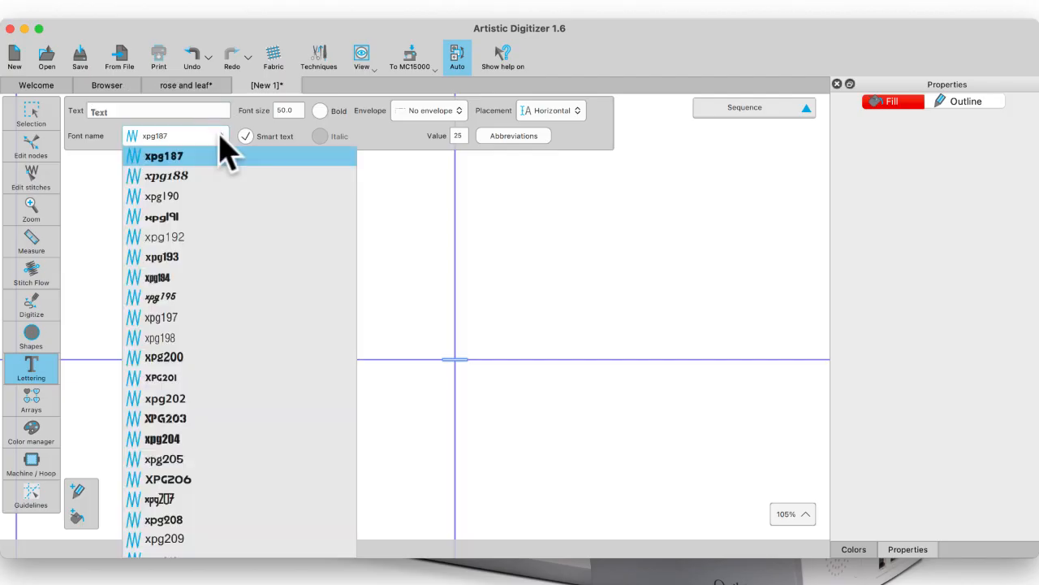
scroll(202, 452, down, 5)
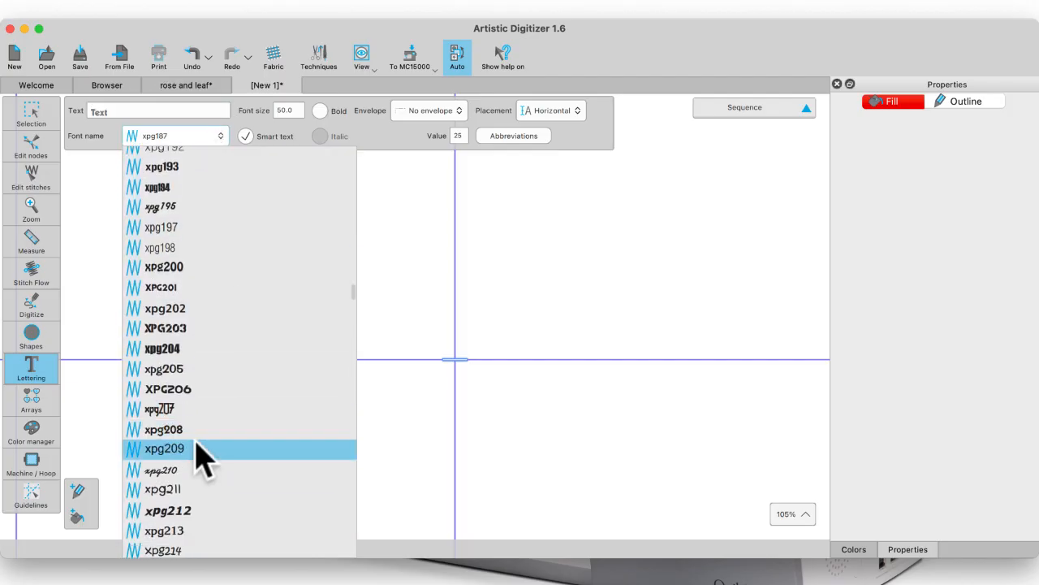
scroll(201, 452, down, 7)
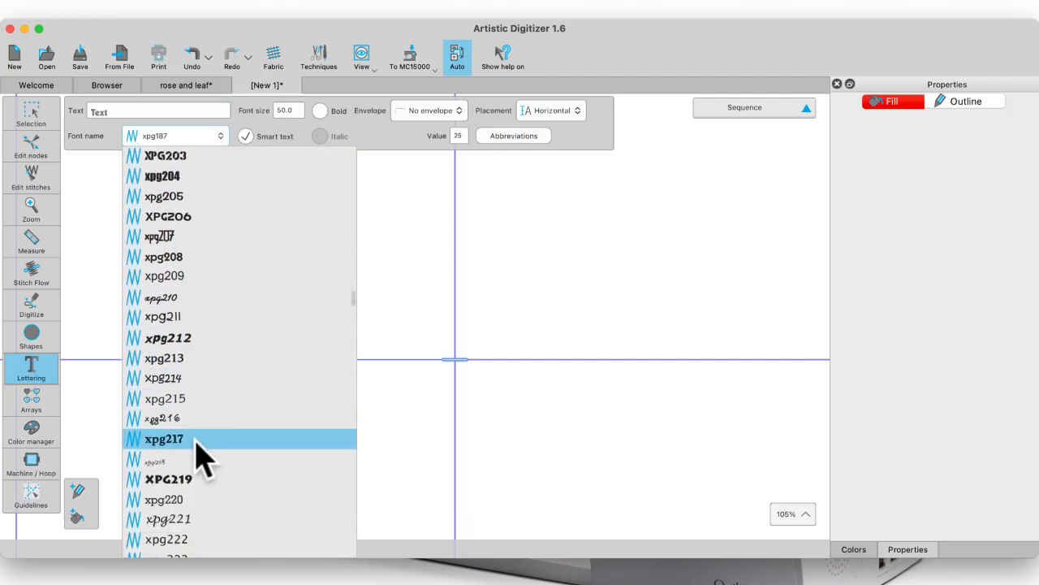
scroll(201, 456, down, 14)
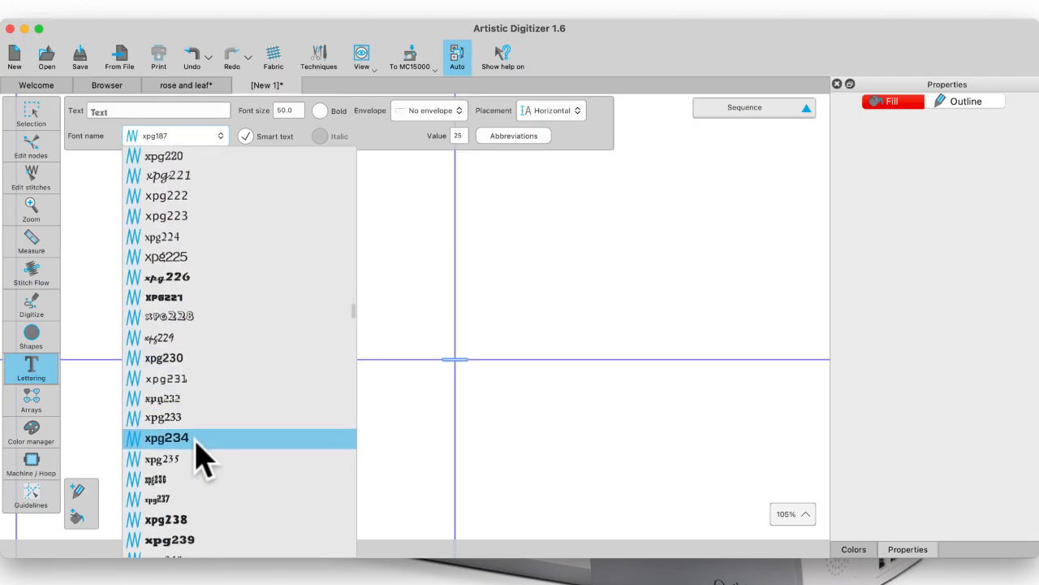
scroll(201, 459, down, 7)
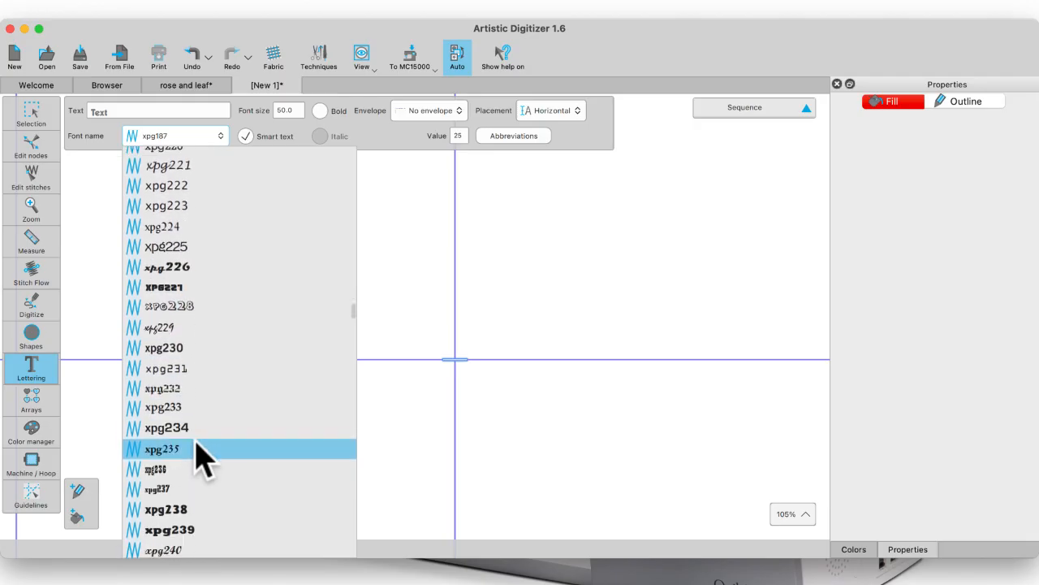
scroll(201, 459, down, 9)
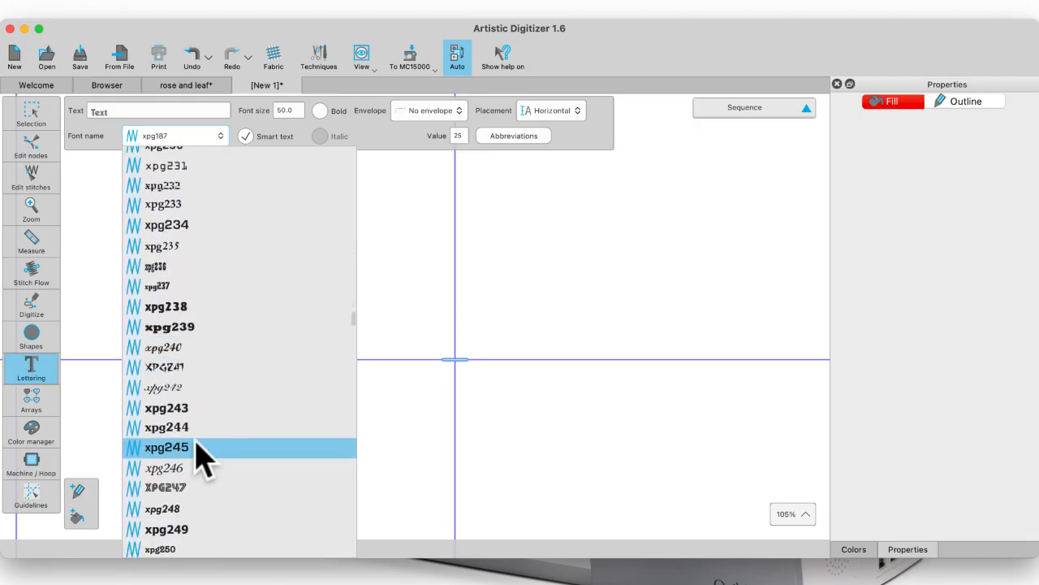
scroll(202, 459, down, 6)
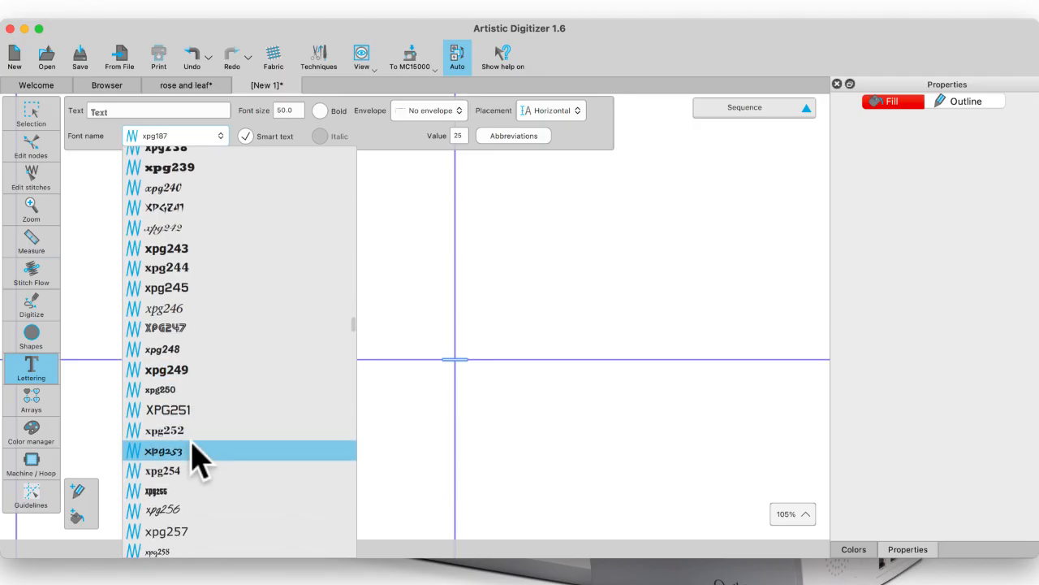
scroll(202, 459, down, 6)
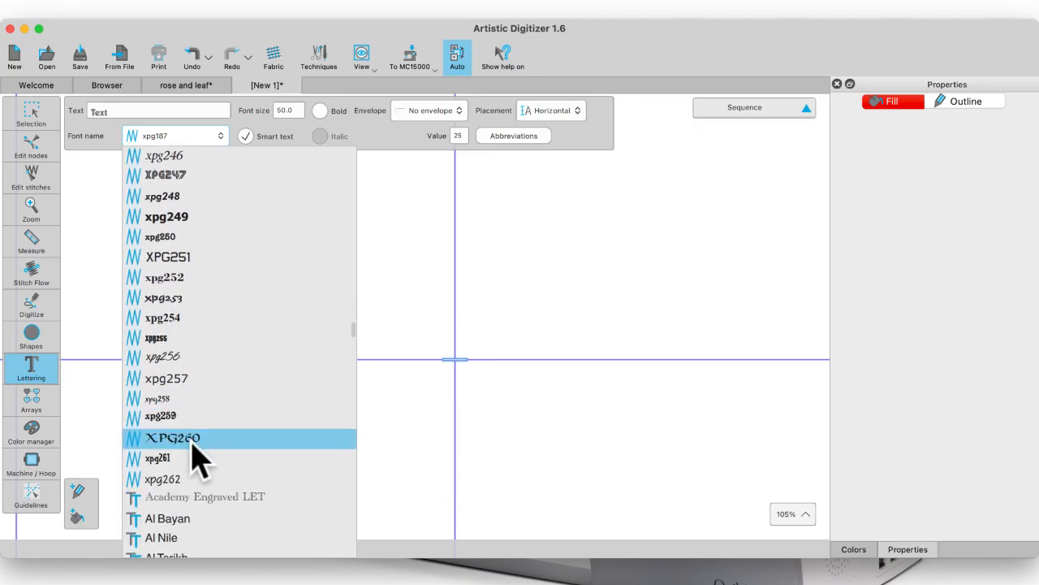
scroll(201, 459, up, 5)
scroll(202, 459, up, 14)
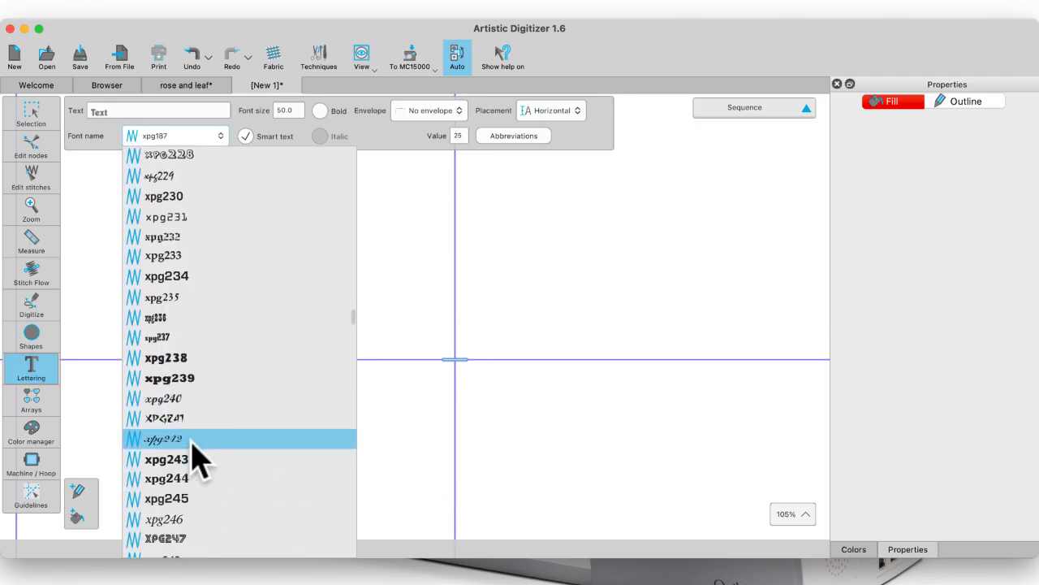
scroll(225, 336, up, 14)
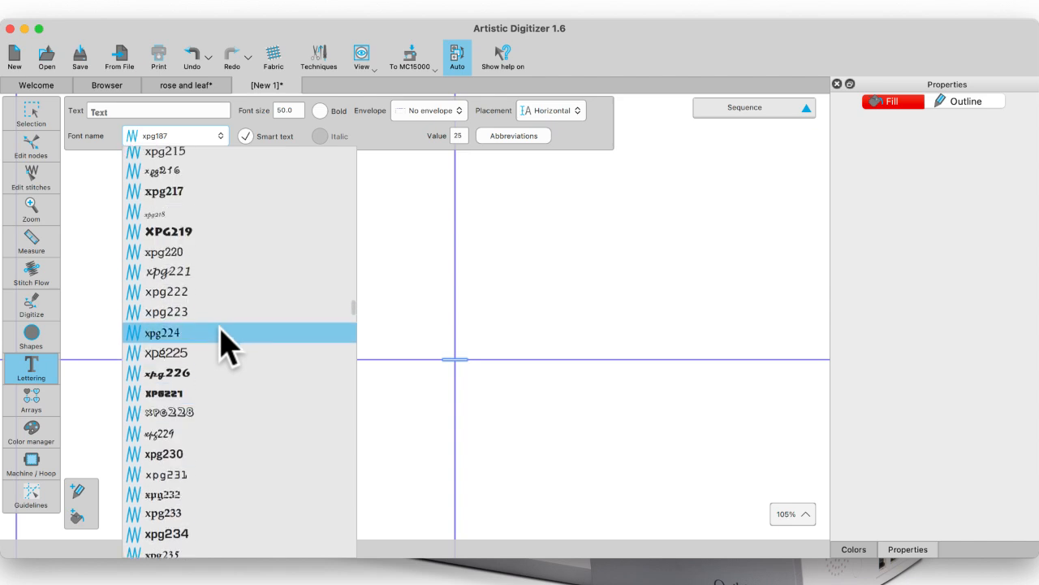
scroll(221, 332, up, 3)
scroll(221, 324, down, 4)
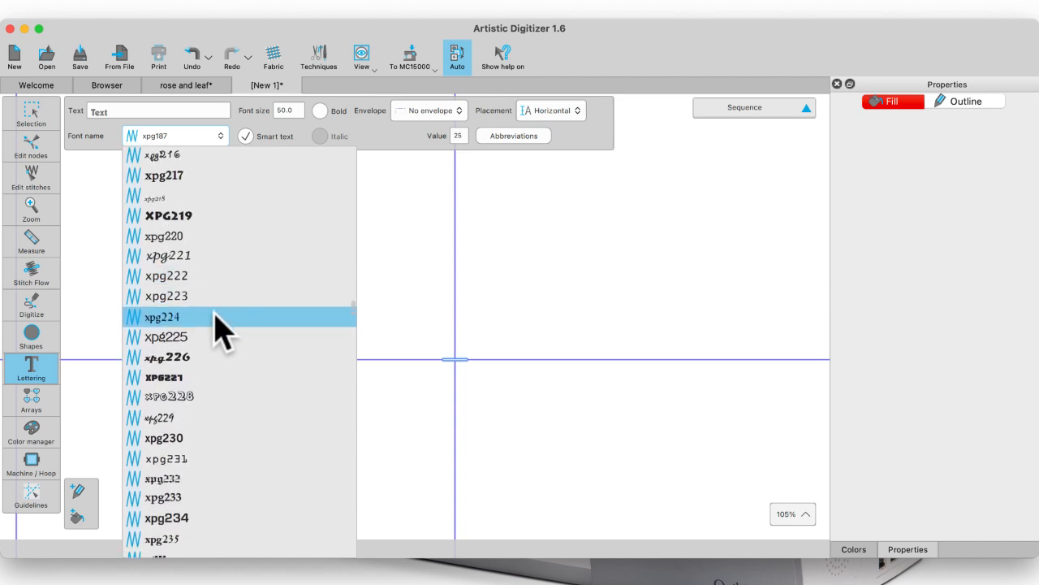
scroll(216, 315, up, 4)
scroll(213, 304, up, 5)
click(214, 304)
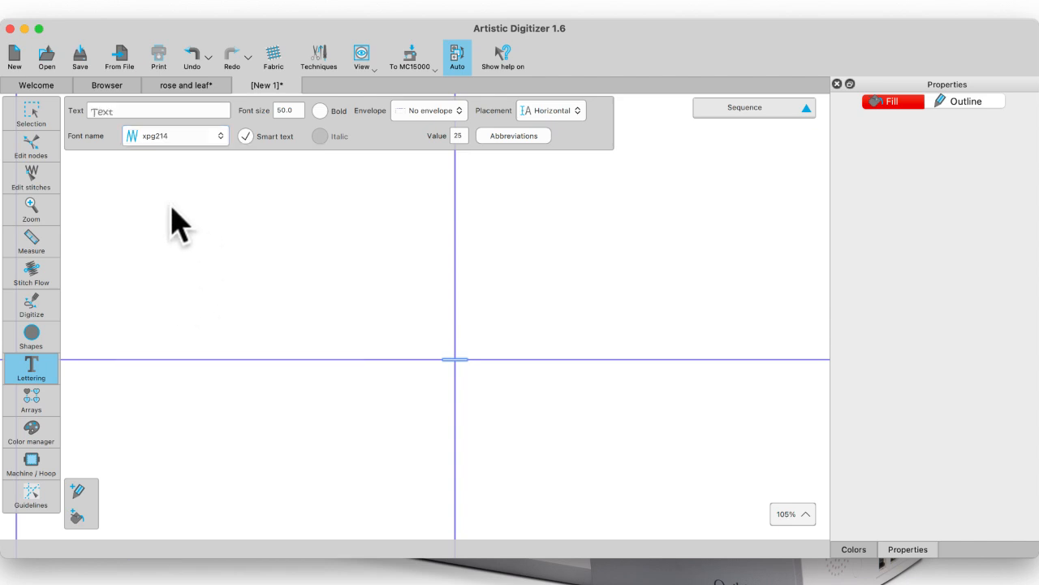
- Change the lettering font to xpg219 and create the letter H at the center of the design
click(220, 136)
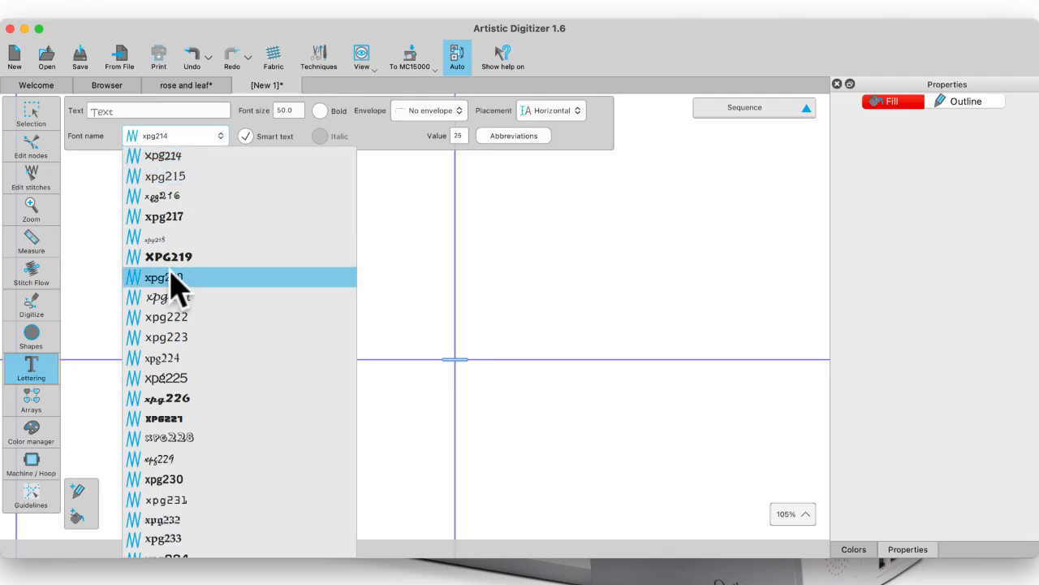
click(163, 257)
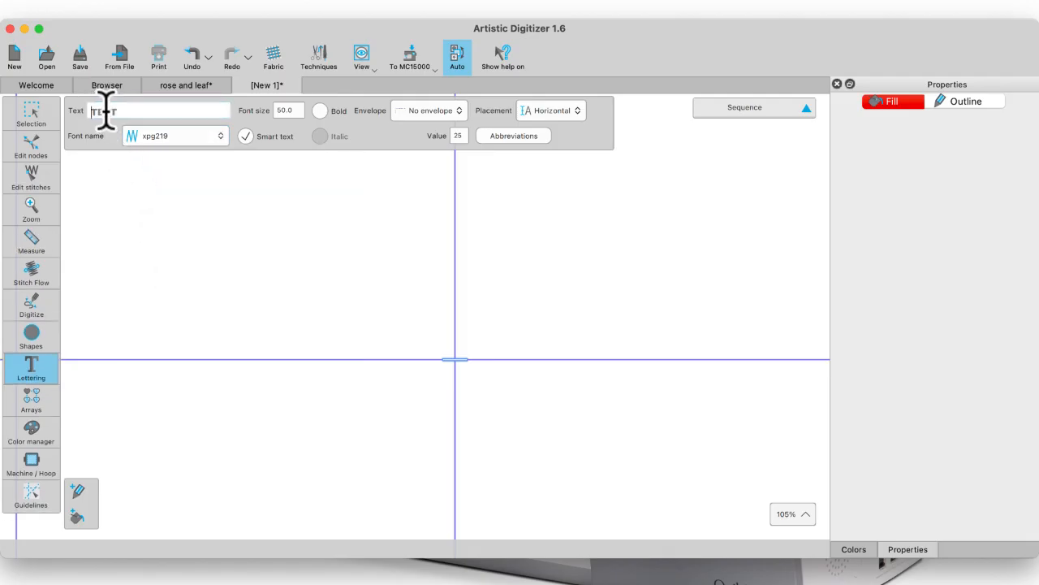
text(H)
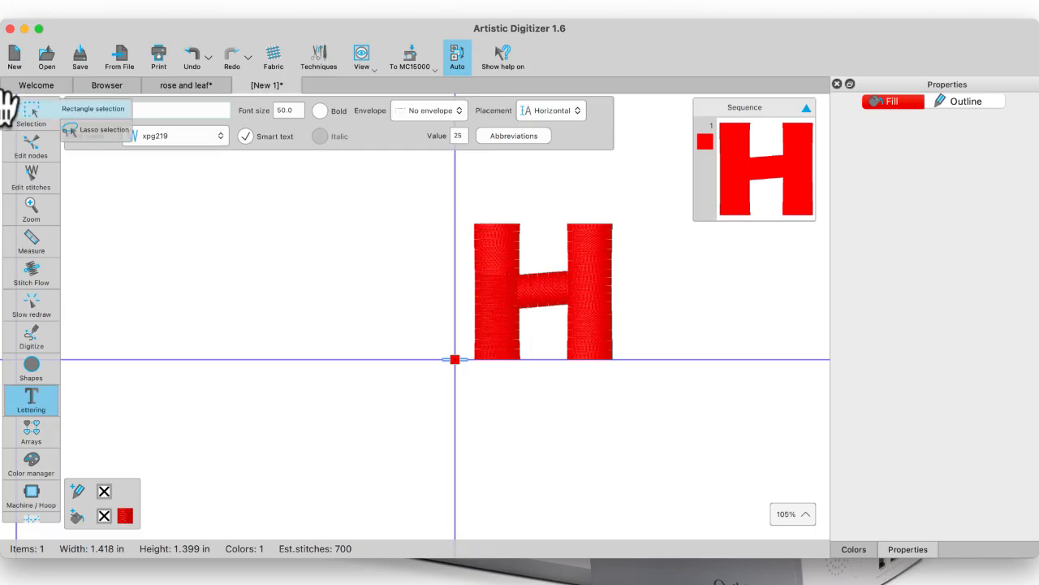
- Move the letter H to the left of the vertical center line, at about X -1.34 in and Y 0 in
click(32, 115)
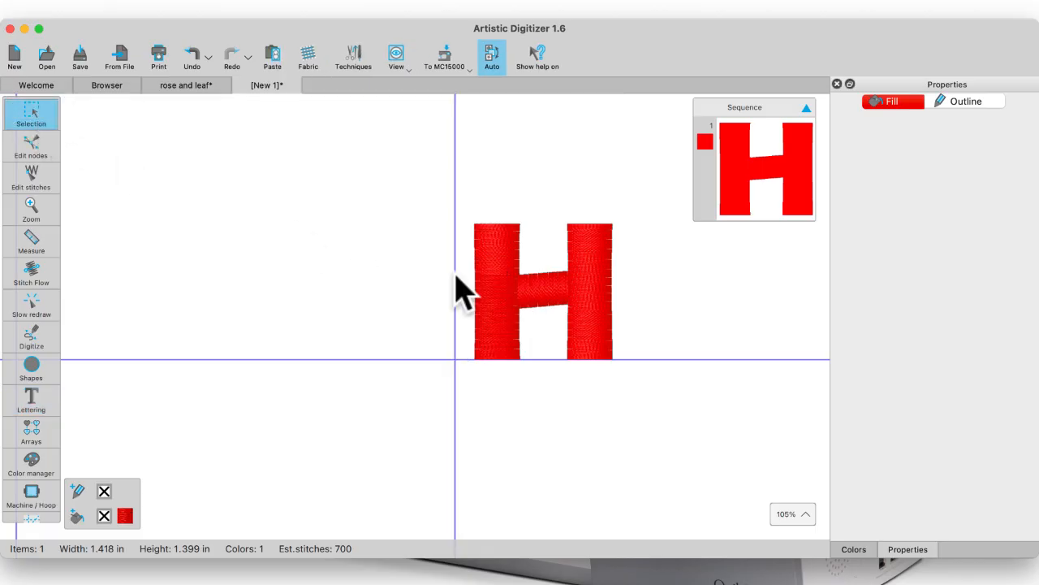
click(571, 299)
drag(569, 293, 351, 360)
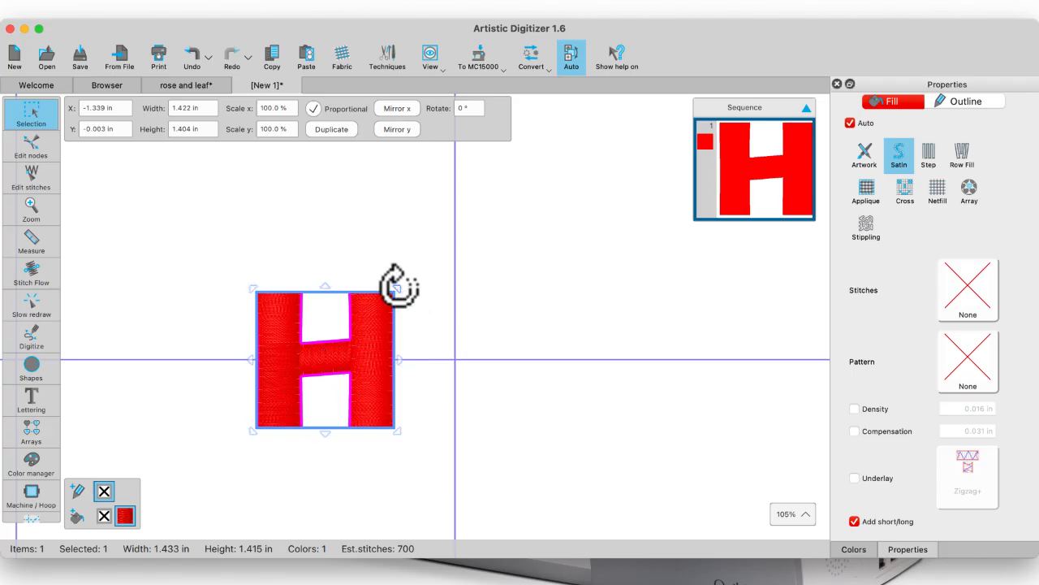
- Enlarge the letter H proportionally by its corners to about 4.23 in wide and 4.17 in high
click(396, 286)
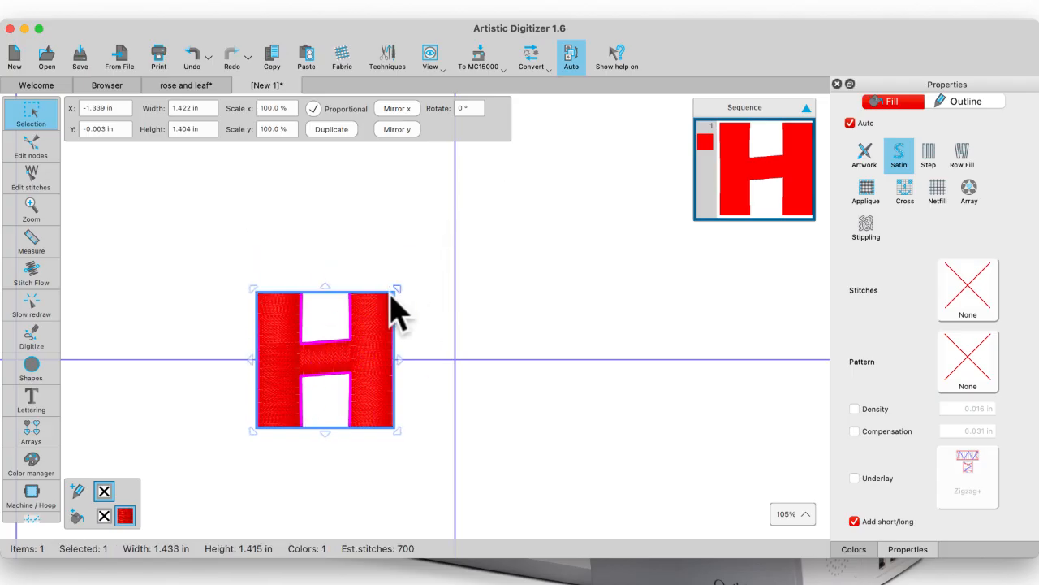
drag(397, 287, 485, 223)
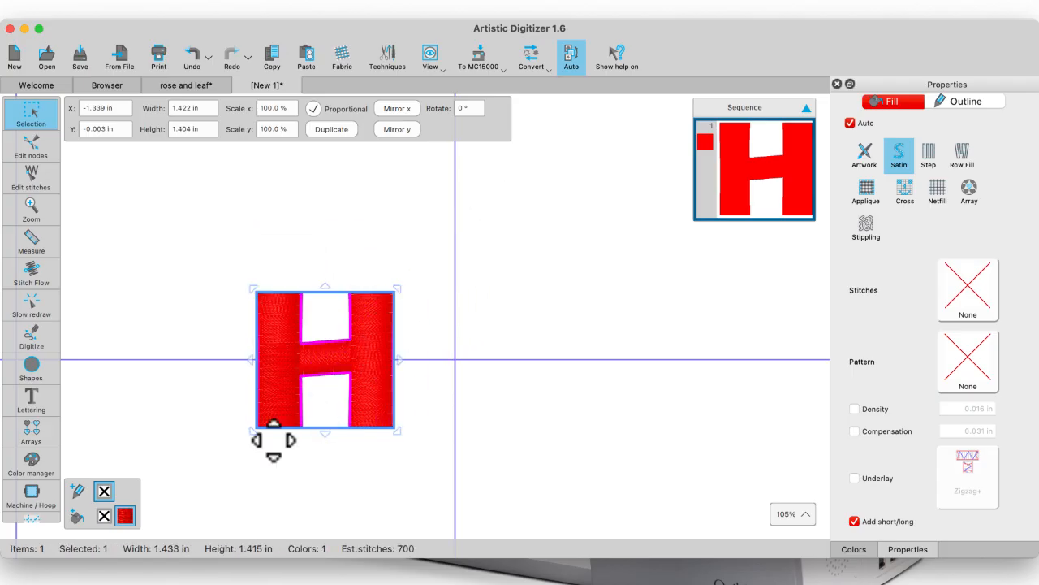
drag(253, 430, 157, 510)
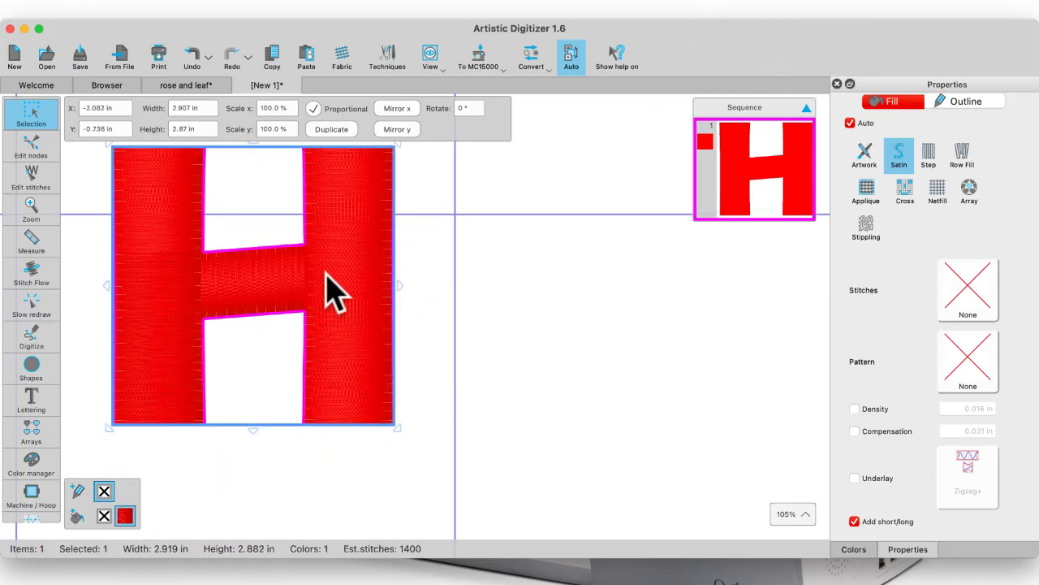
scroll(328, 275, up, 2)
scroll(328, 274, left, 2)
scroll(327, 276, left, 1)
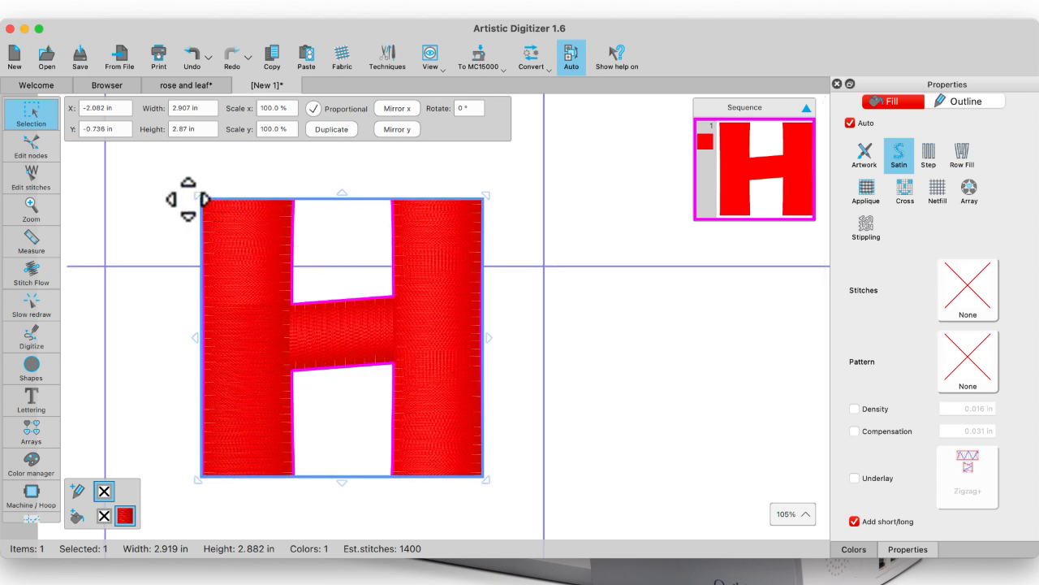
drag(198, 195, 129, 128)
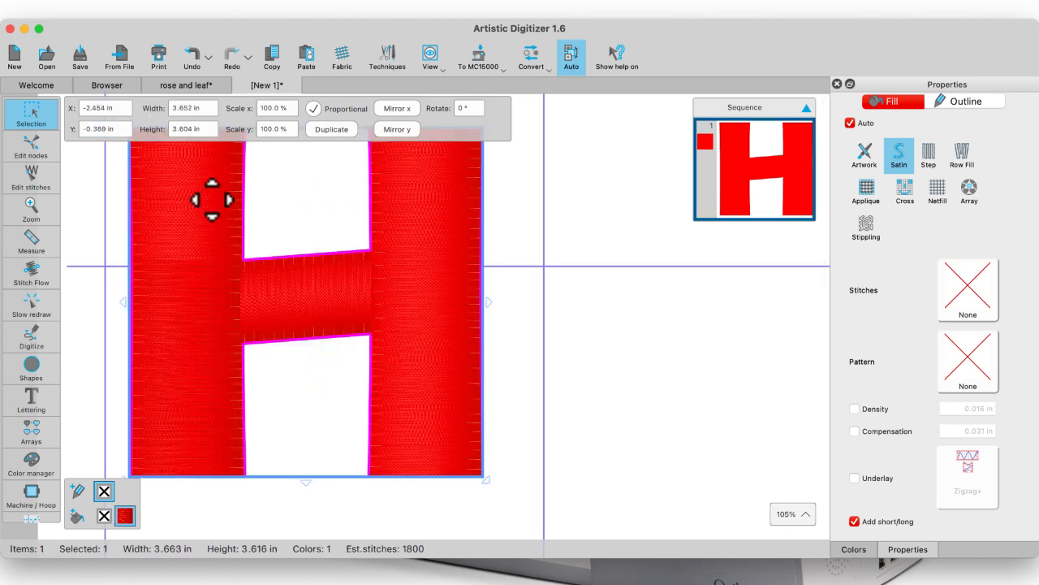
drag(478, 482, 463, 401)
scroll(439, 327, down, 3)
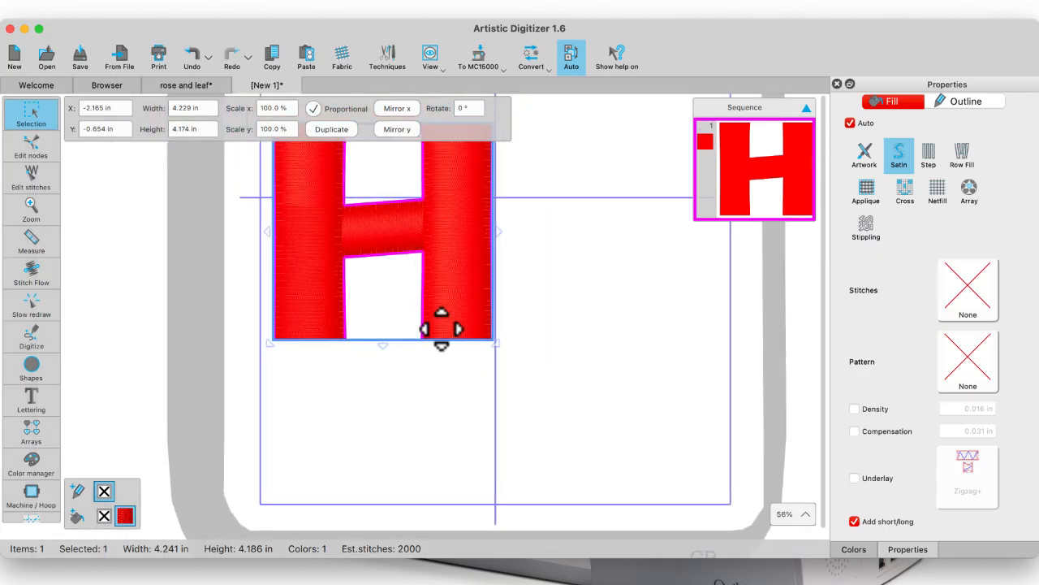
- Center the large H to the hoop, add a red outline to it, and deselect it
click(491, 62)
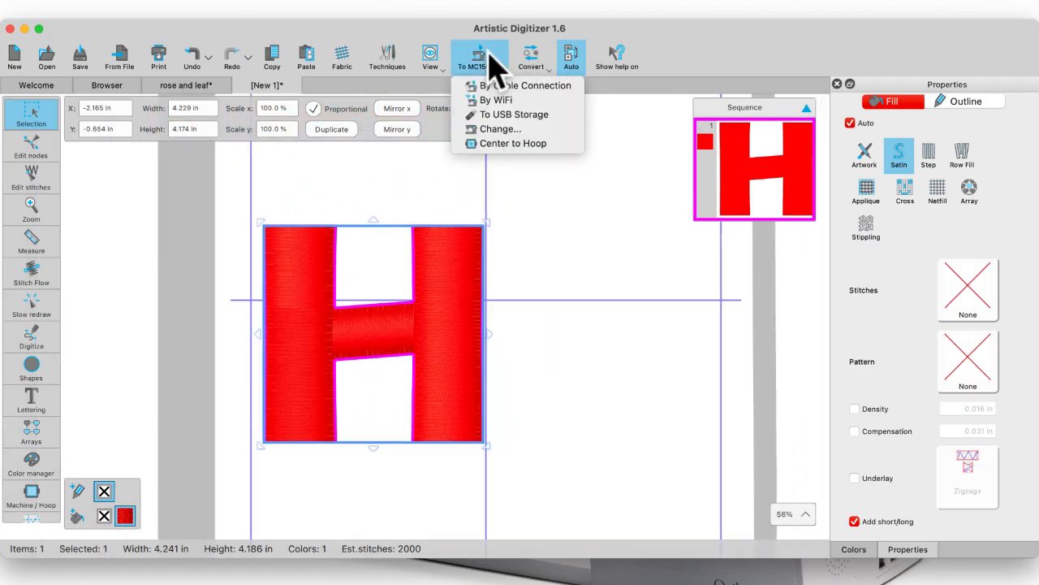
click(490, 143)
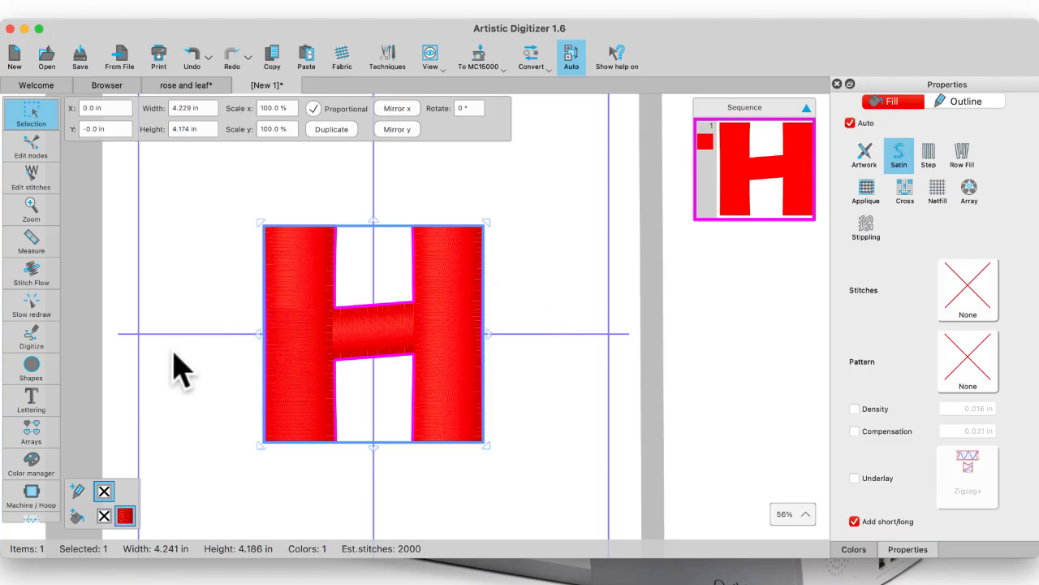
click(125, 492)
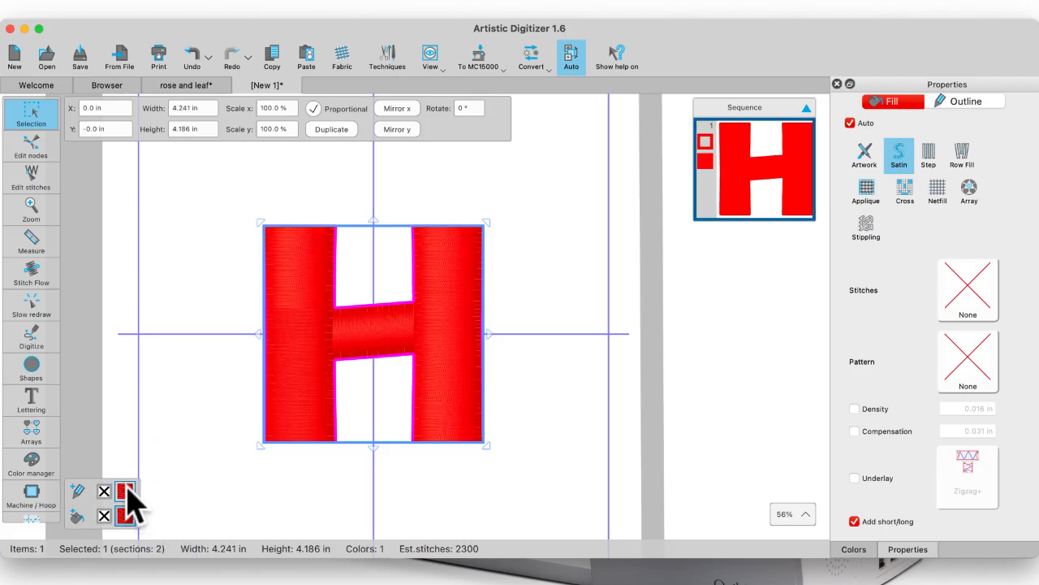
click(167, 392)
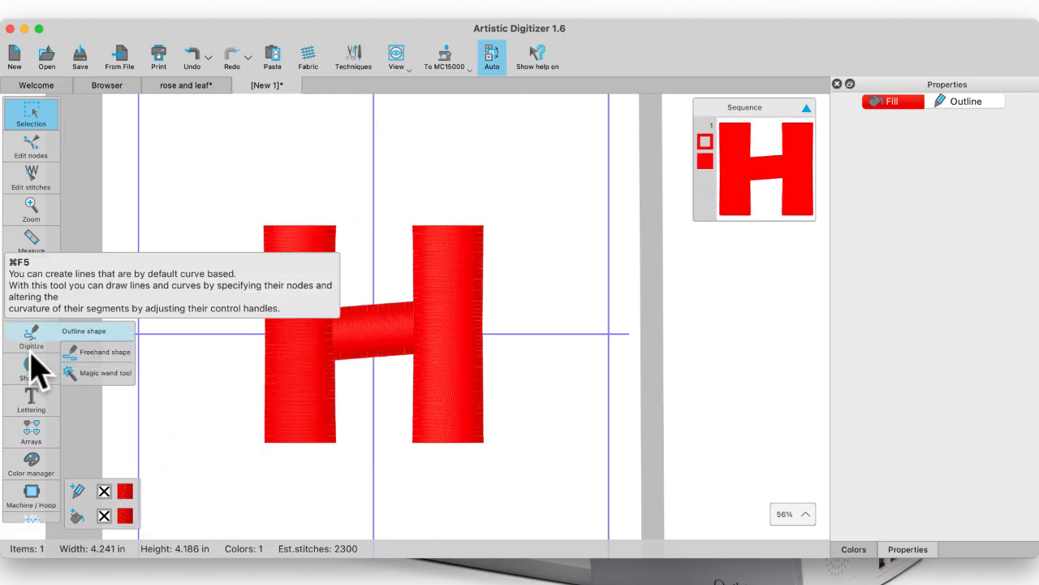
- Create a second letter H in the embroidery font xpg226, above and to the left of the large H
mouse_move(25, 410)
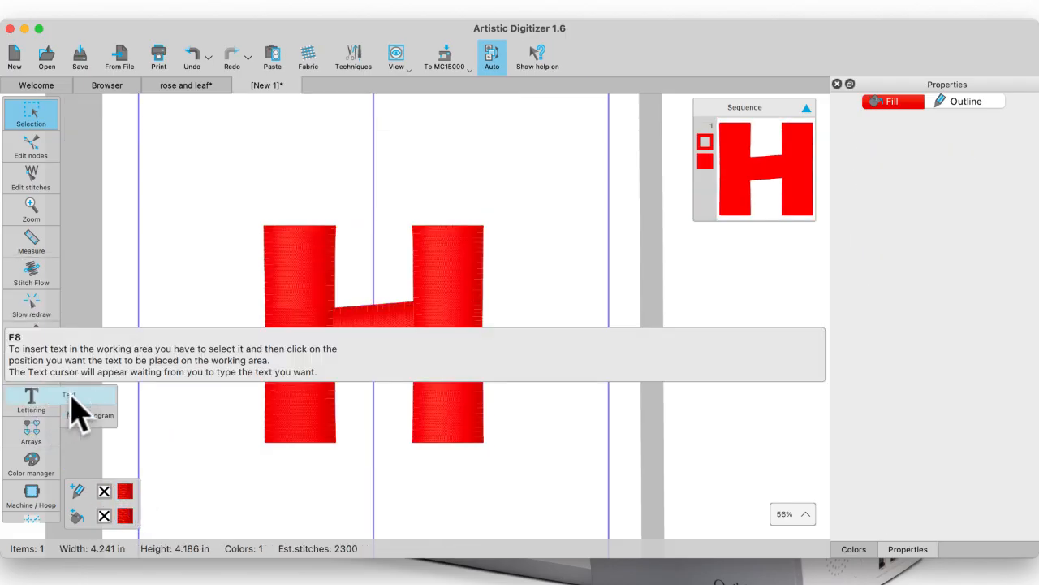
click(71, 398)
click(149, 236)
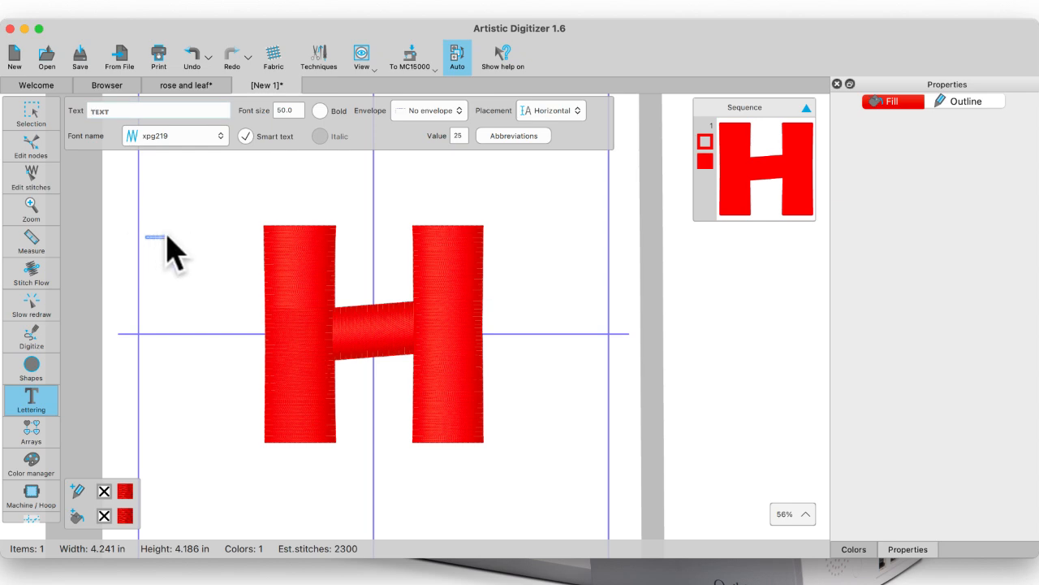
click(221, 136)
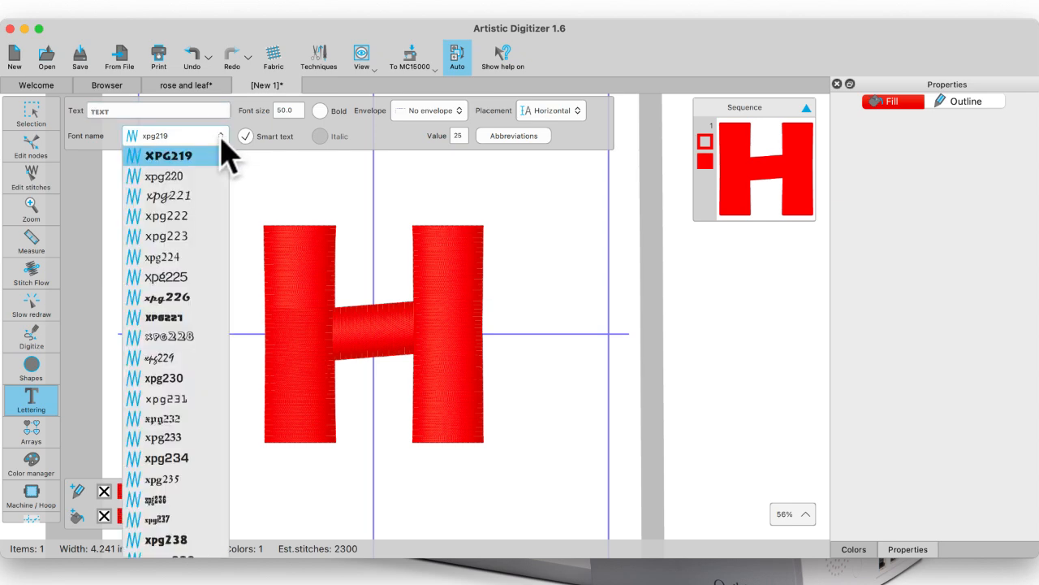
click(154, 296)
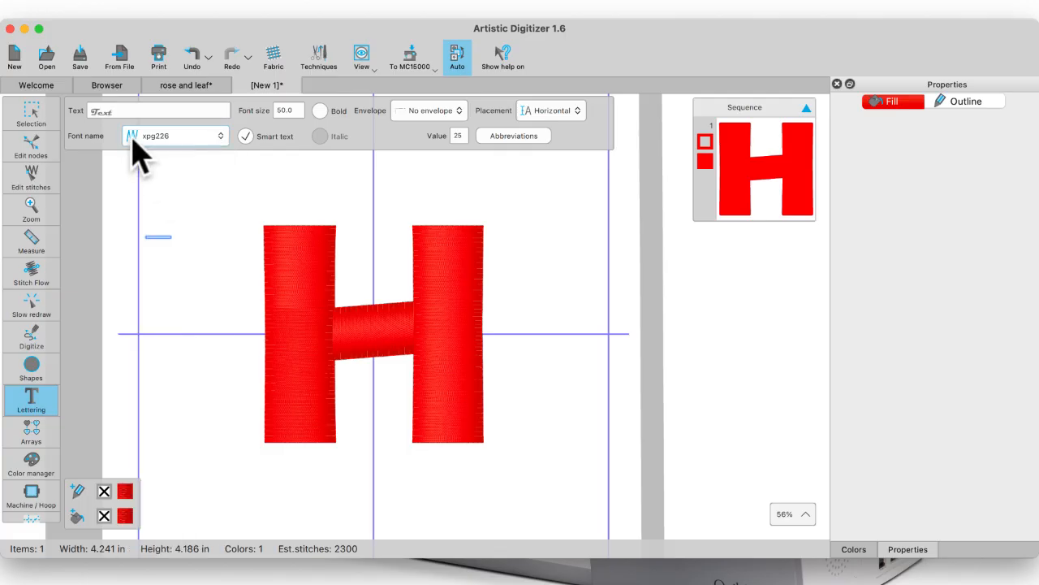
click(110, 111)
text(H)
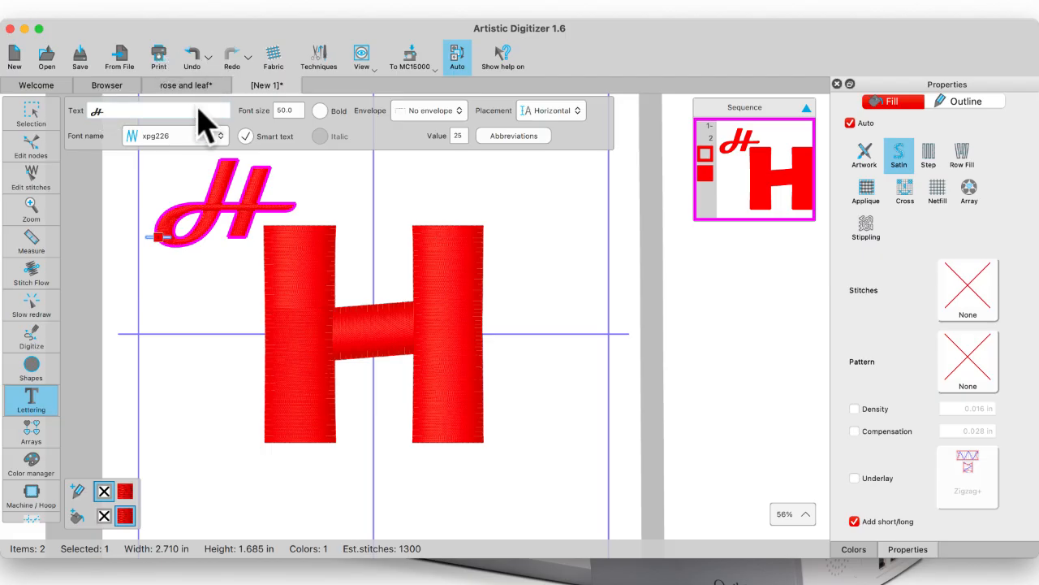
- Move the script H beside the large H's left edge and shrink it to about 1.81 by 1.13 in to fit the hoop
mouse_move(225, 195)
mouse_down()
mouse_move(222, 281)
mouse_move(194, 284)
mouse_move(185, 325)
mouse_up()
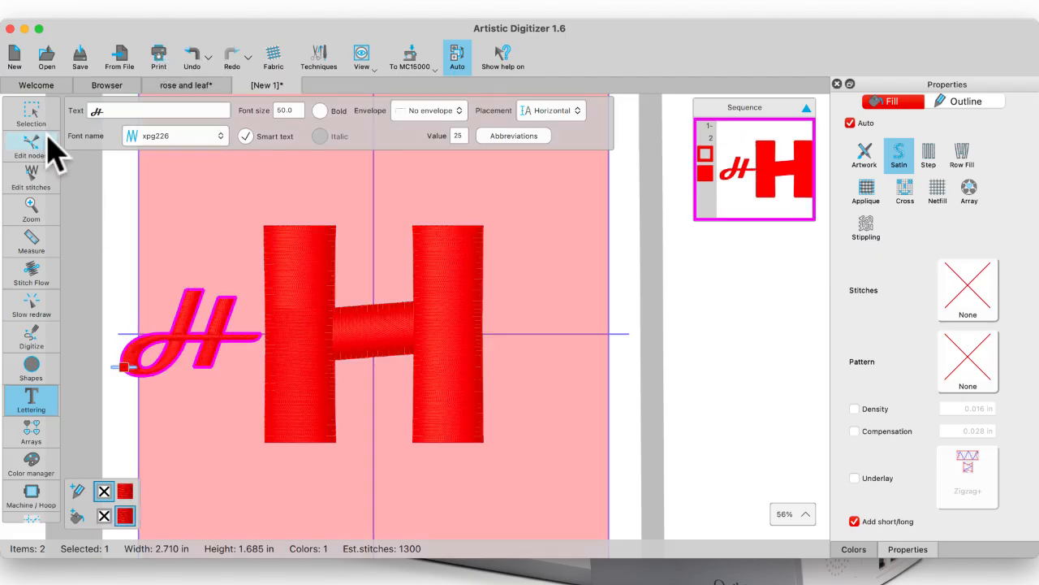
click(33, 116)
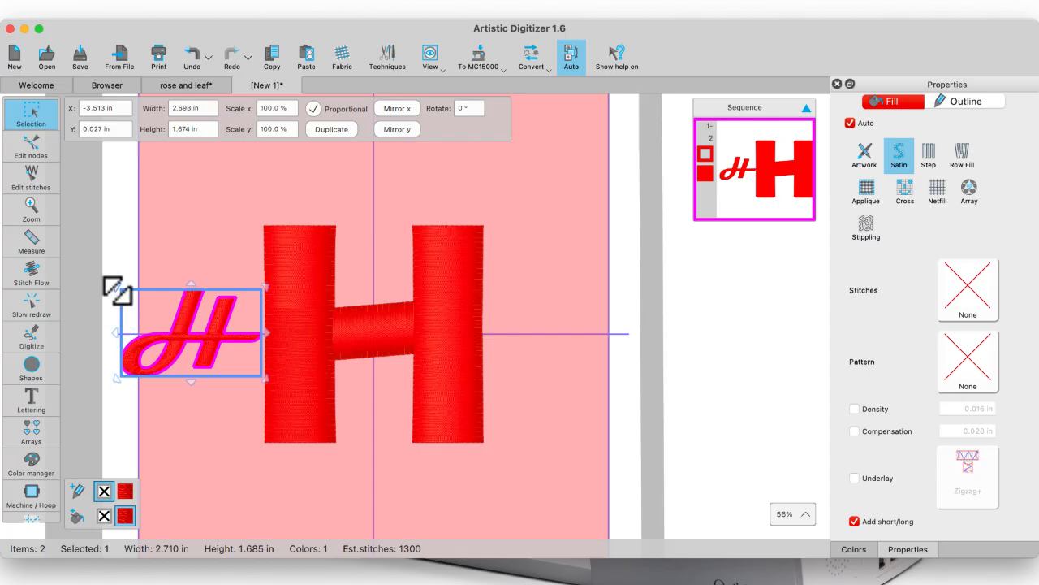
drag(117, 288, 164, 316)
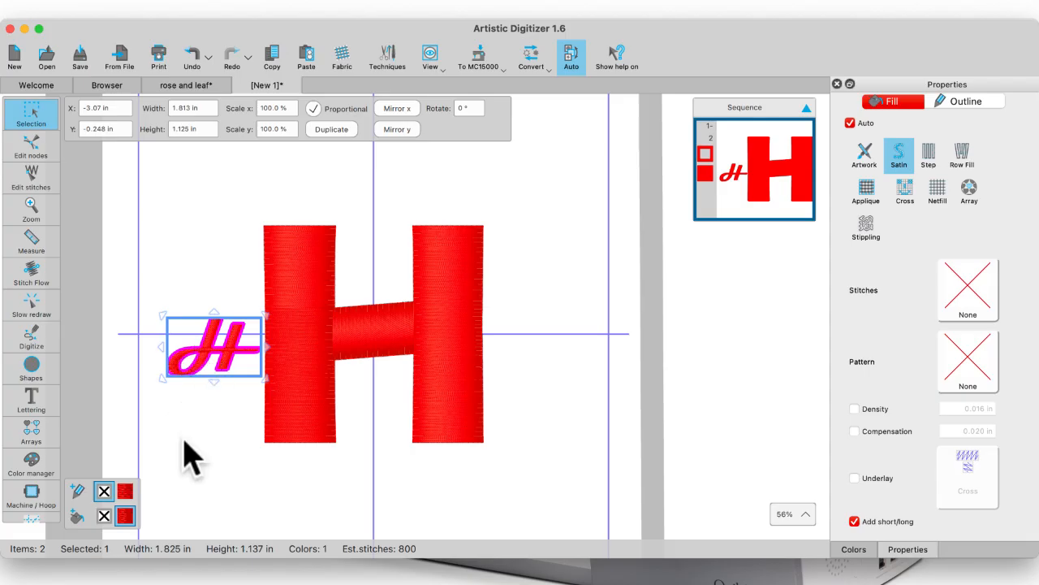
- Add a red outline to the script H, remove its fill, and deselect it
click(125, 490)
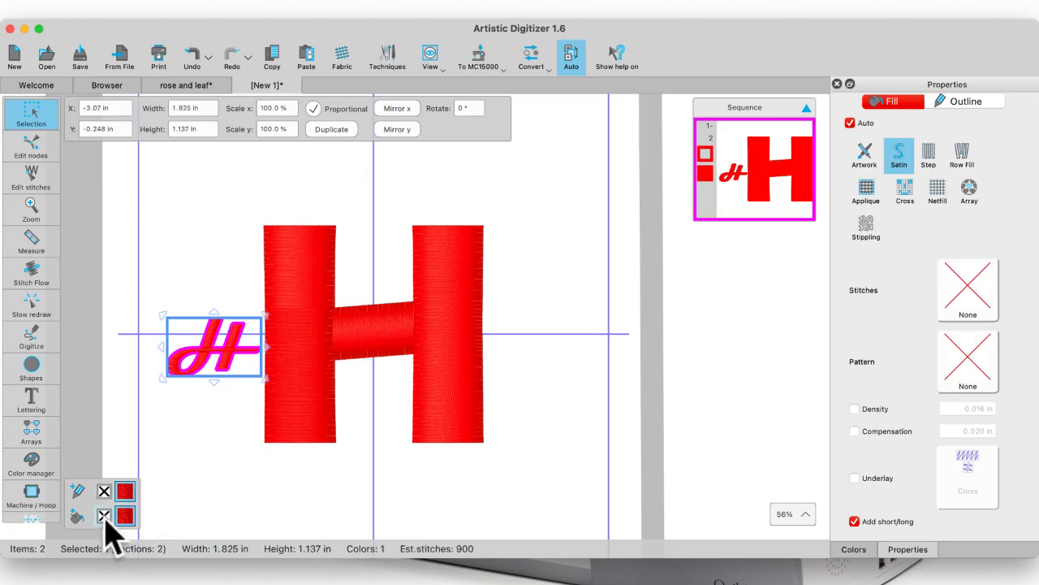
click(104, 515)
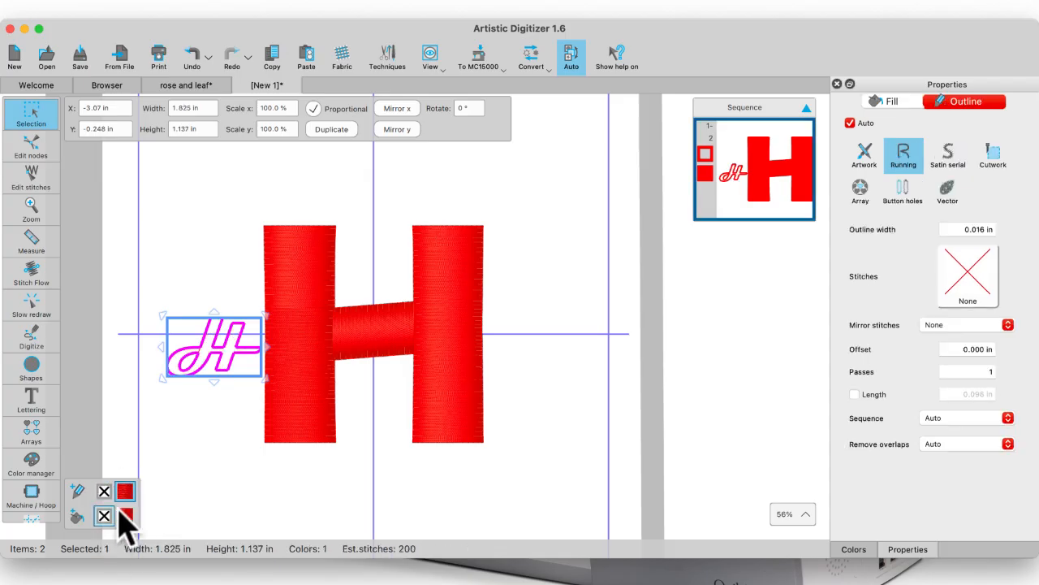
click(213, 407)
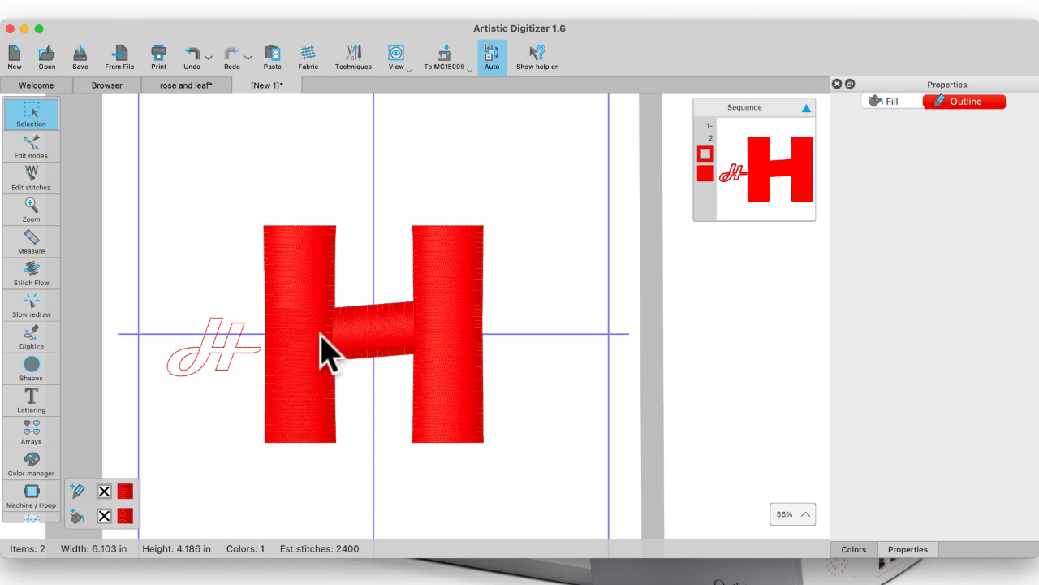
- Duplicate the large H and apply an Array fill to the copy using the script H as the repeated element
click(299, 309)
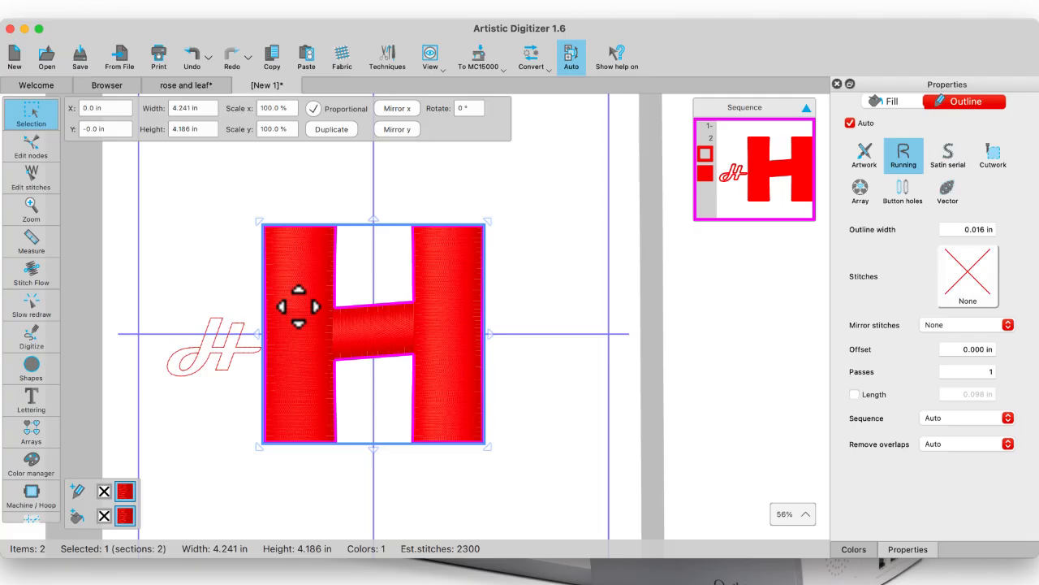
click(339, 133)
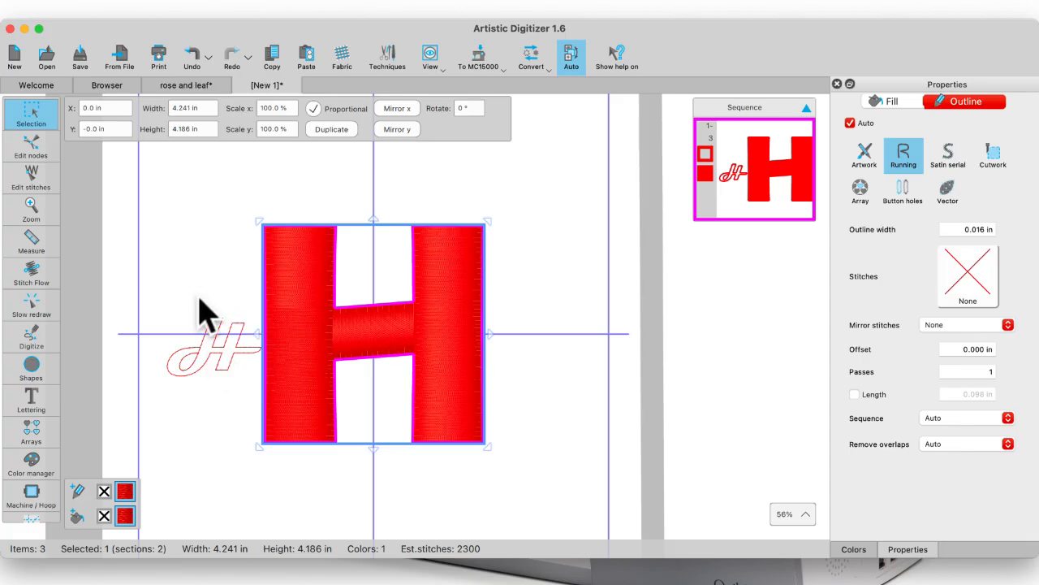
click(202, 344)
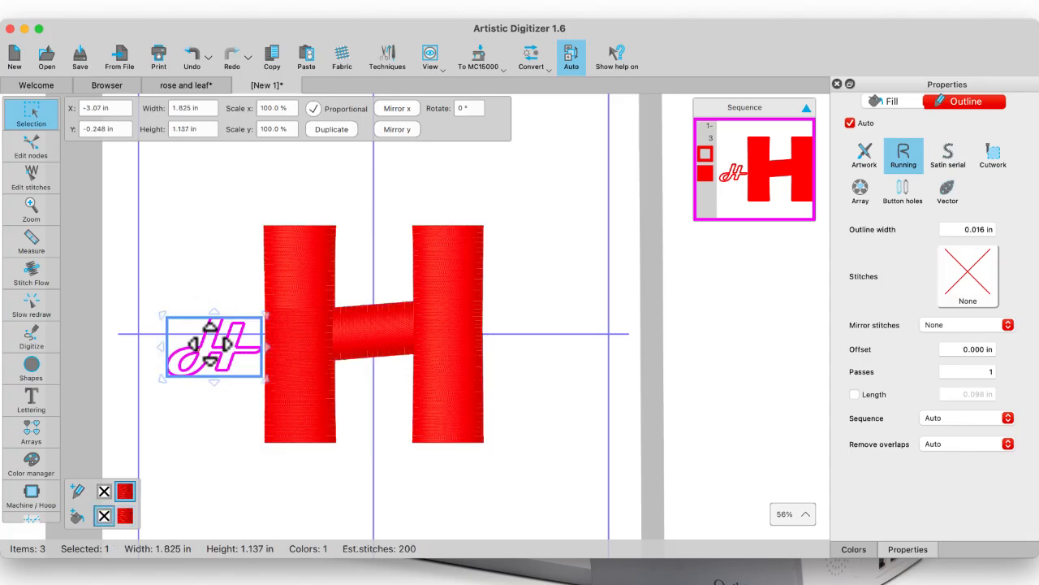
shift+click(308, 327)
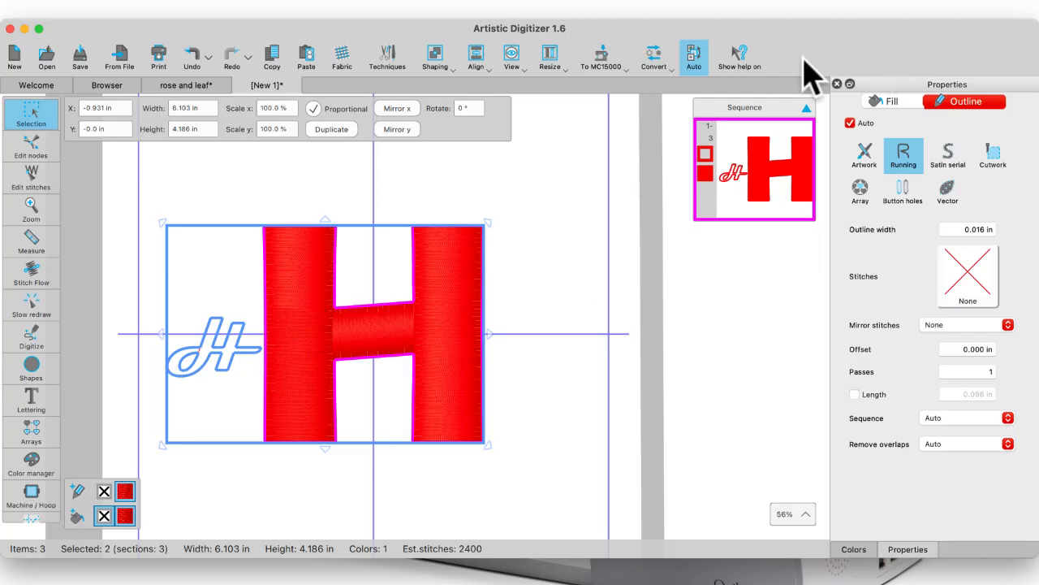
click(897, 103)
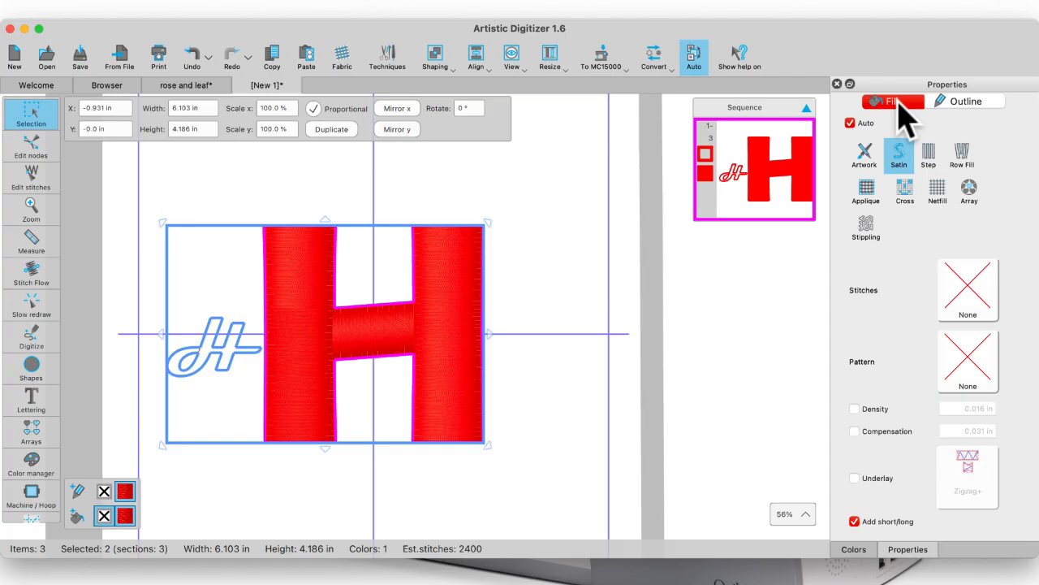
click(975, 195)
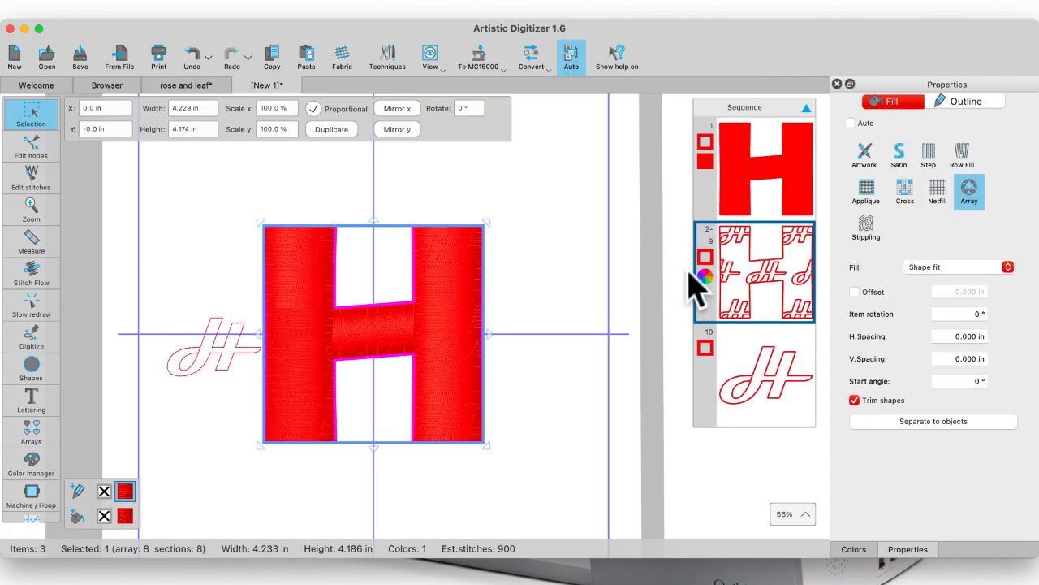
- Examine how the script H array stitches lie across the crossbar and both uprights of the large H
scroll(441, 368, up, 3)
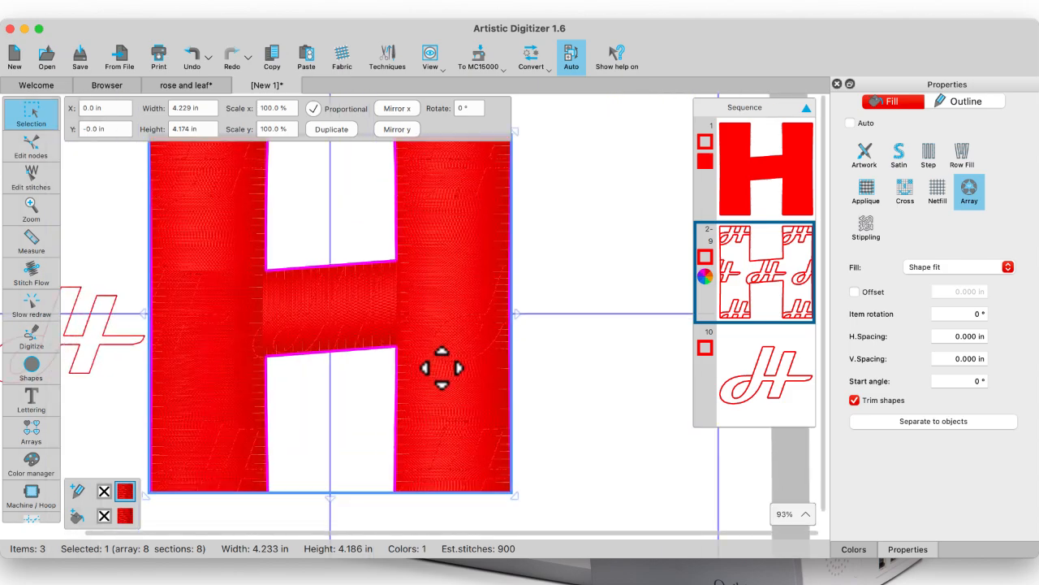
scroll(441, 368, up, 3)
scroll(475, 355, up, 4)
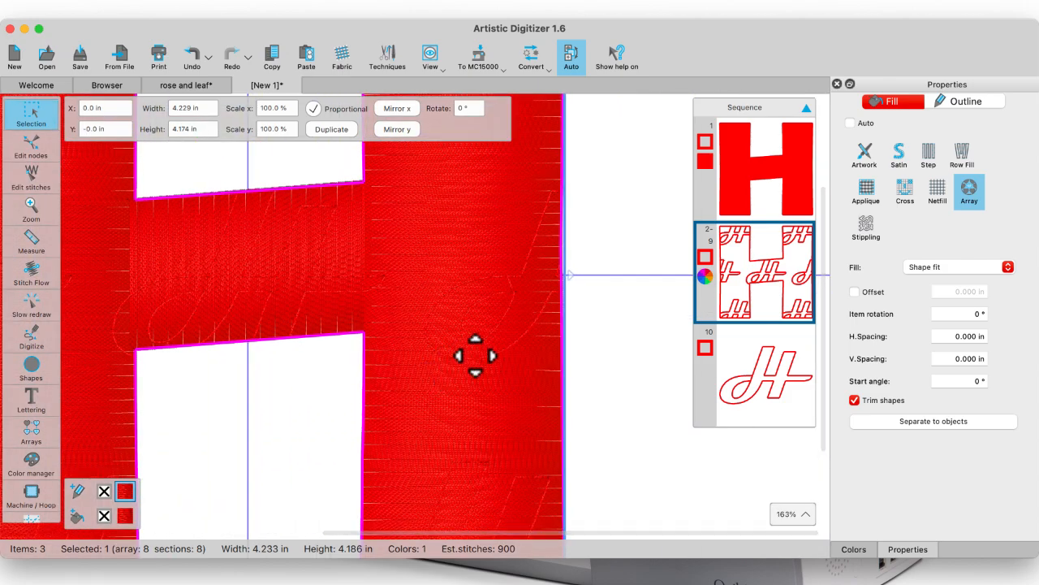
scroll(476, 355, down, 2)
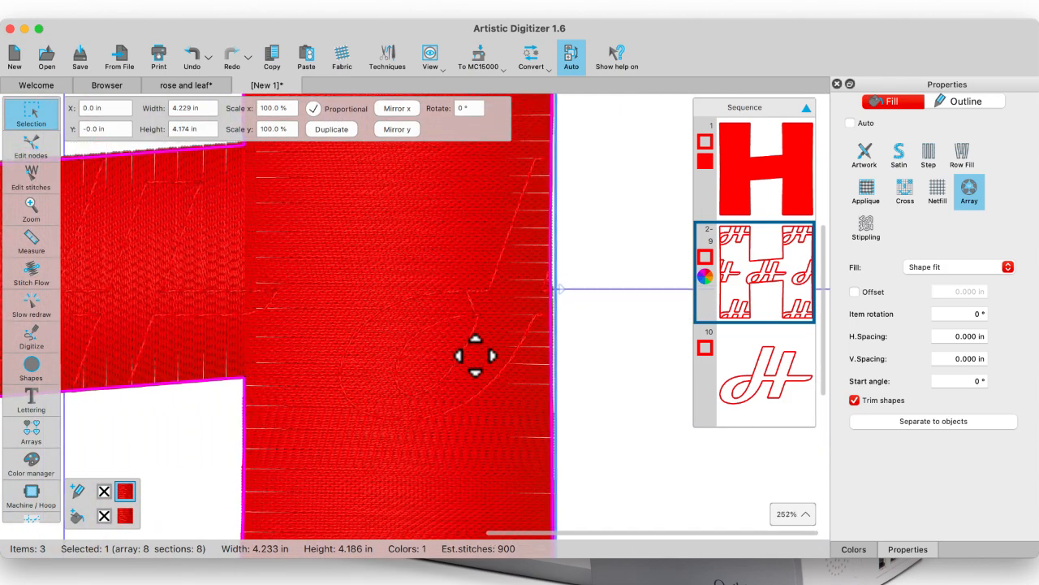
scroll(371, 363, left, 5)
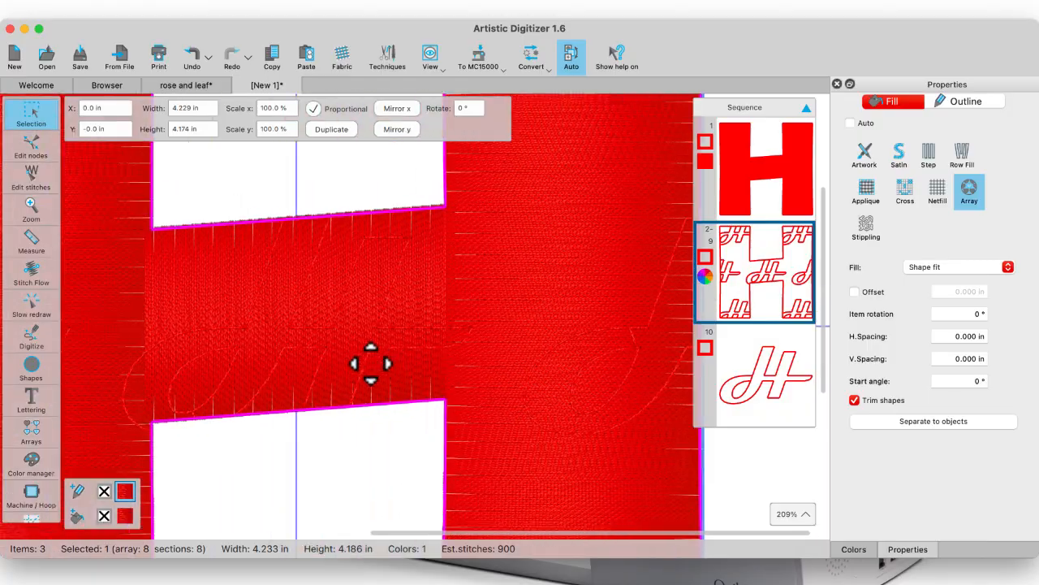
scroll(197, 388, left, 2)
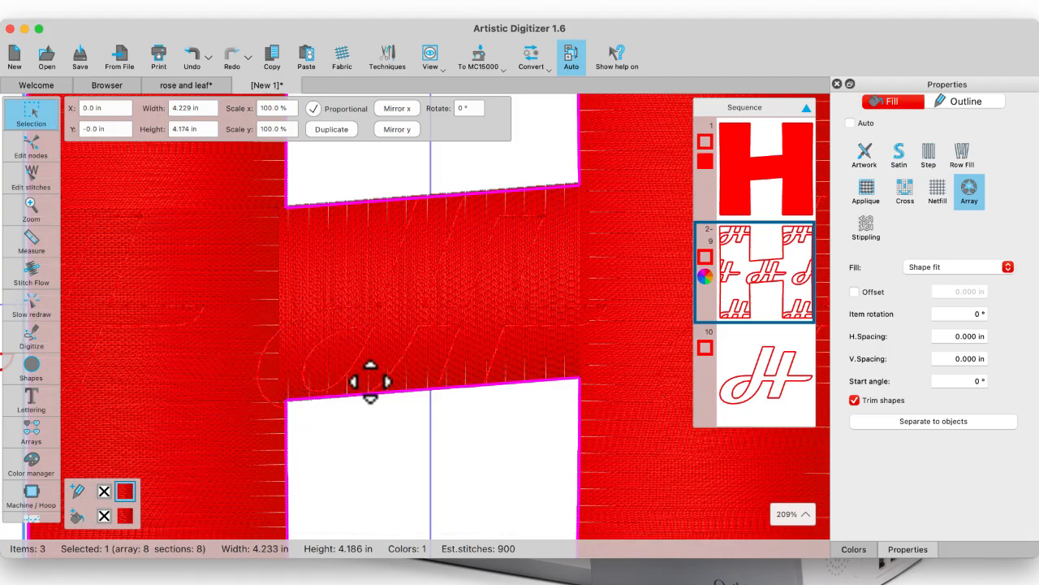
scroll(317, 361, down, 3)
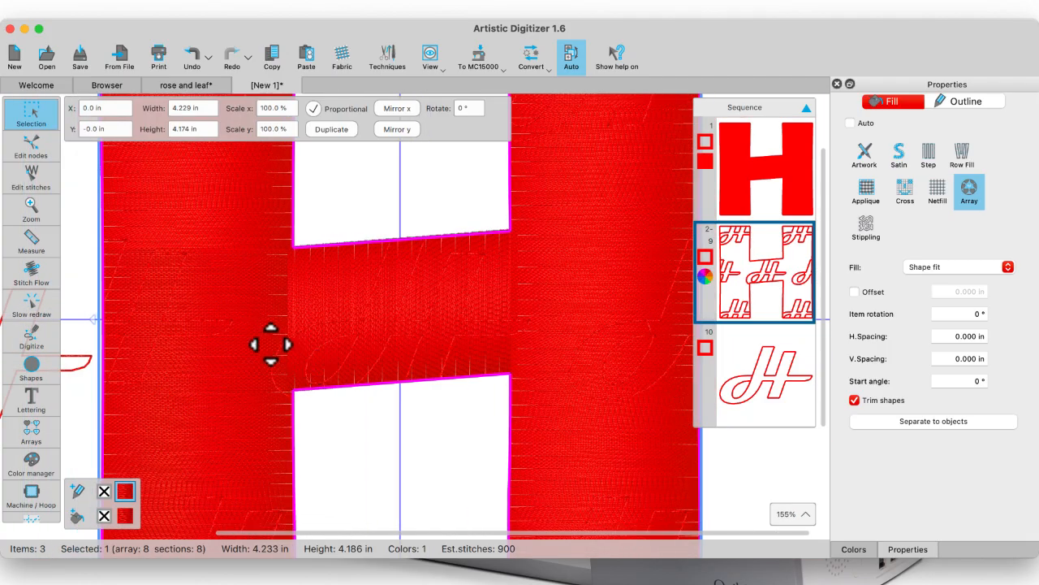
scroll(202, 332, up, 5)
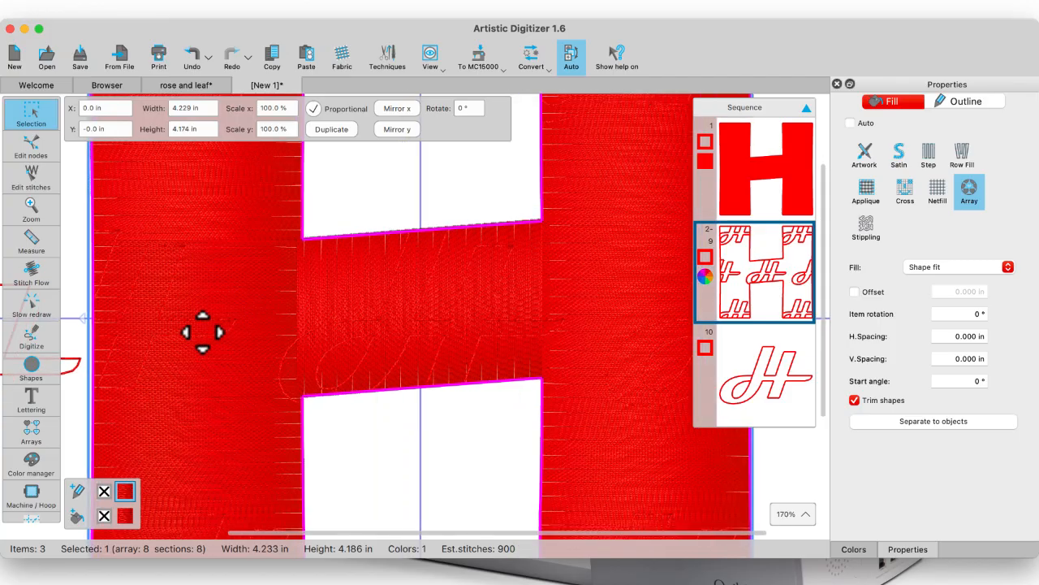
scroll(170, 333, left, 3)
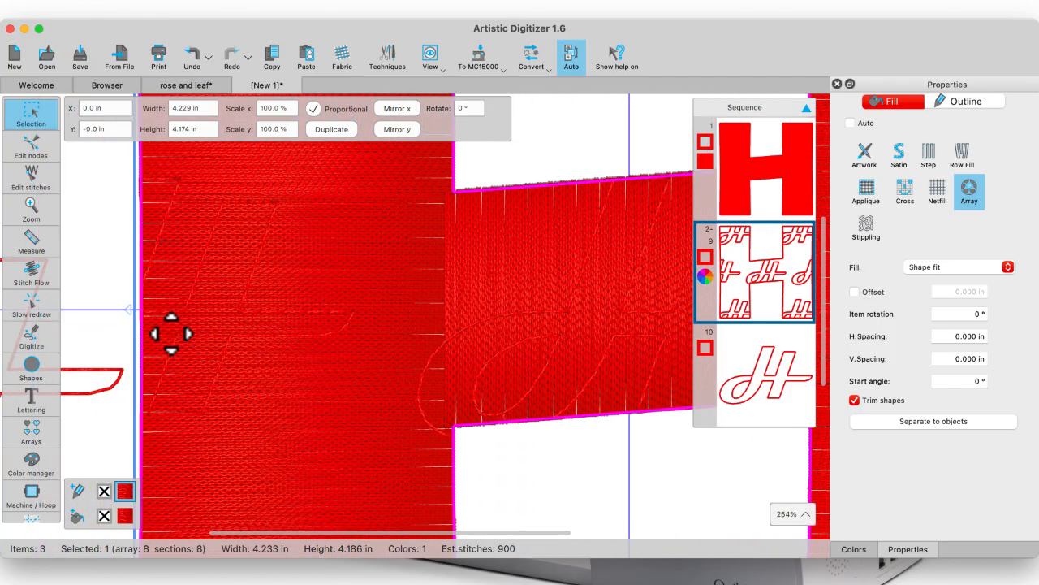
scroll(223, 360, down, 5)
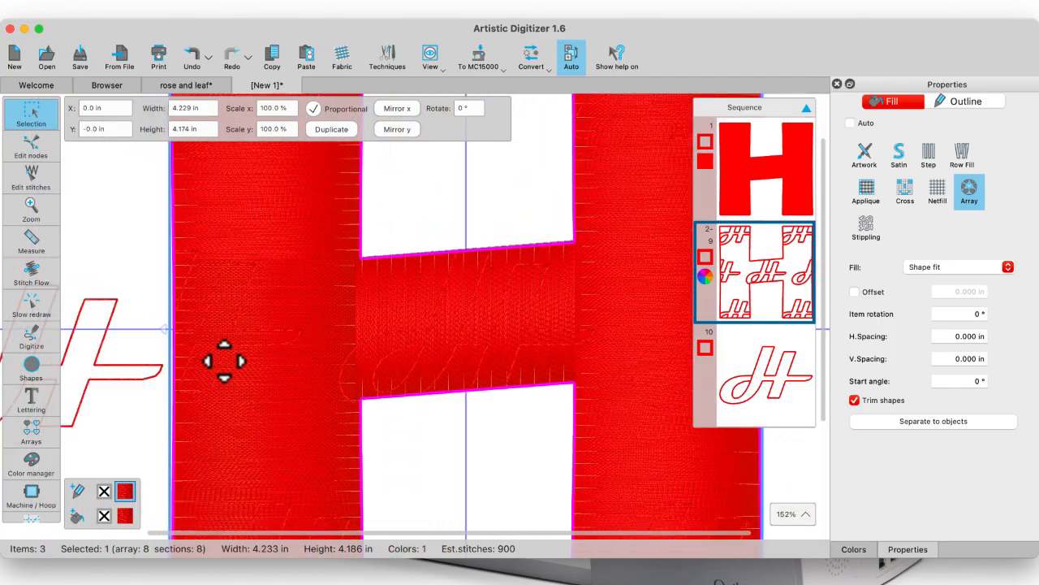
scroll(293, 366, down, 2)
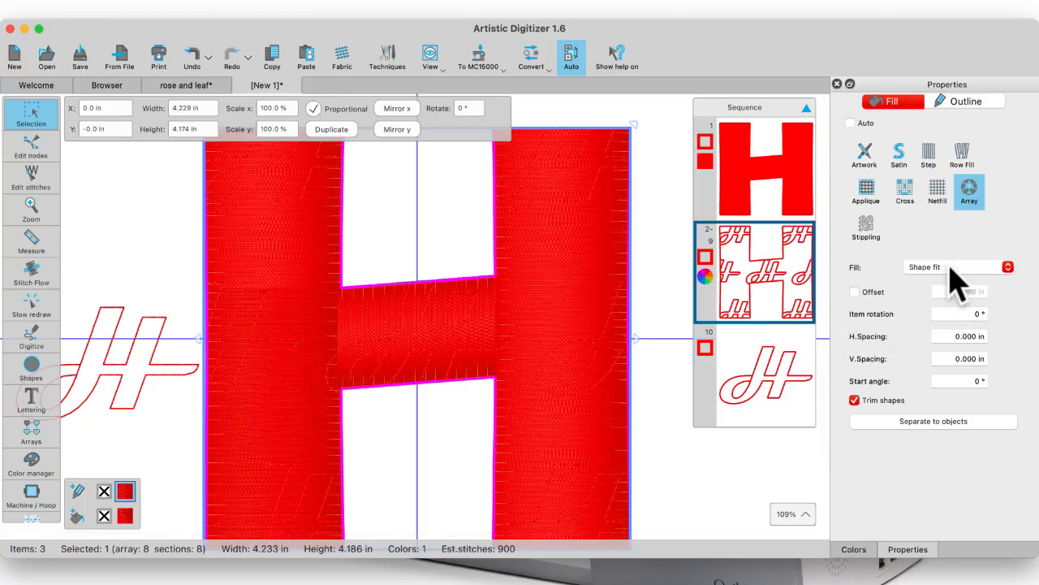
- Change the array's fill layout to Circular and inspect the resulting pattern across the large H
click(1008, 267)
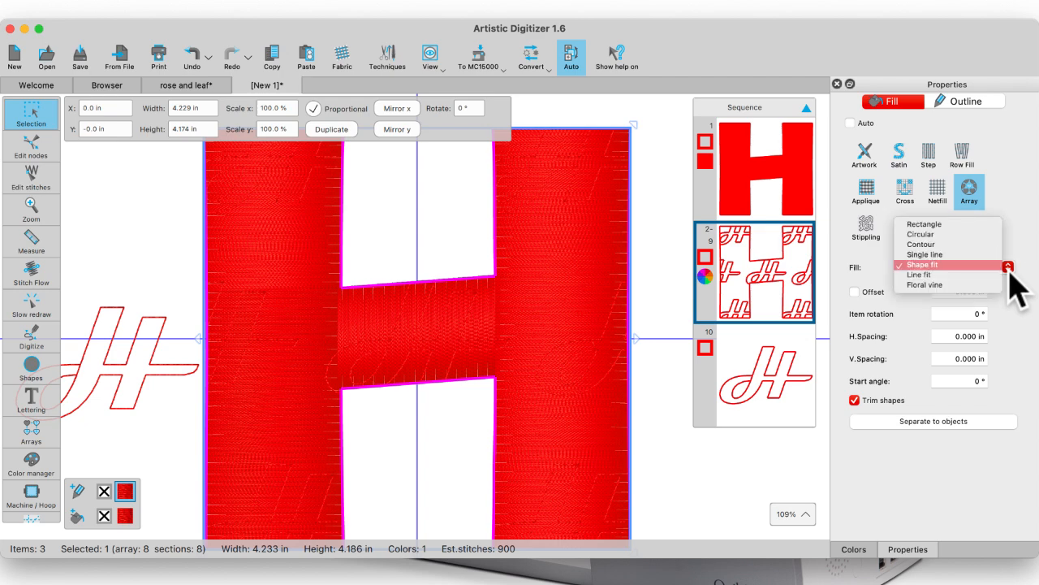
click(929, 236)
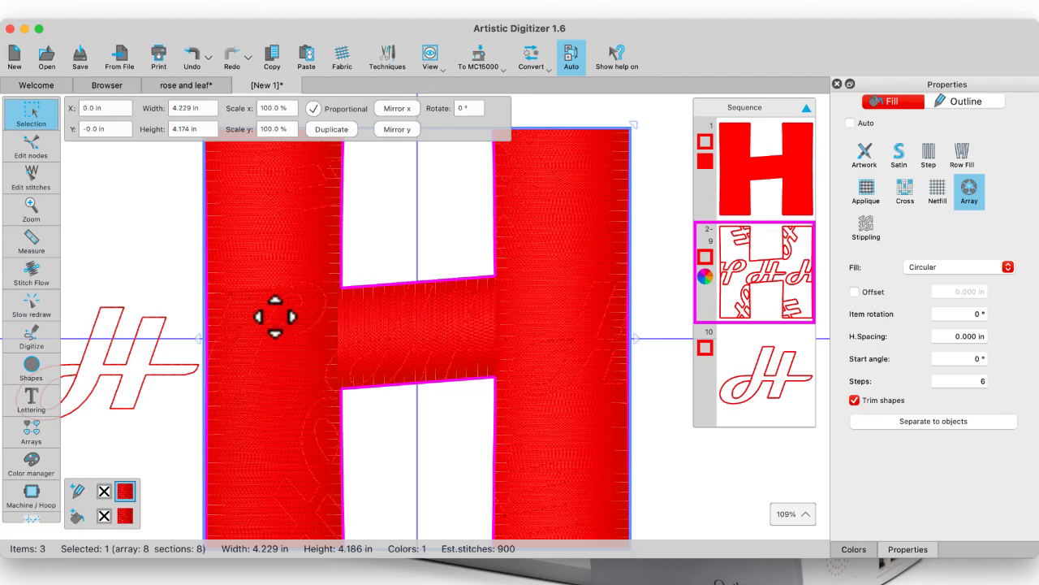
scroll(273, 315, up, 5)
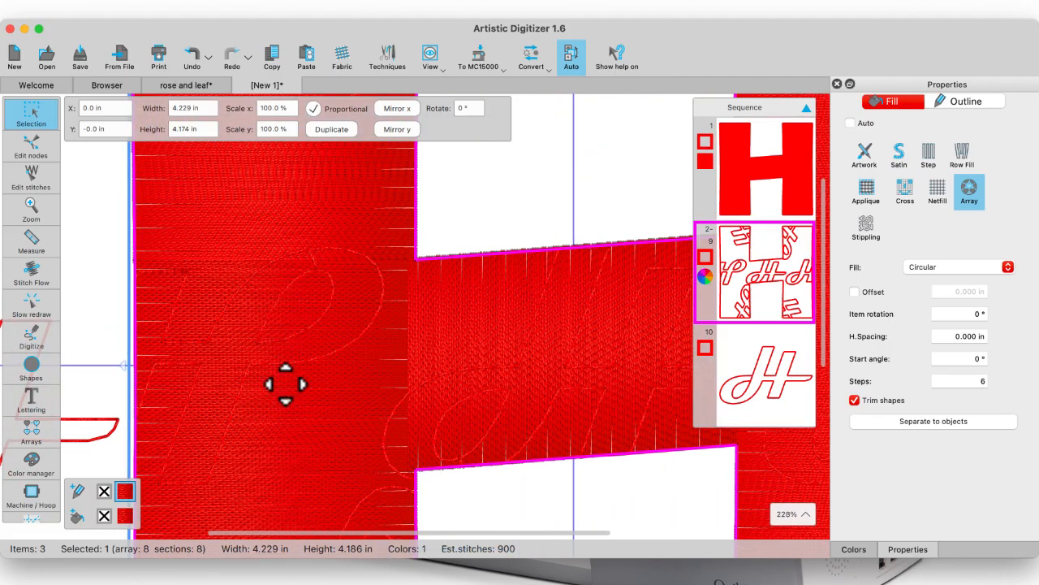
scroll(286, 384, down, 3)
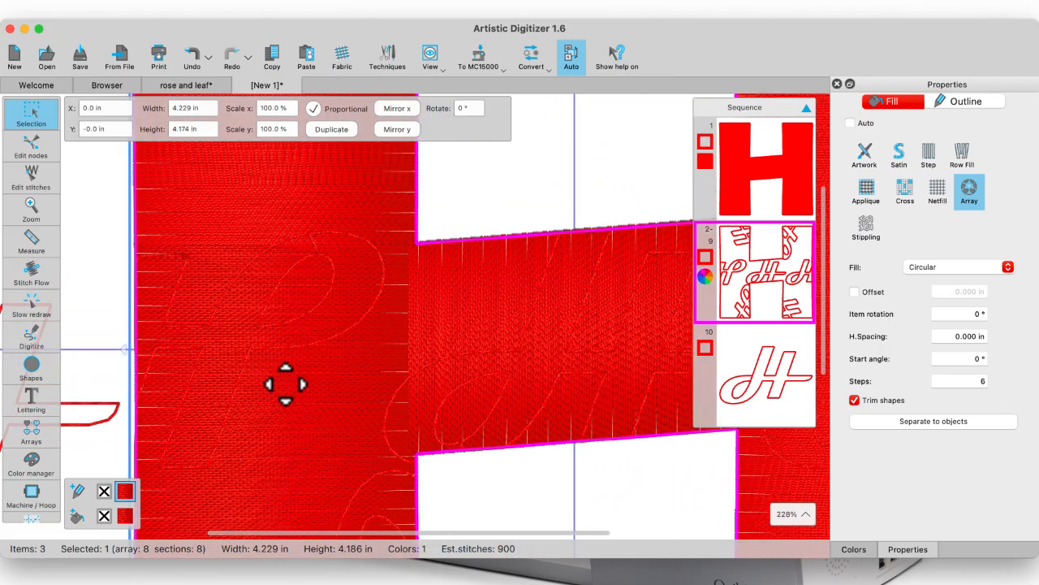
scroll(286, 384, left, 5)
scroll(286, 384, left, 2)
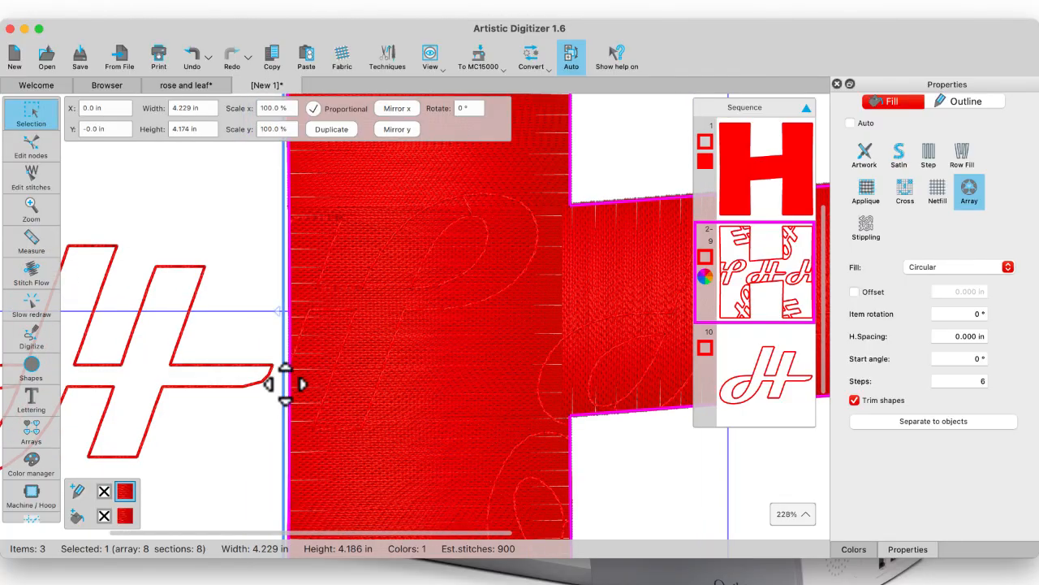
scroll(286, 383, up, 3)
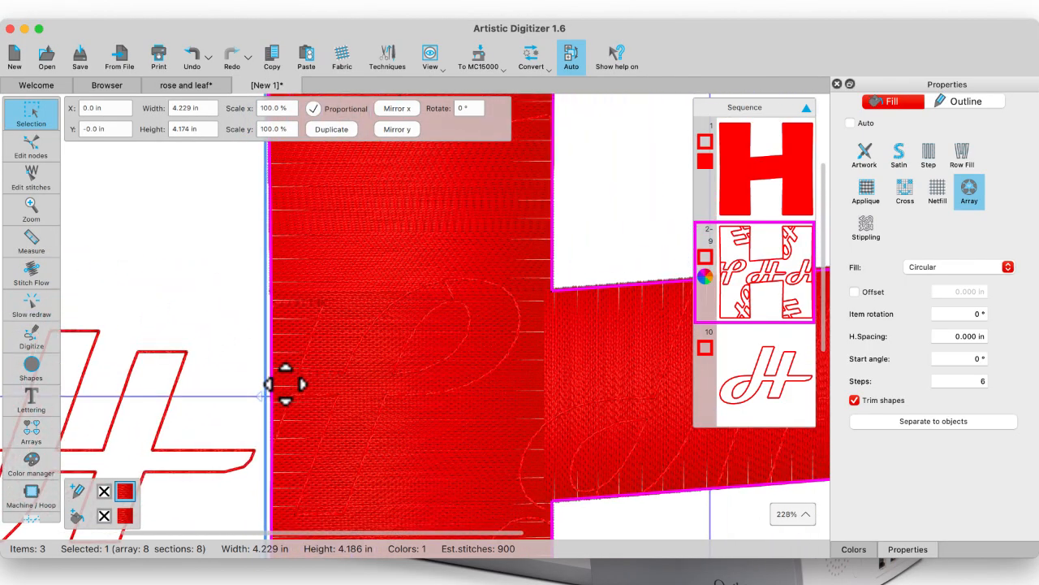
scroll(355, 375, right, 8)
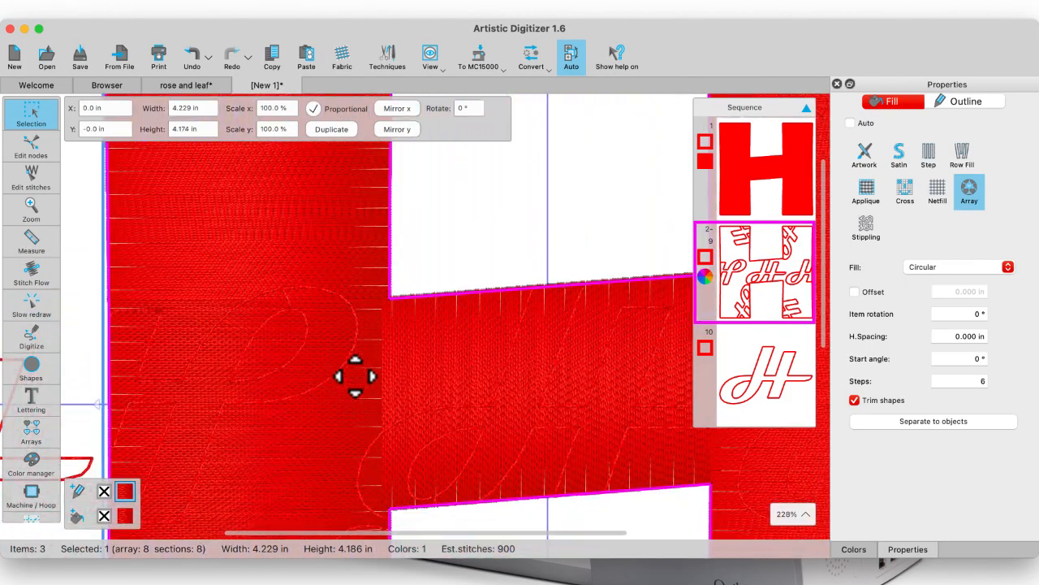
scroll(571, 403, right, 6)
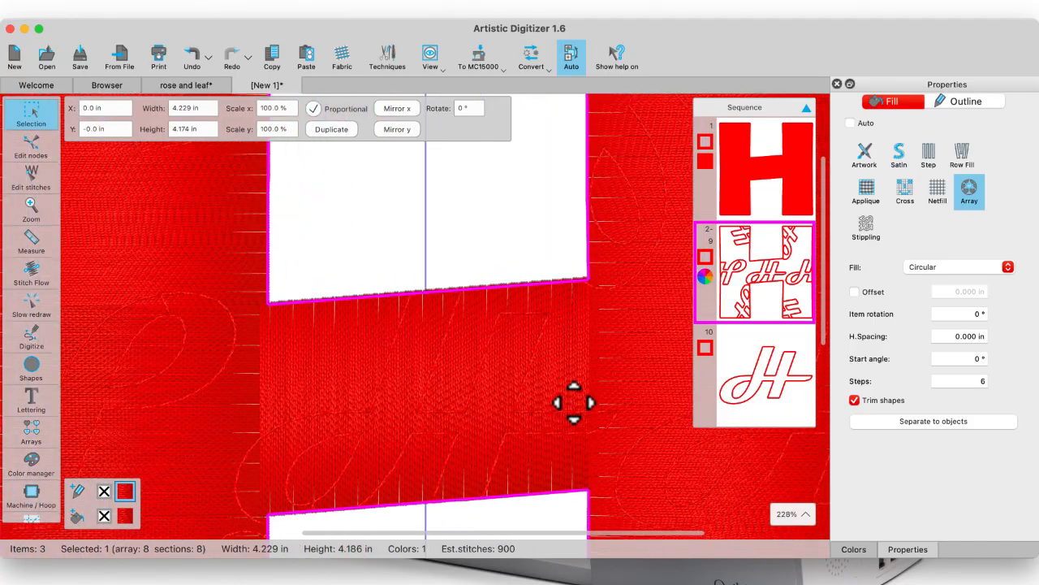
- Try a horizontal spacing of 0.201 in on the circular array, and reset the spacing to 0.000 in
click(942, 336)
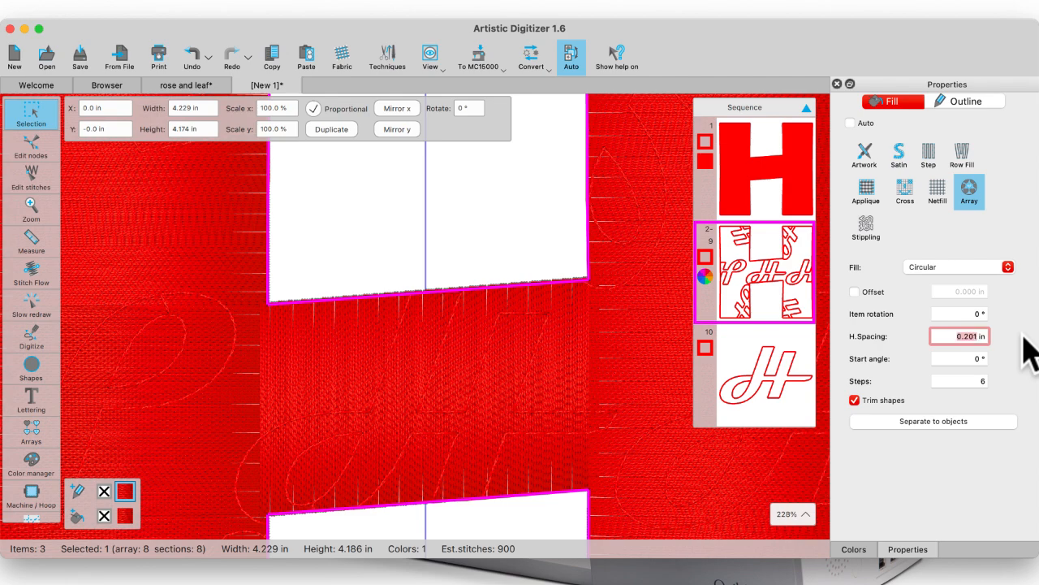
key(Return)
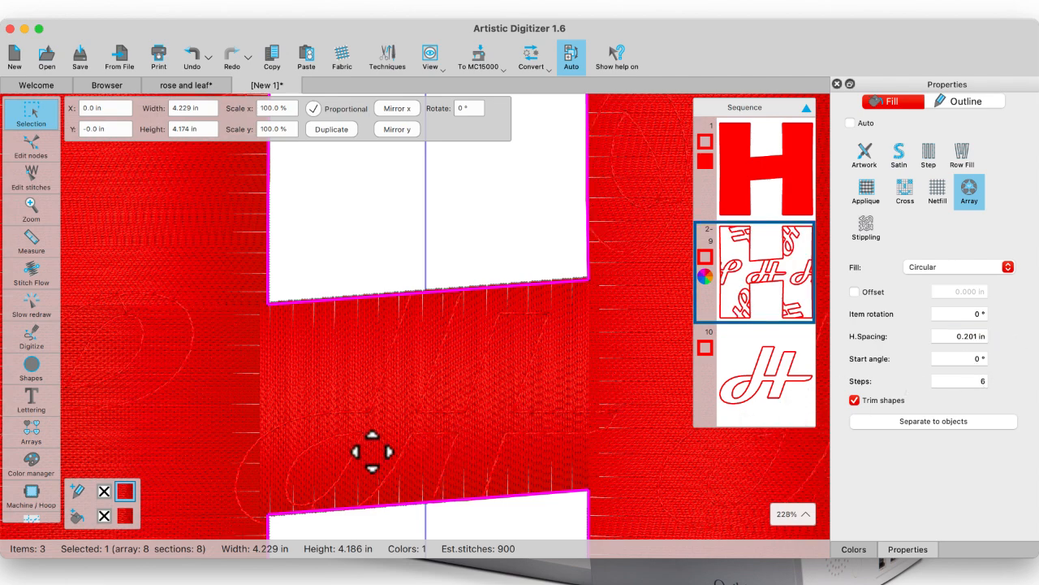
scroll(271, 455, left, 5)
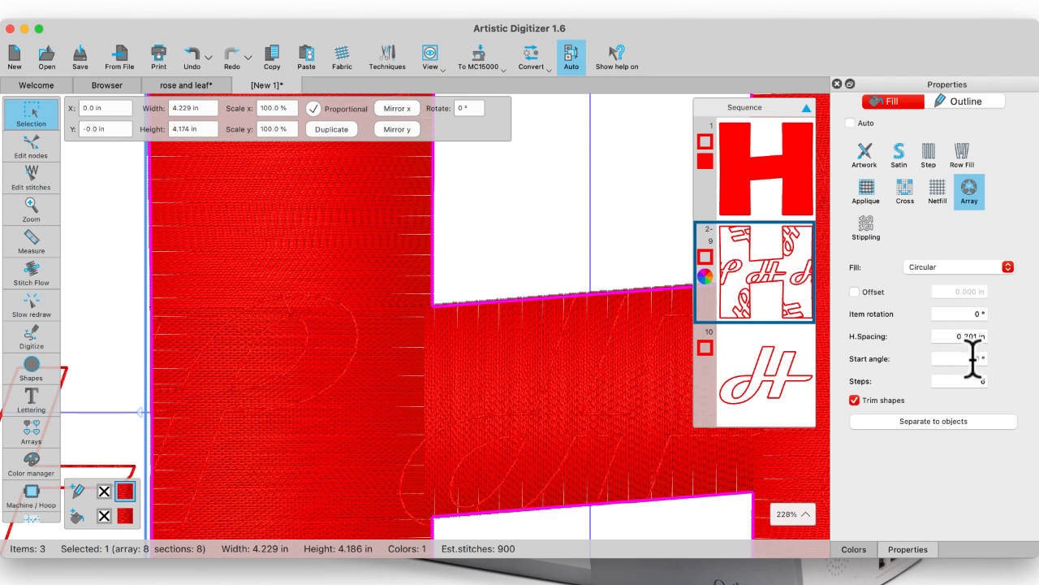
click(947, 334)
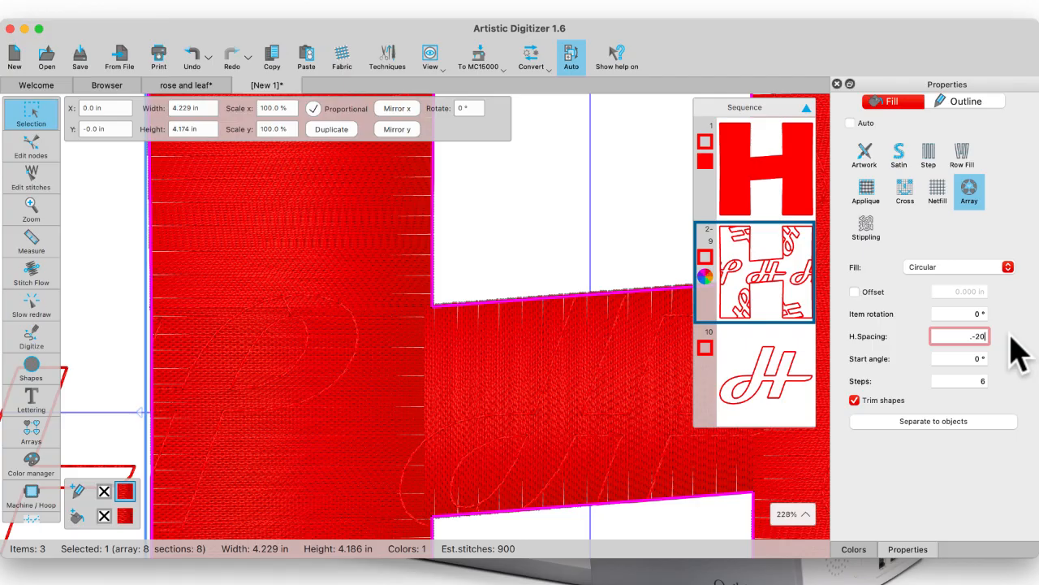
key(Return)
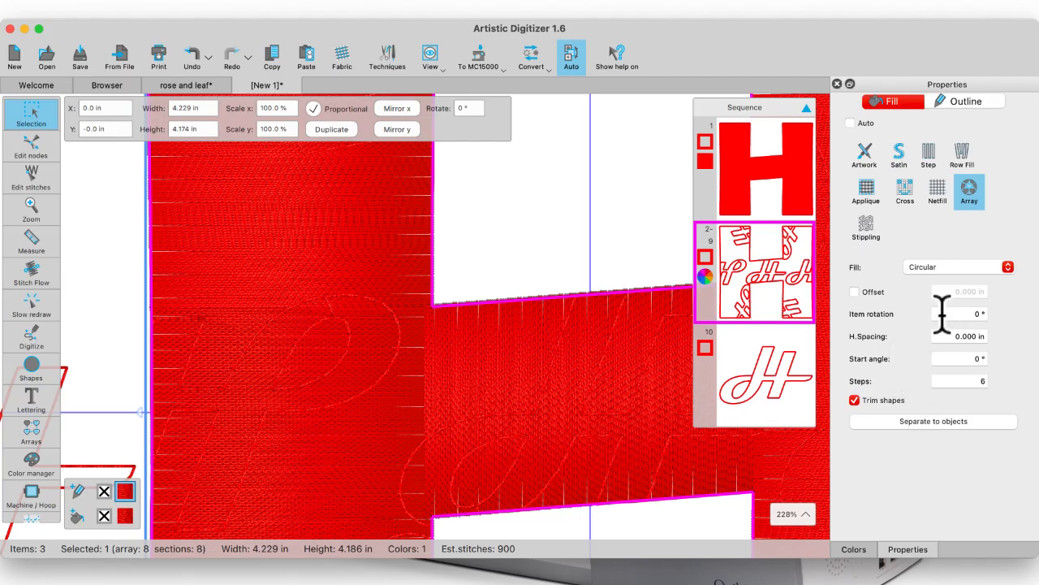
- Try 7 steps for the circular array, and return the array's fill layout to Shape fit
click(963, 378)
key(Return)
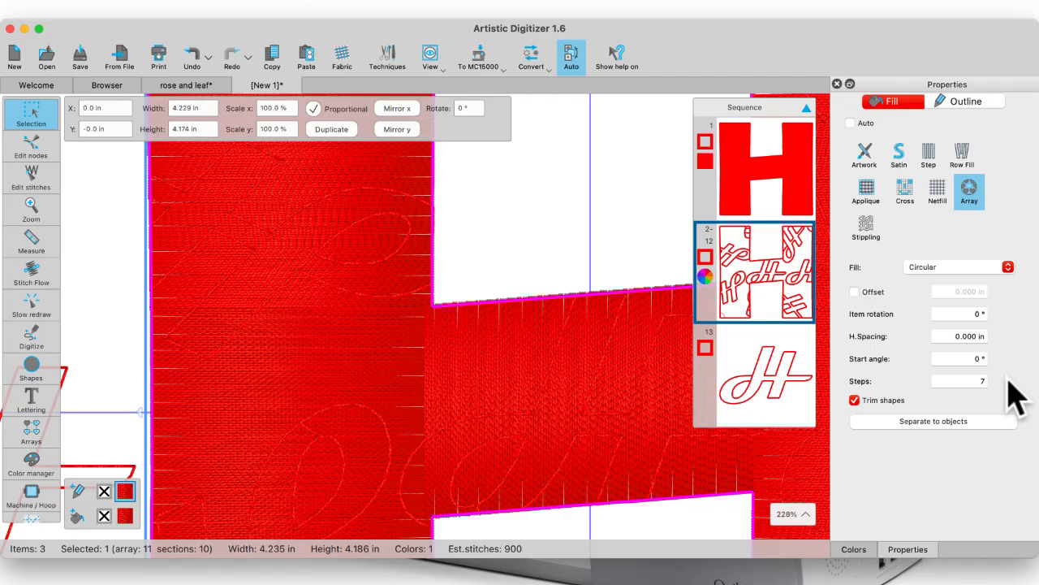
click(1008, 266)
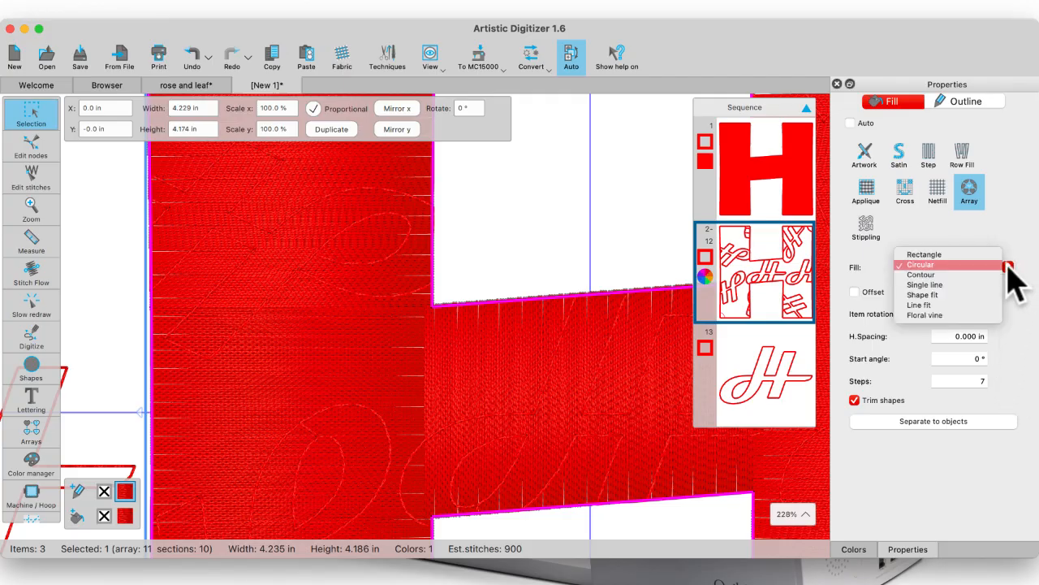
click(938, 295)
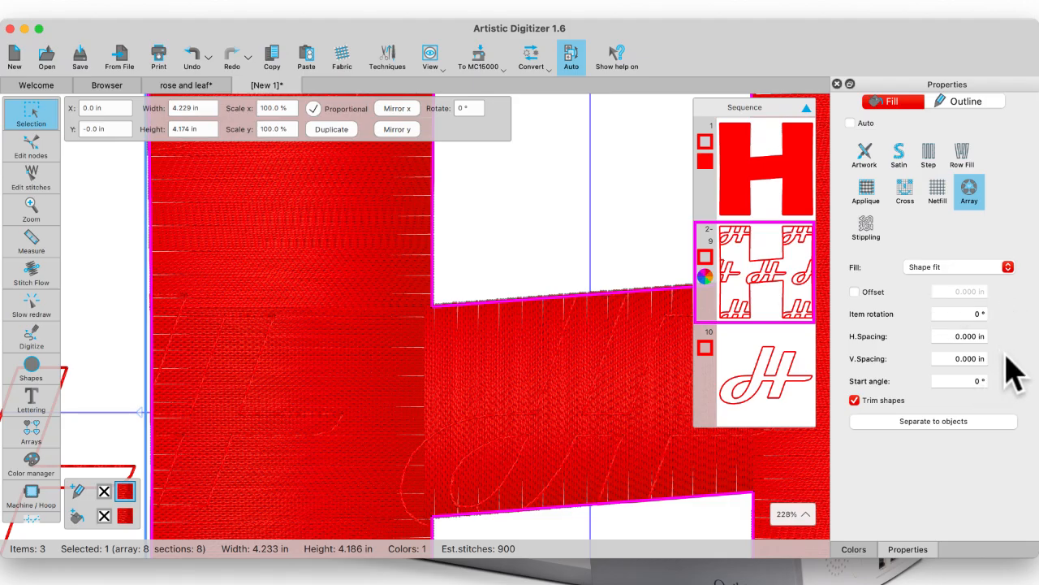
- Set the script H array's vertical spacing to 0.001 in and separate the array into individual objects
click(950, 358)
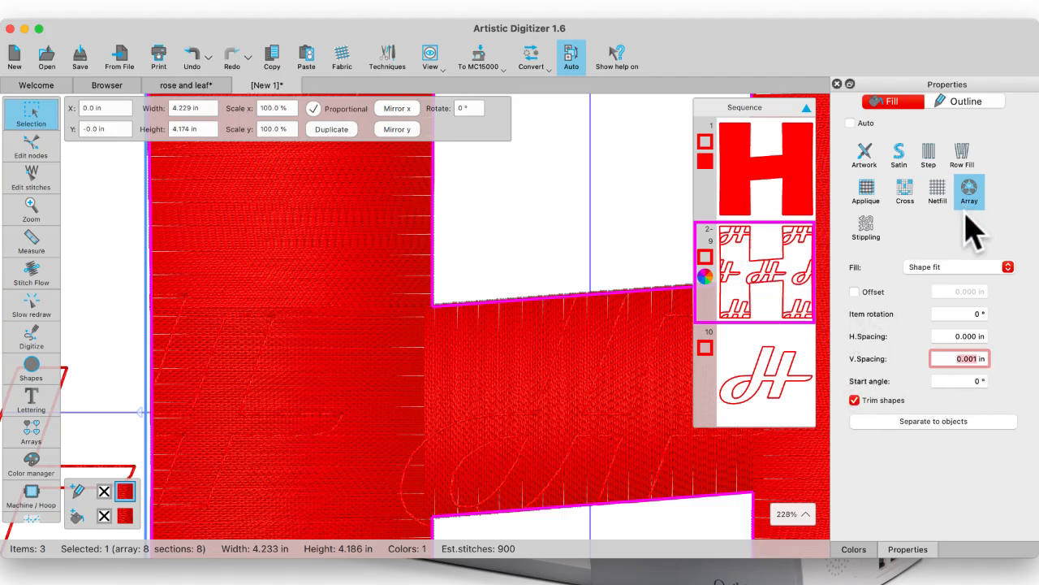
click(887, 472)
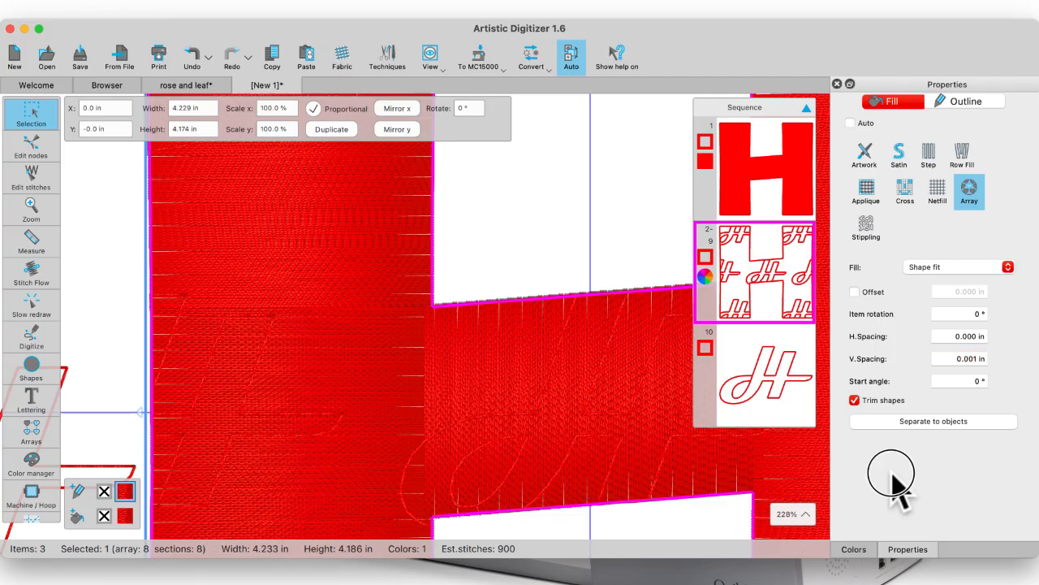
click(930, 421)
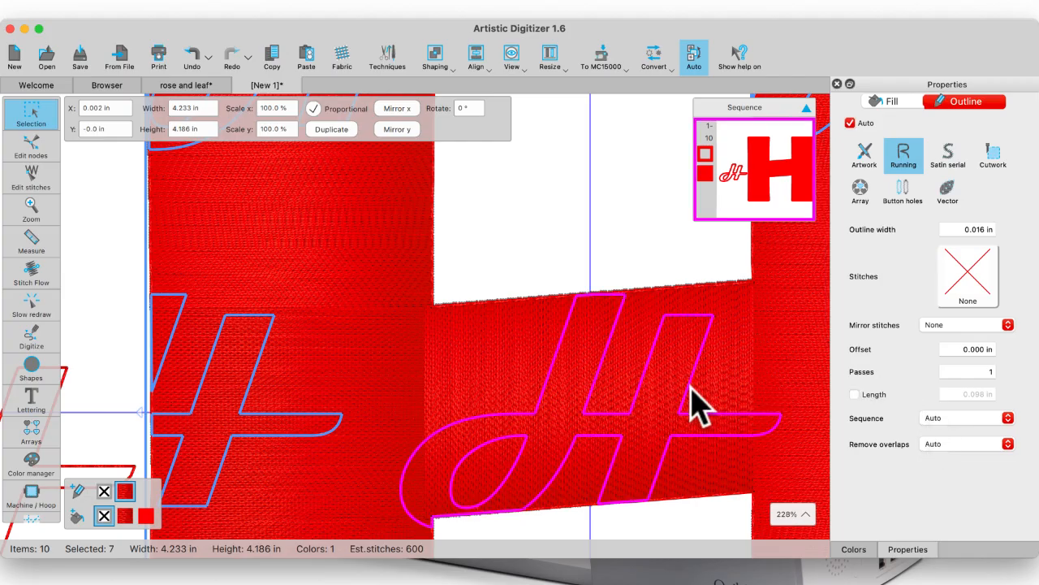
scroll(696, 398, down, 5)
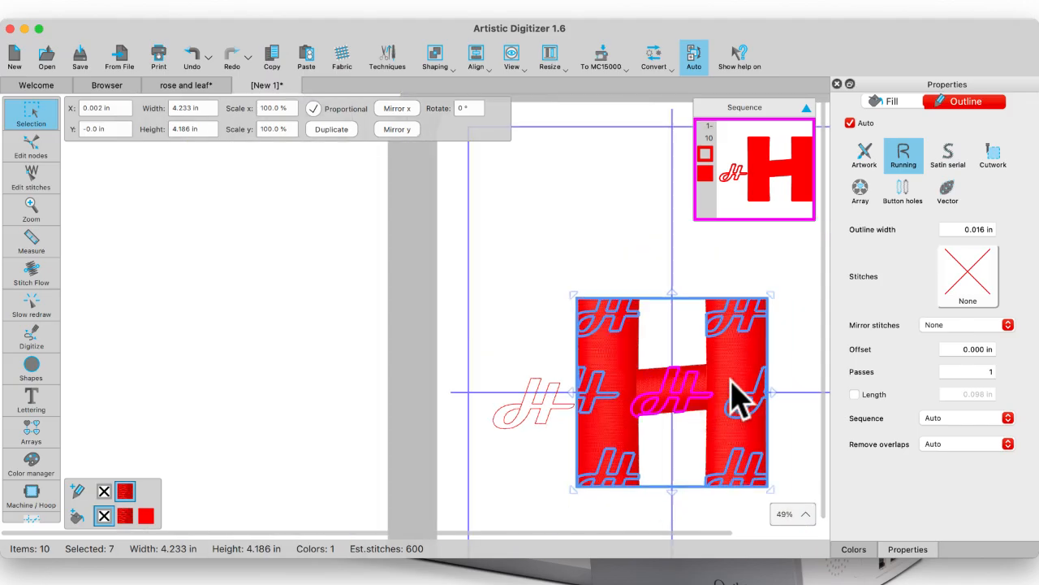
scroll(734, 398, right, 5)
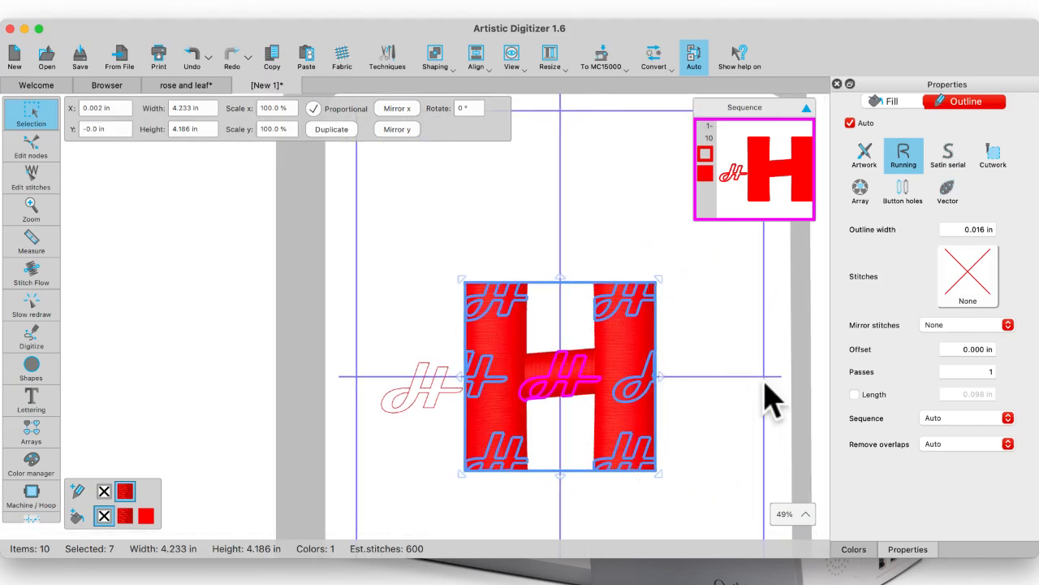
- Set the separated script H outlines to the Vector outline type and inspect the embossed pattern on the large H
click(949, 192)
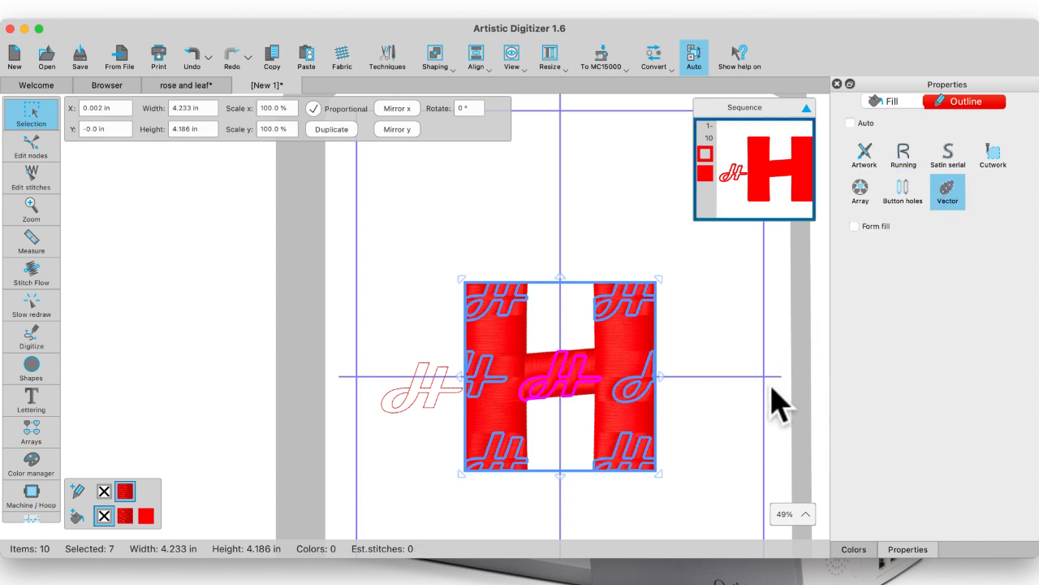
click(716, 397)
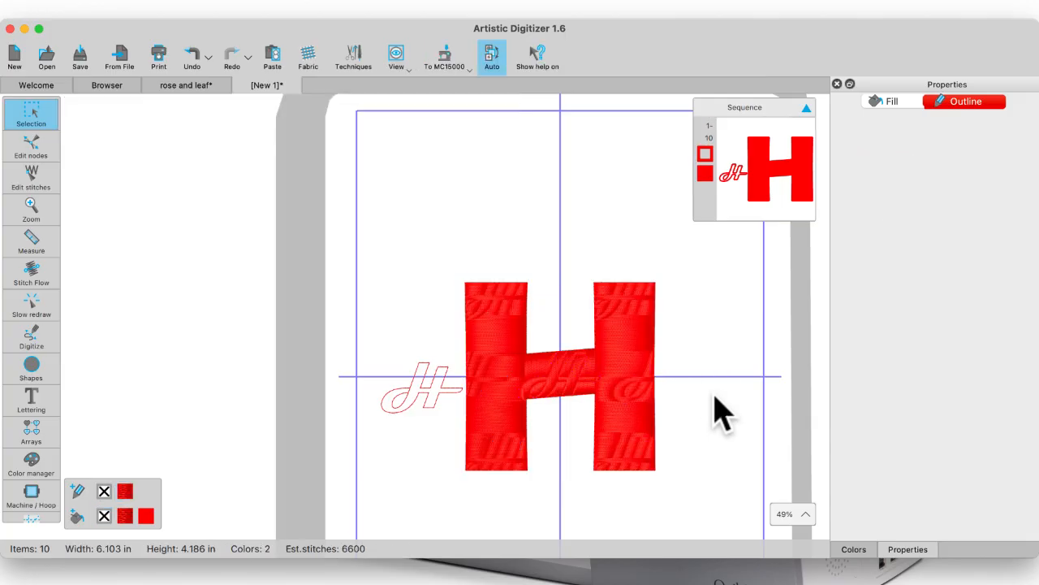
scroll(664, 391, up, 5)
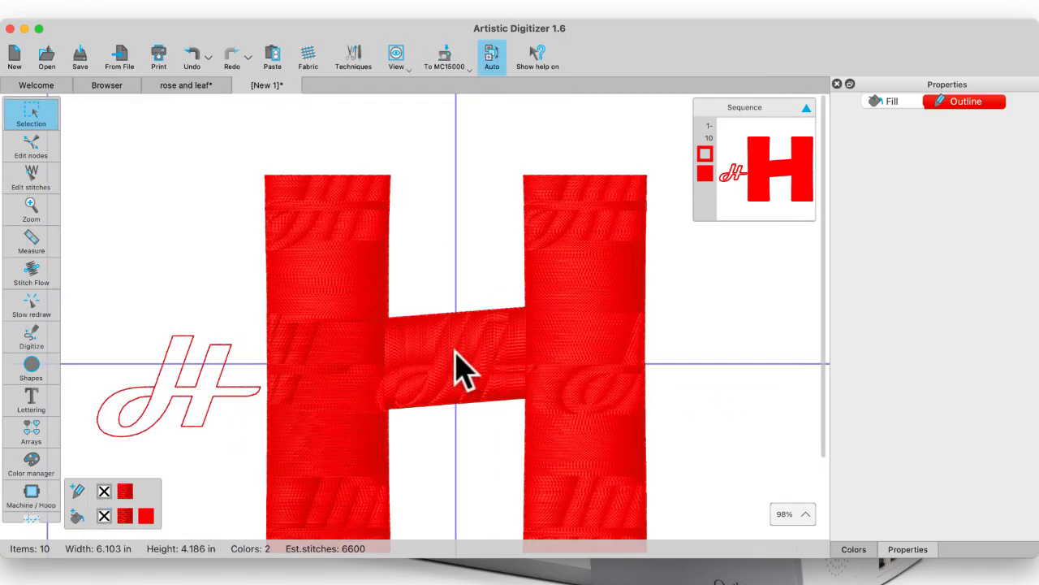
scroll(522, 383, down, 2)
scroll(522, 388, down, 1)
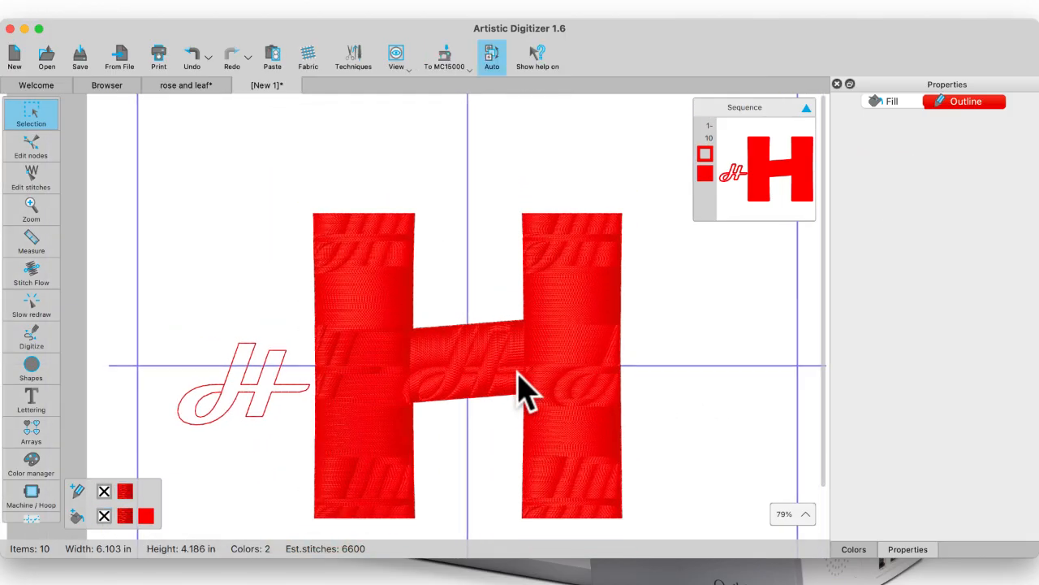
scroll(702, 363, down, 2)
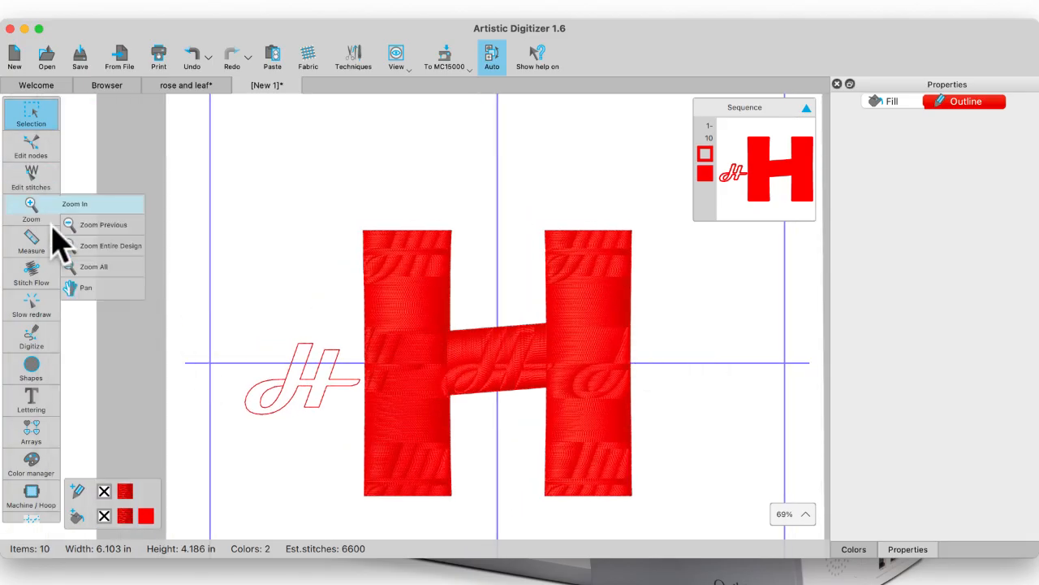
- Add a slanted Stitch Flow direction line across the left upright of the large H
click(422, 341)
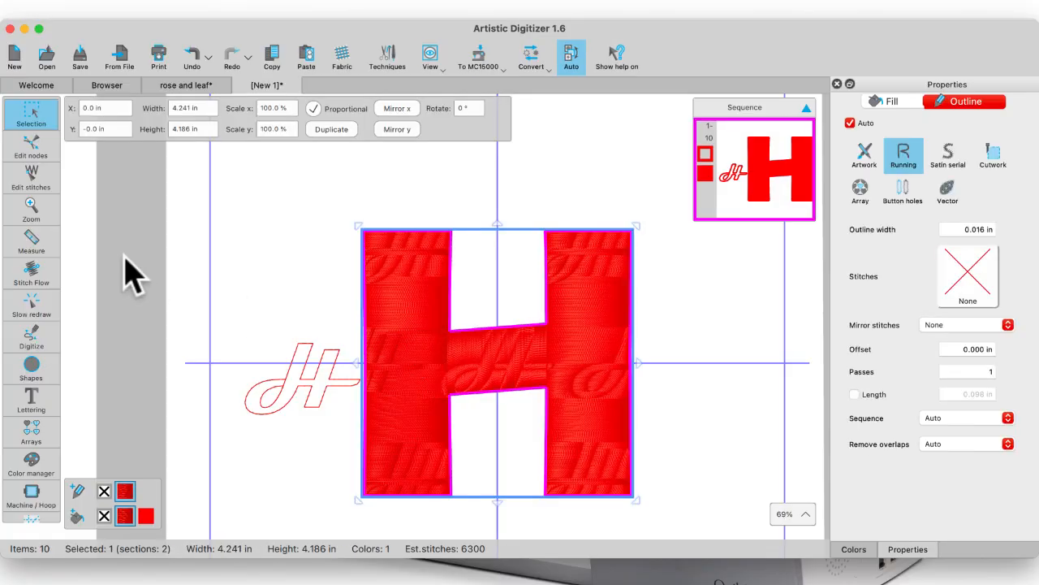
click(514, 379)
click(400, 453)
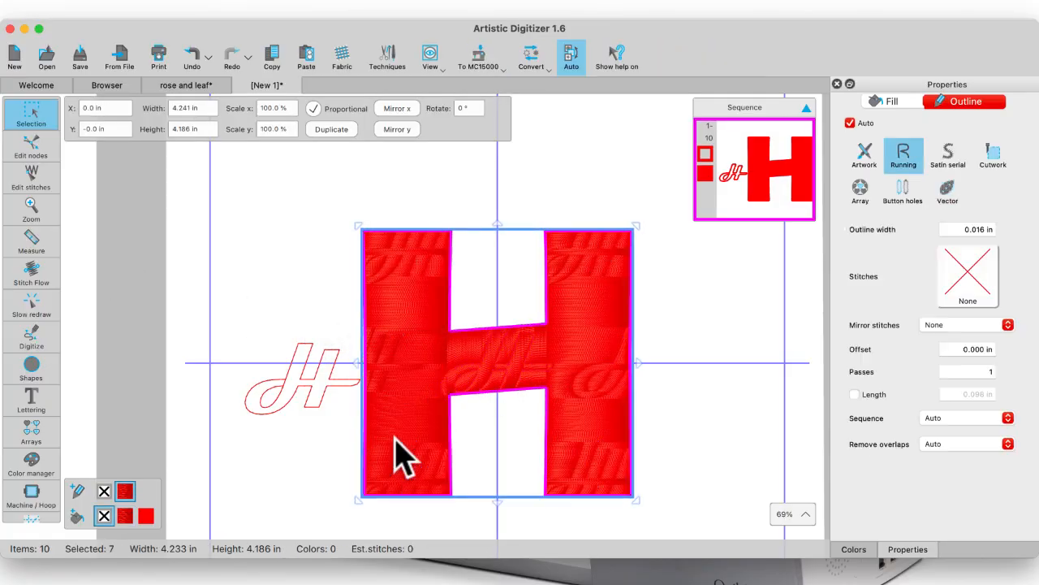
click(31, 270)
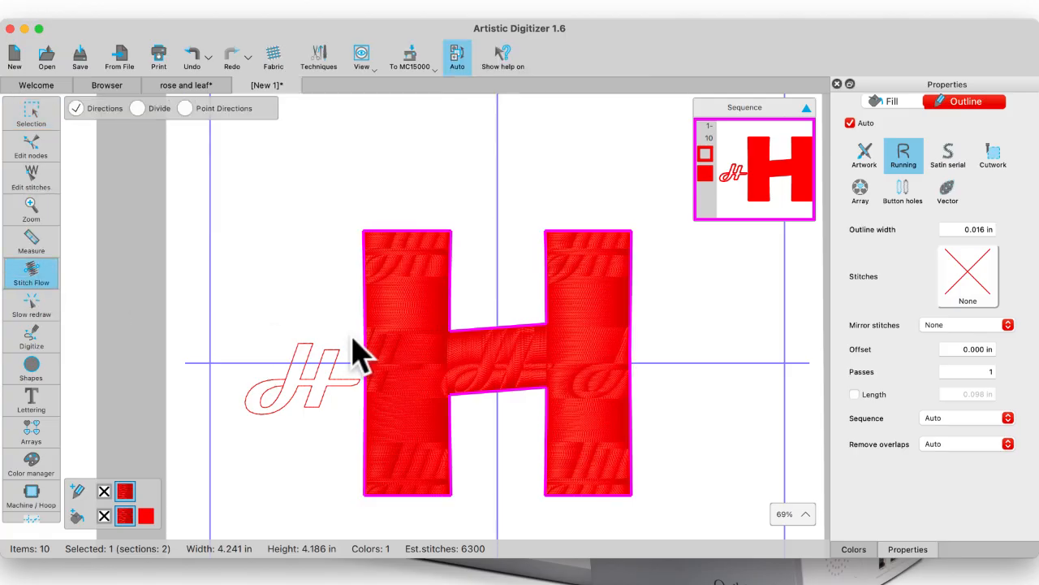
scroll(407, 374, up, 3)
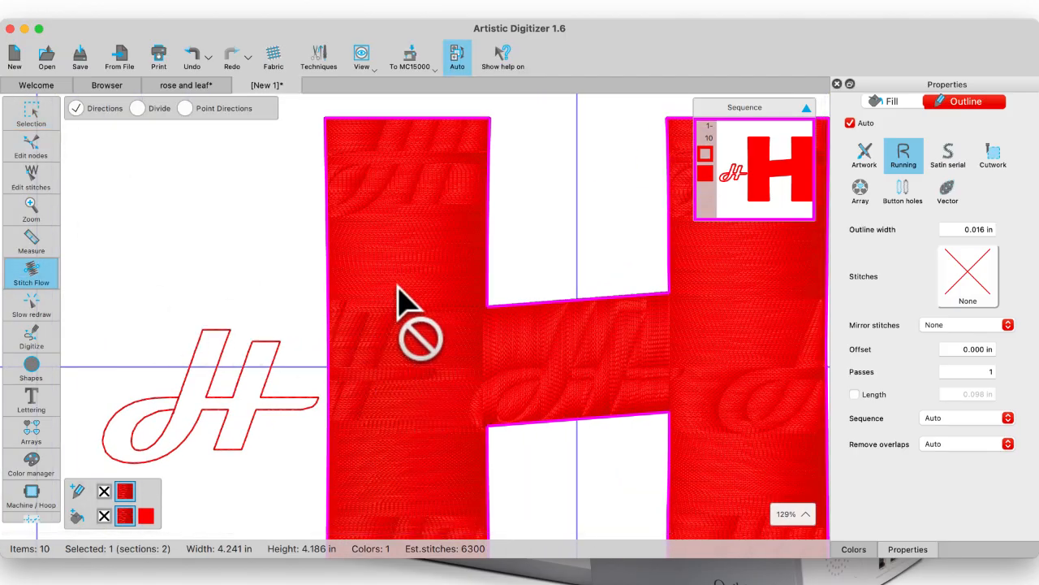
drag(327, 263, 442, 305)
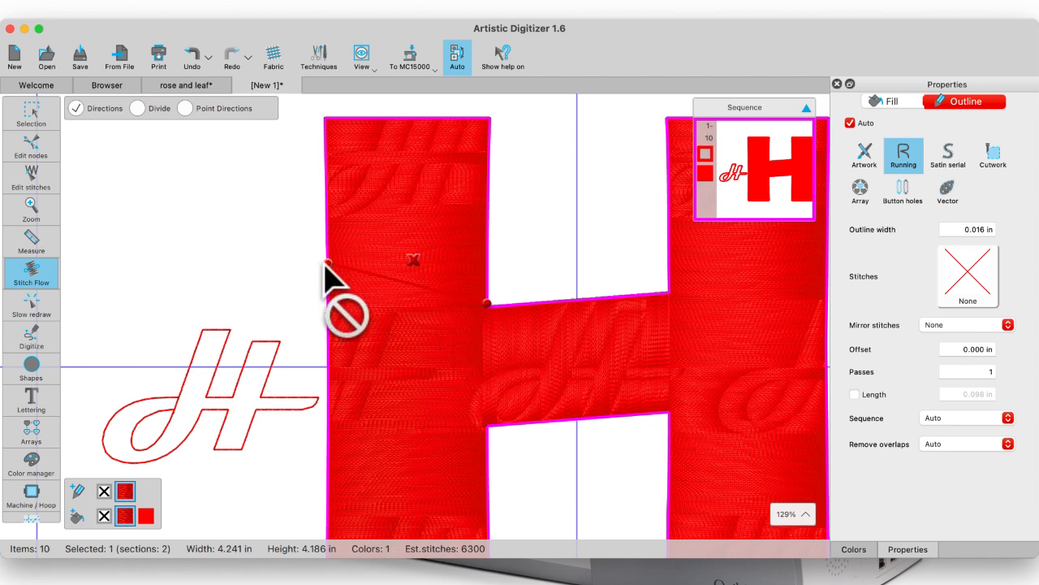
- Raise the left end of the stitch direction line on the left upright, and finish editing the stitch flow
drag(327, 262, 329, 235)
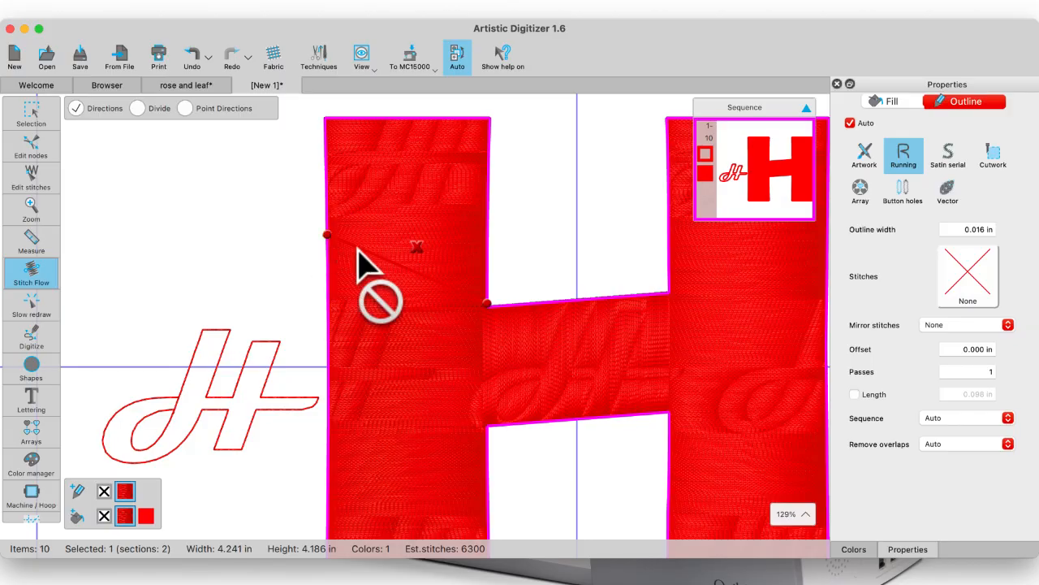
click(220, 284)
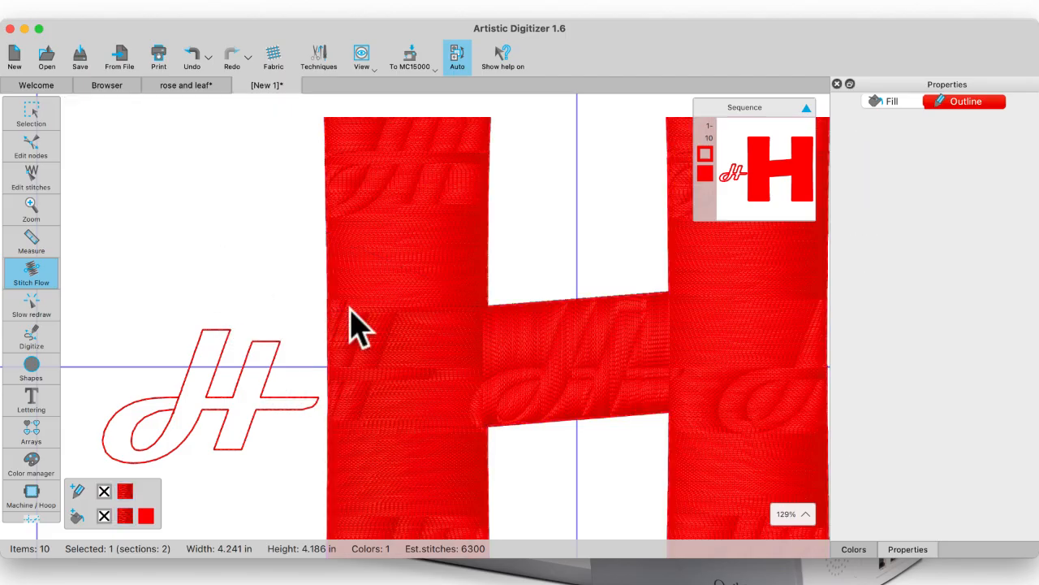
click(572, 390)
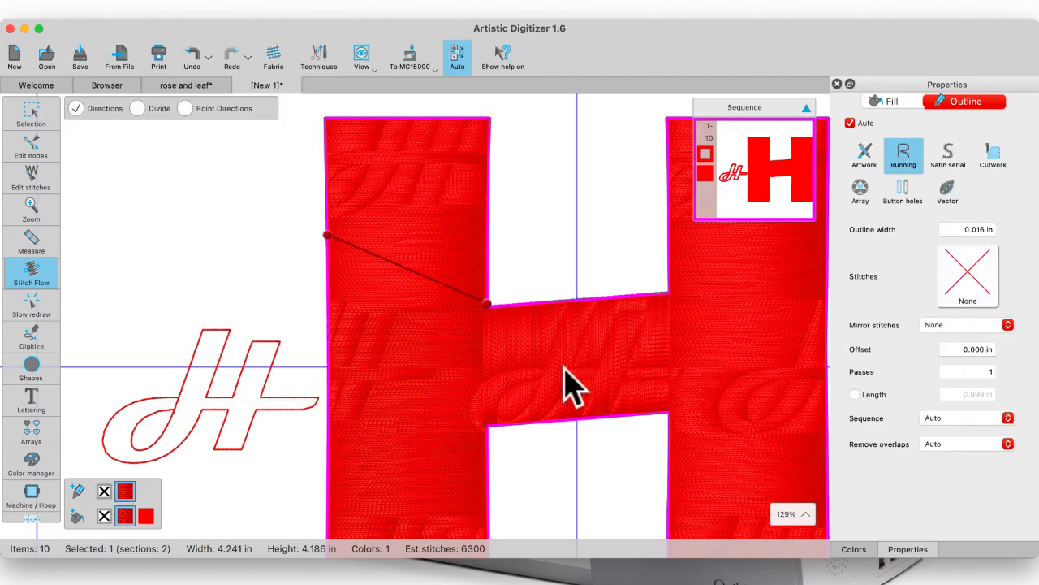
click(30, 116)
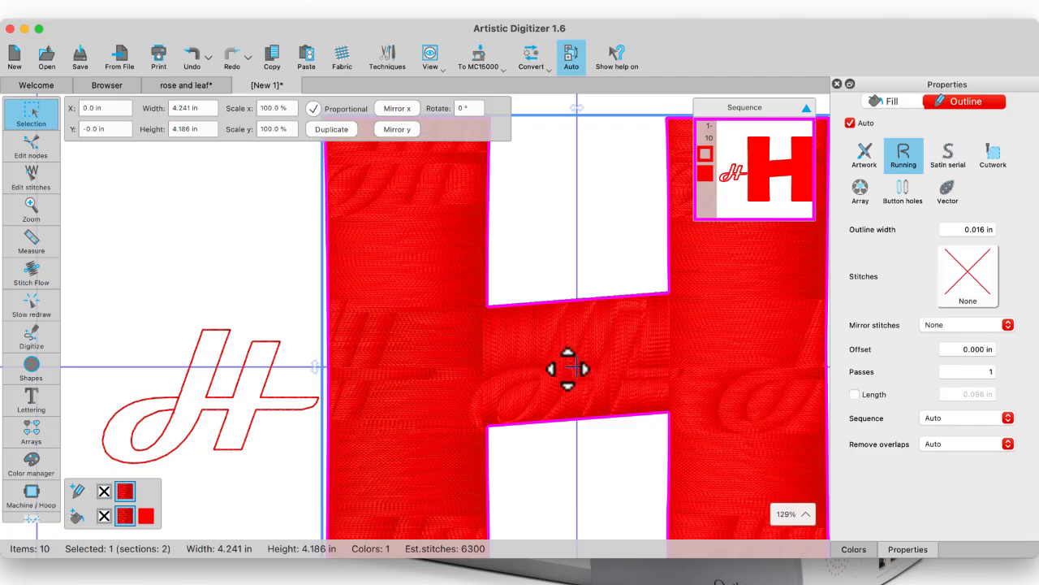
scroll(569, 371, down, 5)
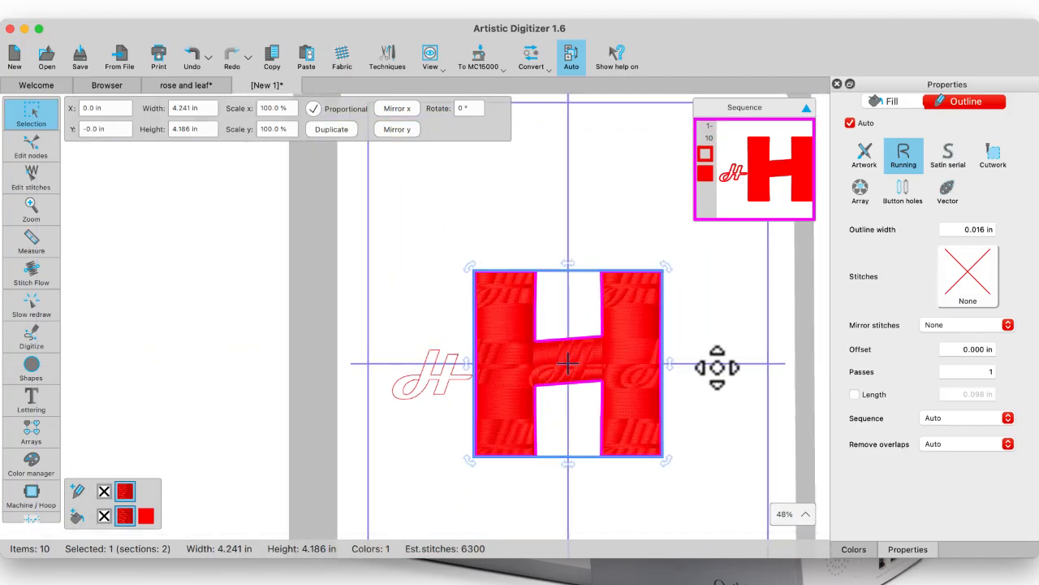
click(718, 327)
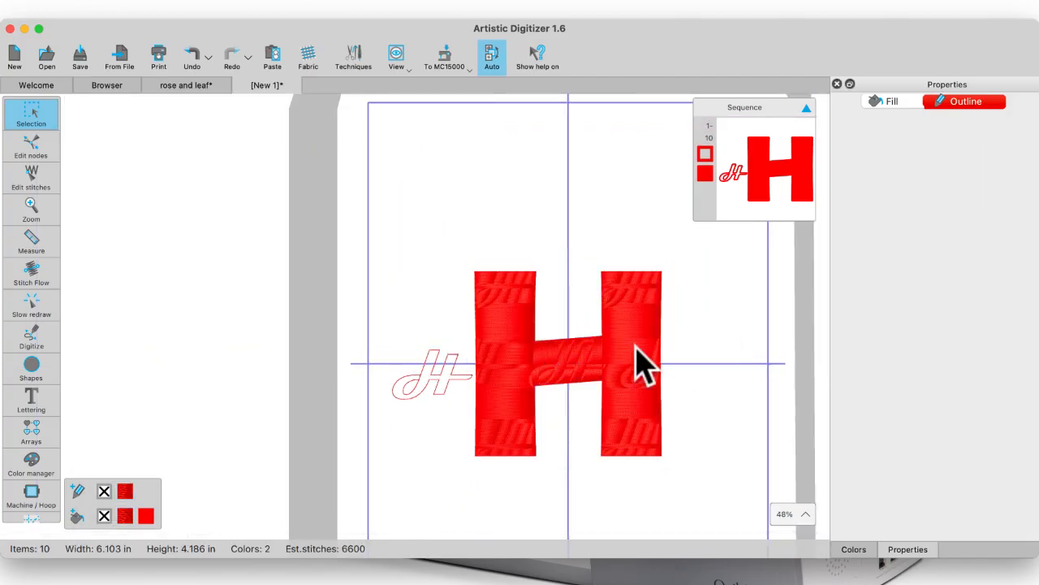
- Ungroup the separated script H outlines on the large H
click(596, 366)
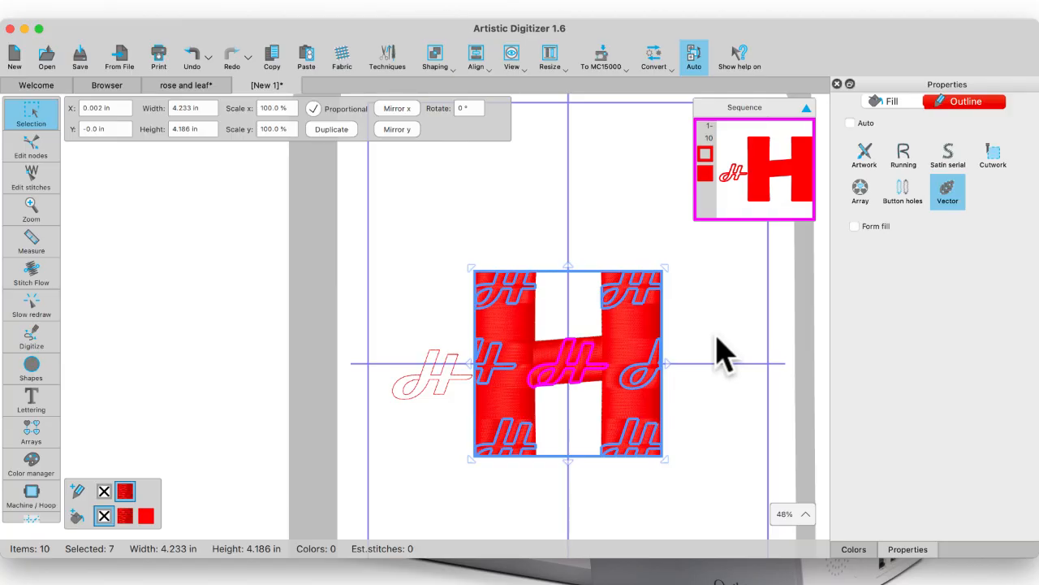
right_click(629, 324)
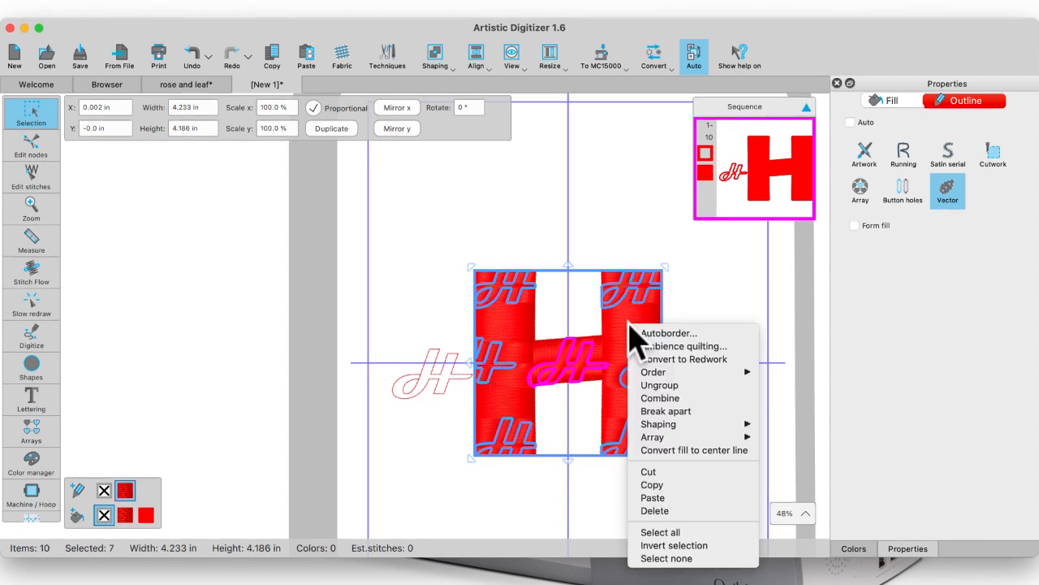
click(659, 386)
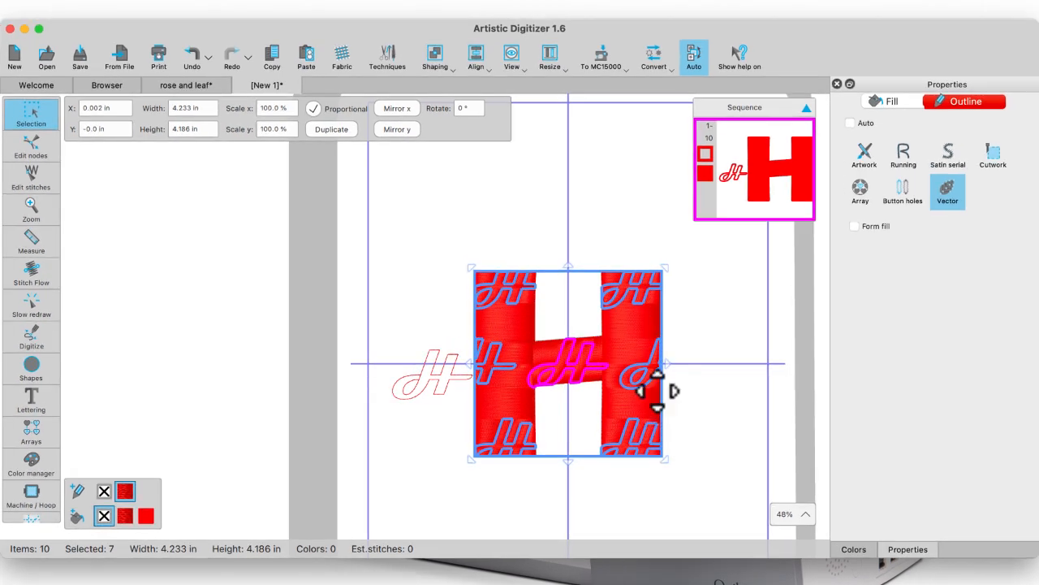
click(697, 372)
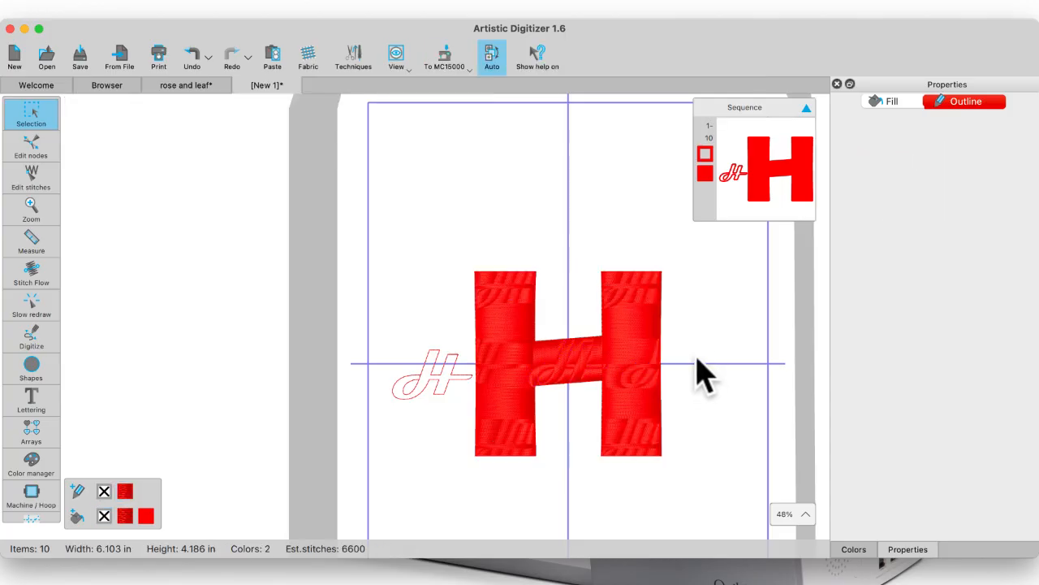
- Move the partial script H outline off the middle of the right upright and delete it
scroll(641, 372, right, 1)
scroll(641, 372, up, 2)
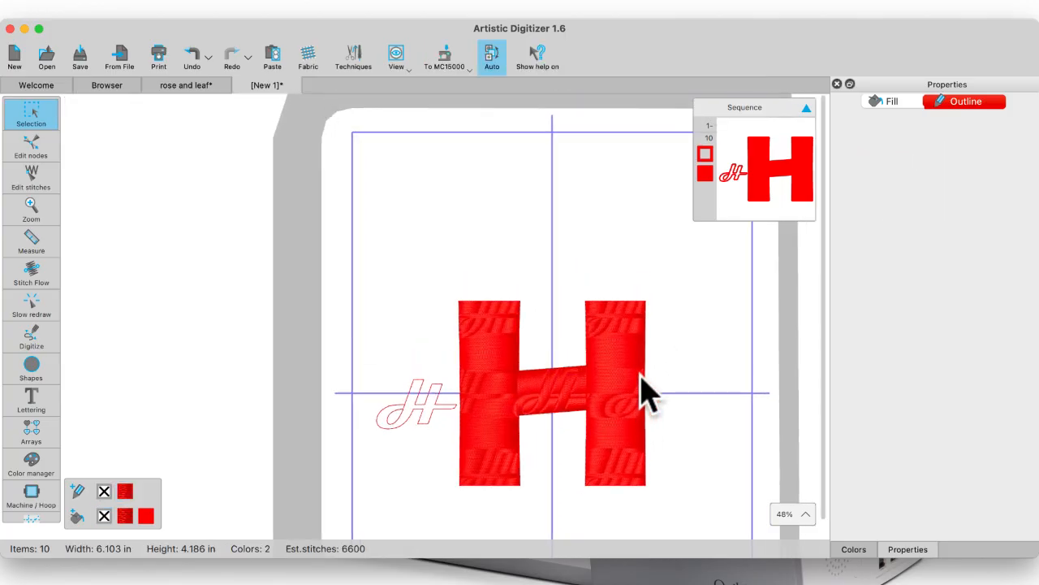
scroll(610, 406, up, 5)
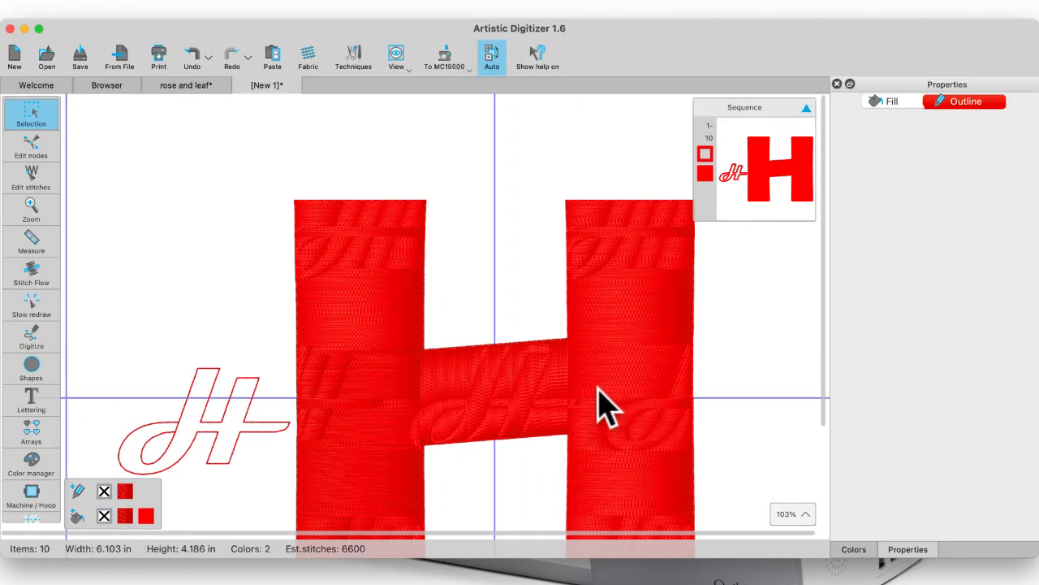
click(646, 420)
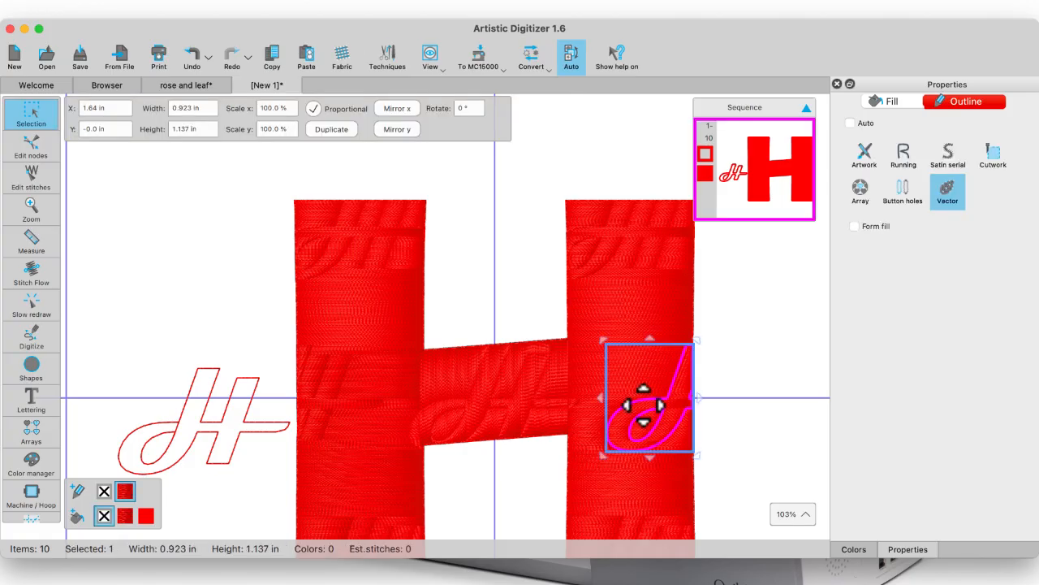
drag(642, 403, 727, 365)
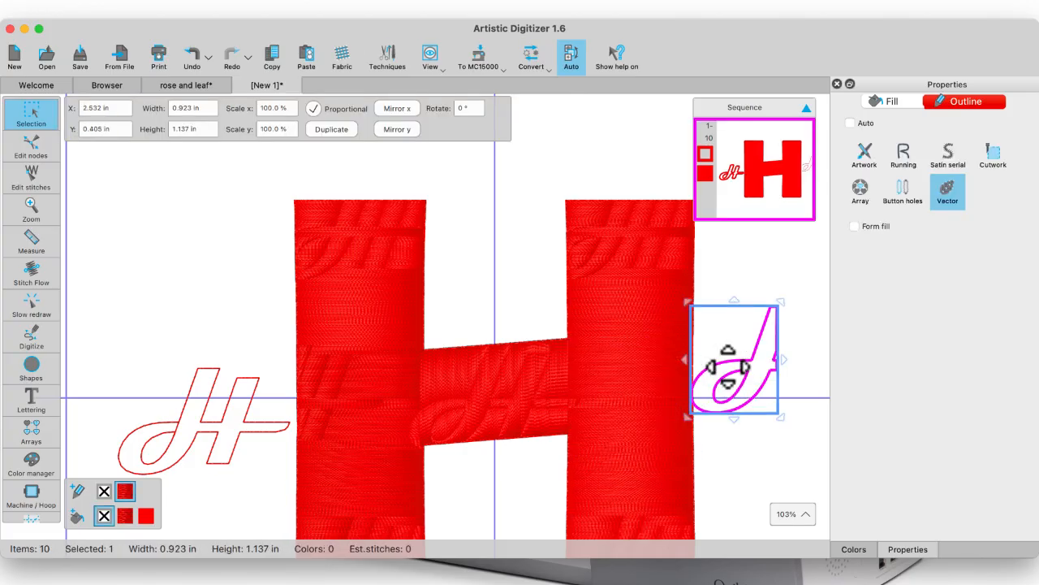
key(Delete)
click(529, 398)
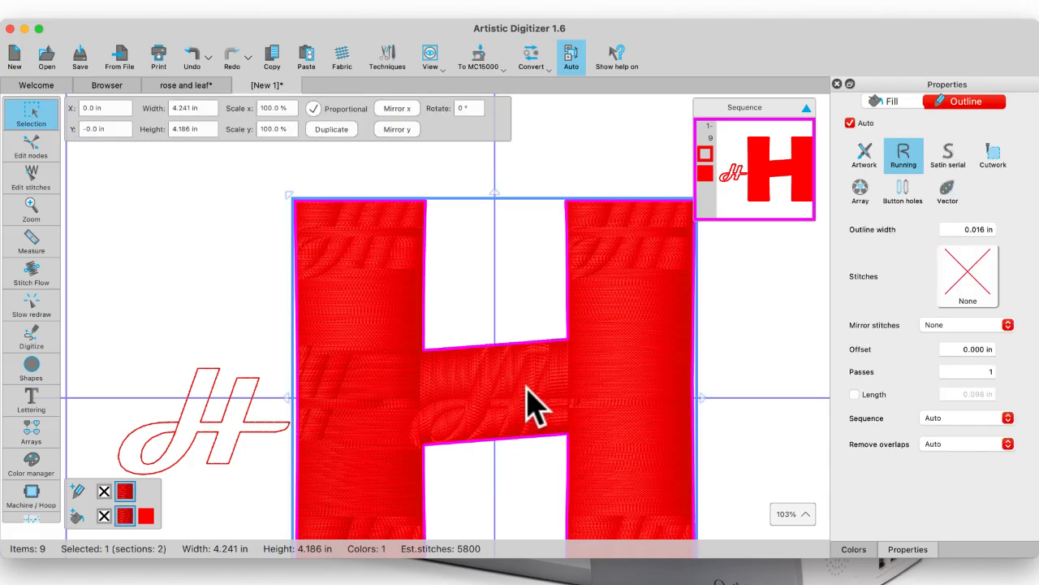
click(735, 357)
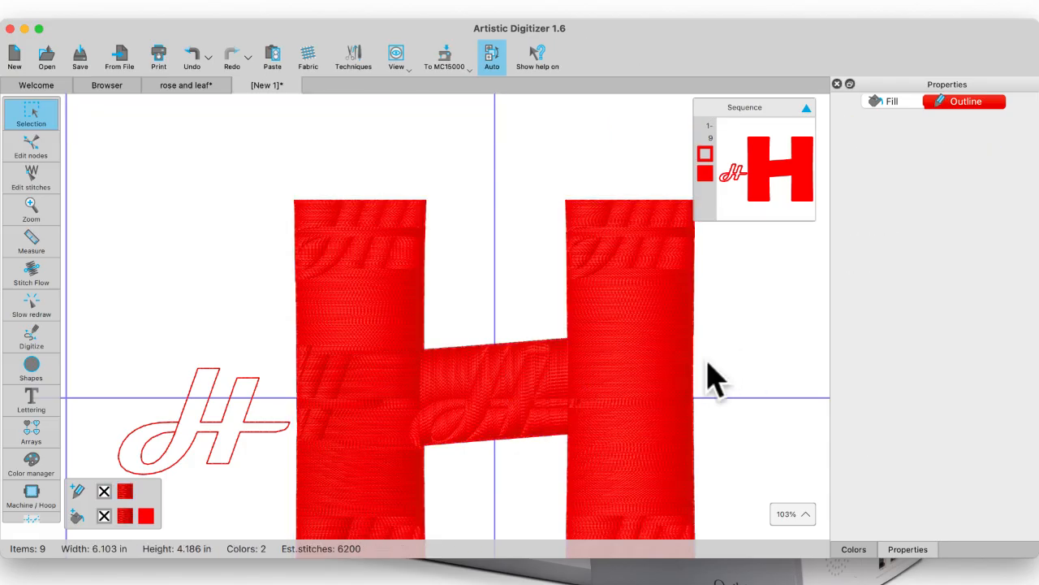
- Duplicate the script H vector outline on the crossbar of the large H
click(524, 398)
click(784, 372)
scroll(478, 420, right, 2)
scroll(479, 421, up, 1)
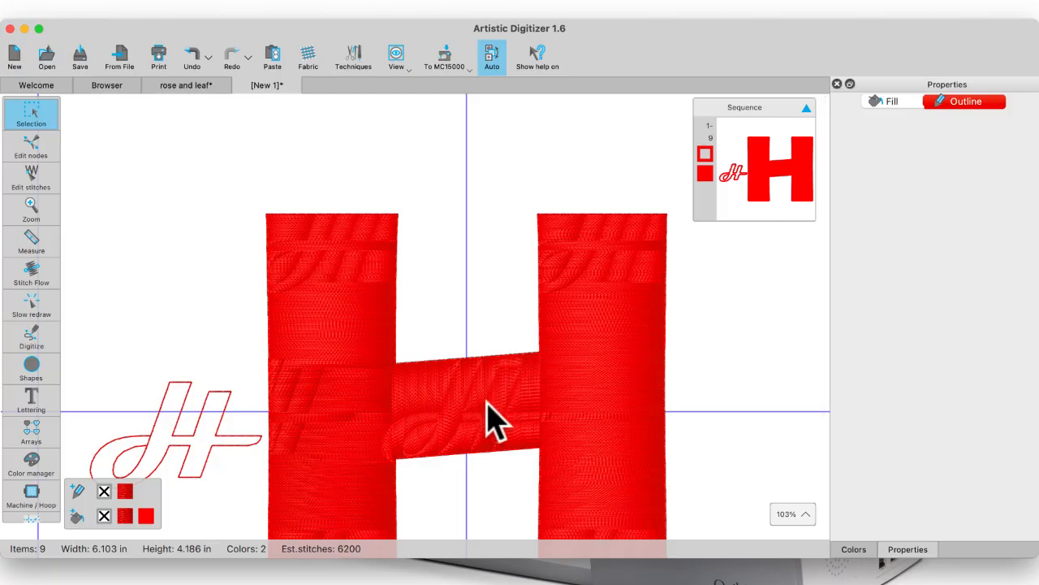
scroll(485, 421, up, 5)
click(441, 393)
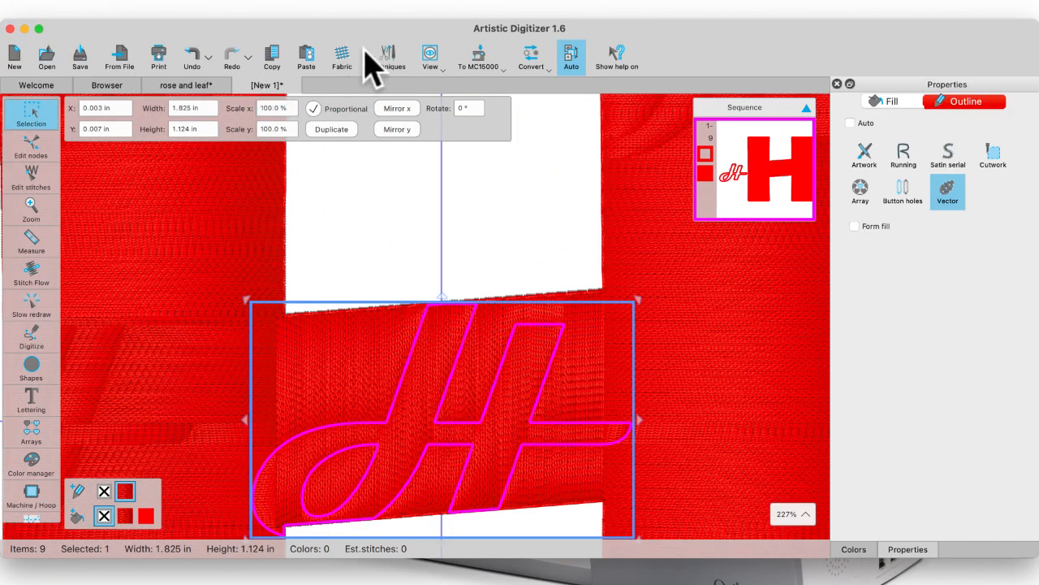
click(576, 52)
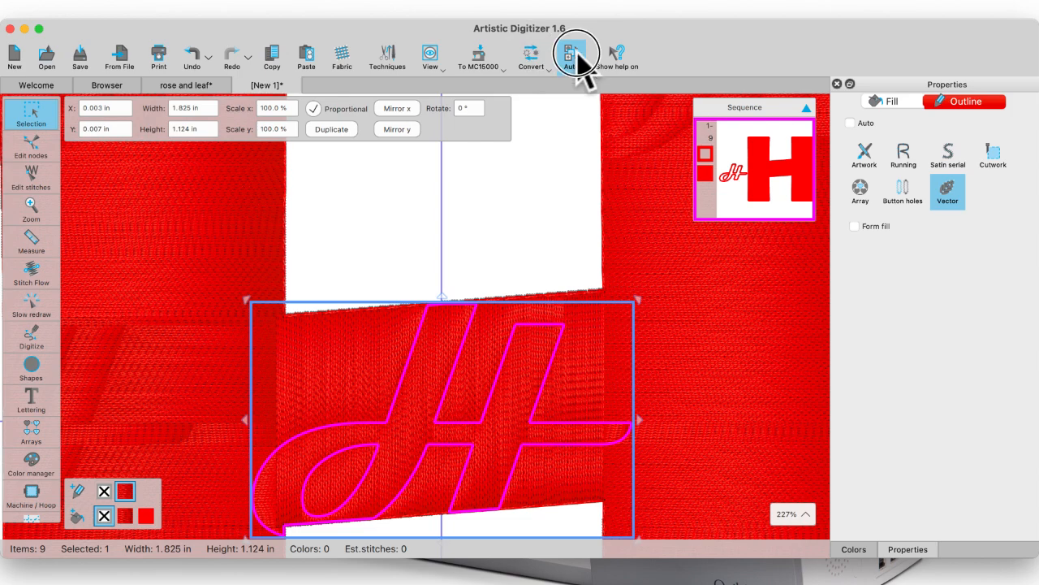
click(328, 133)
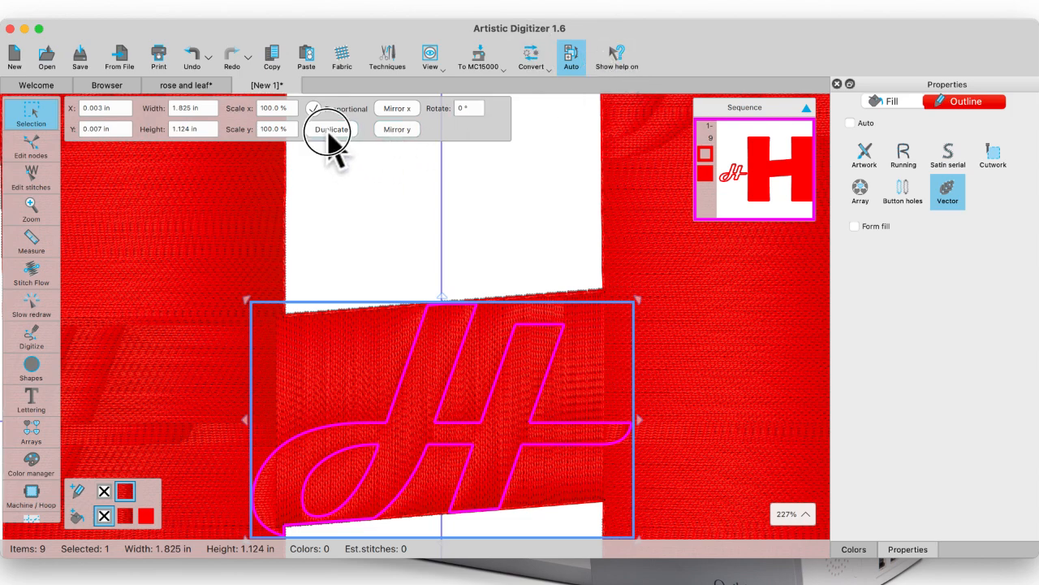
- Move one of the script H outlines from the crossbar to the right upright and scale it down to about 1.319 by 0.814 in
click(465, 373)
click(448, 361)
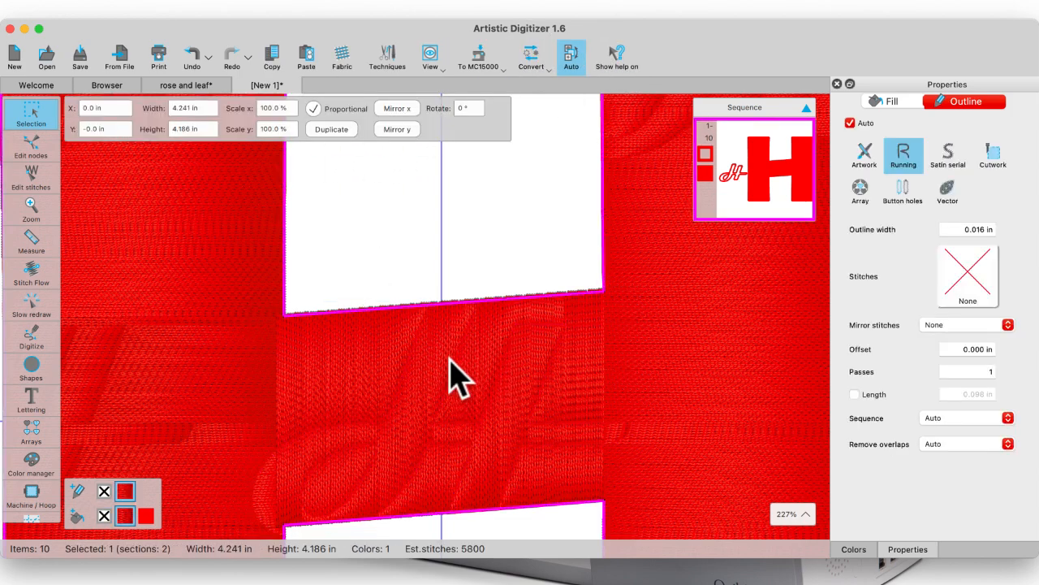
click(455, 365)
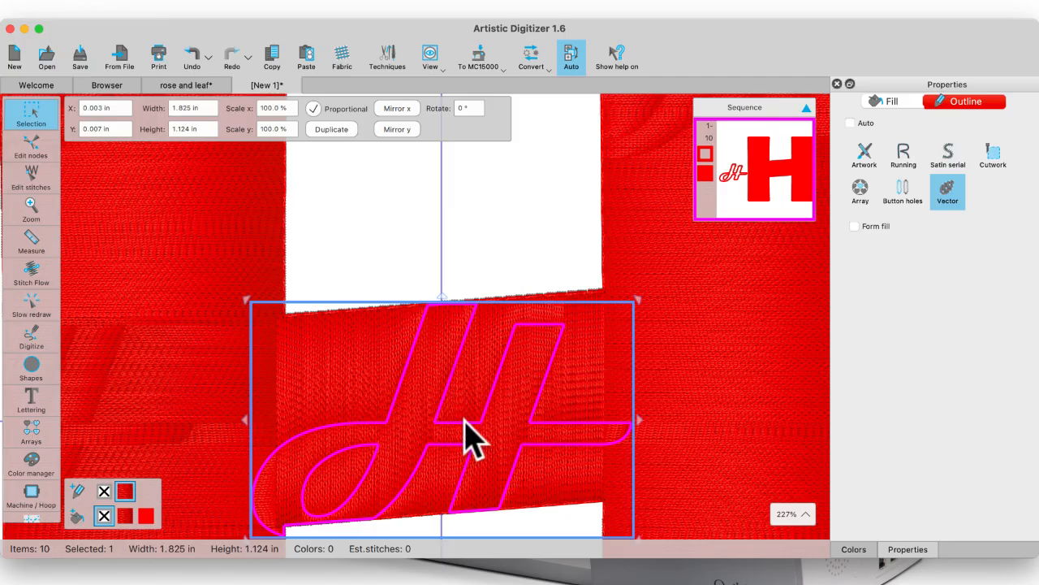
drag(626, 352, 882, 244)
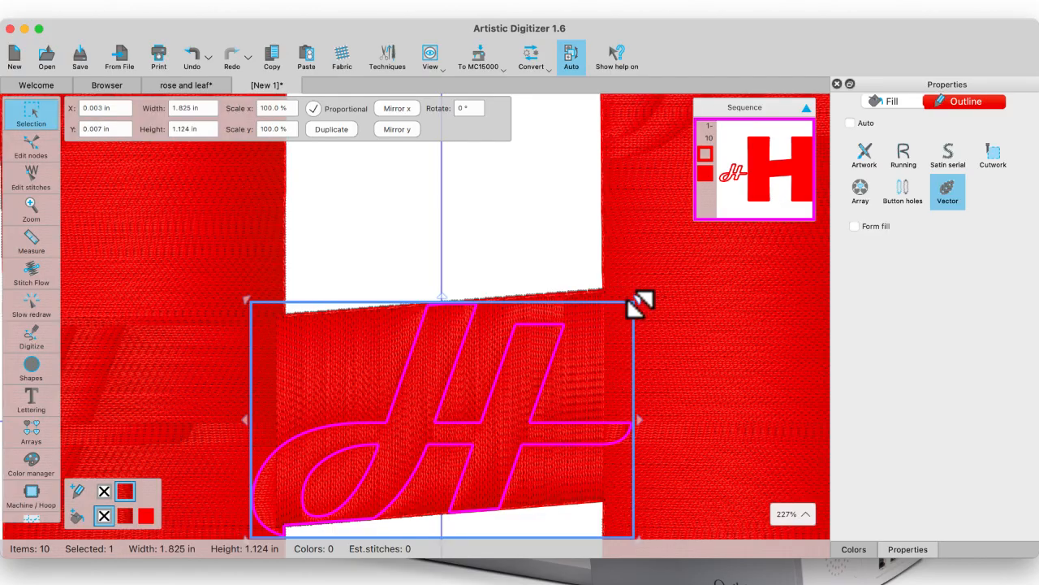
drag(638, 301, 769, 311)
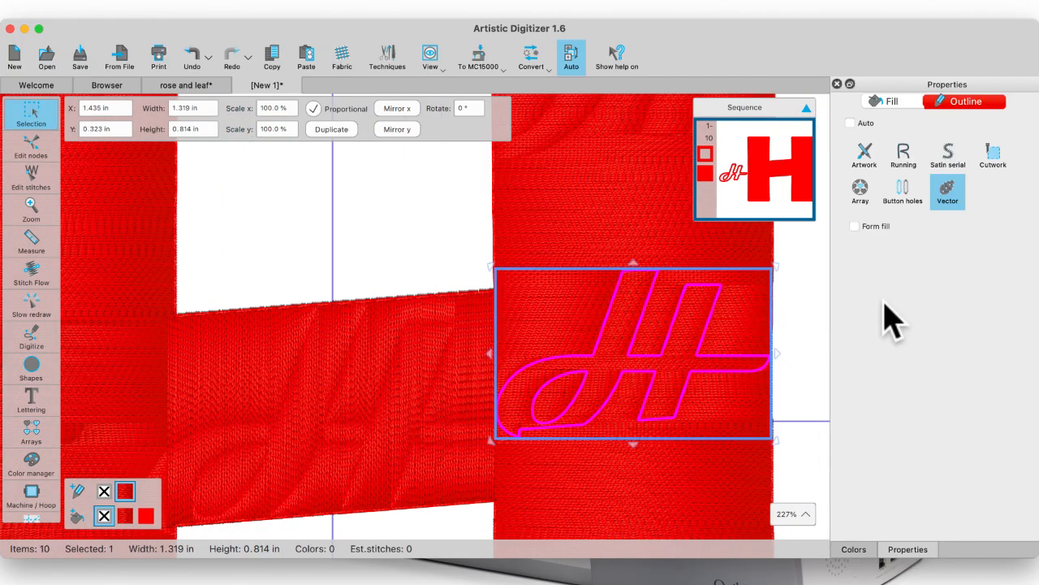
click(379, 233)
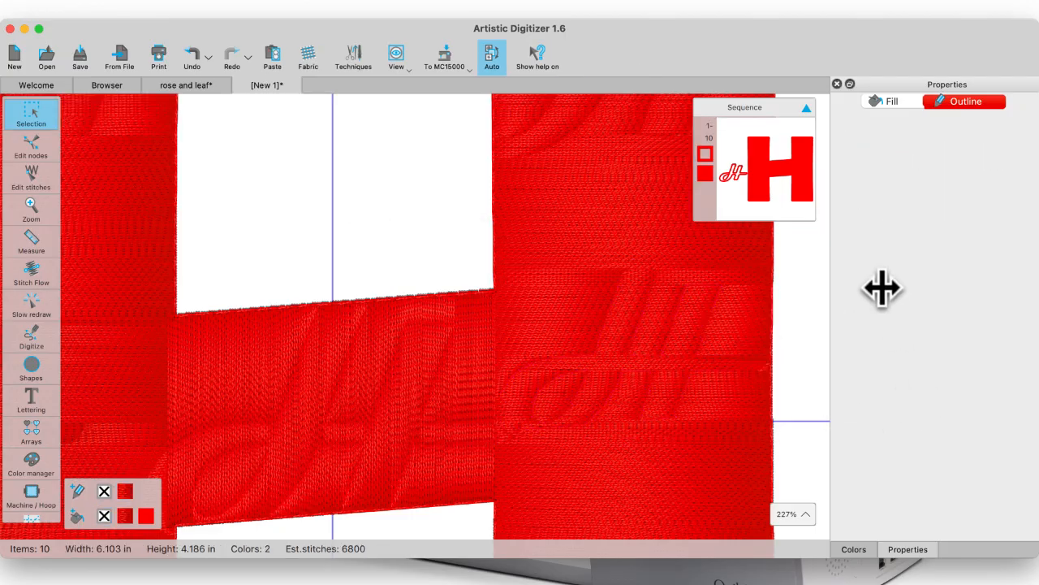
scroll(746, 440, down, 5)
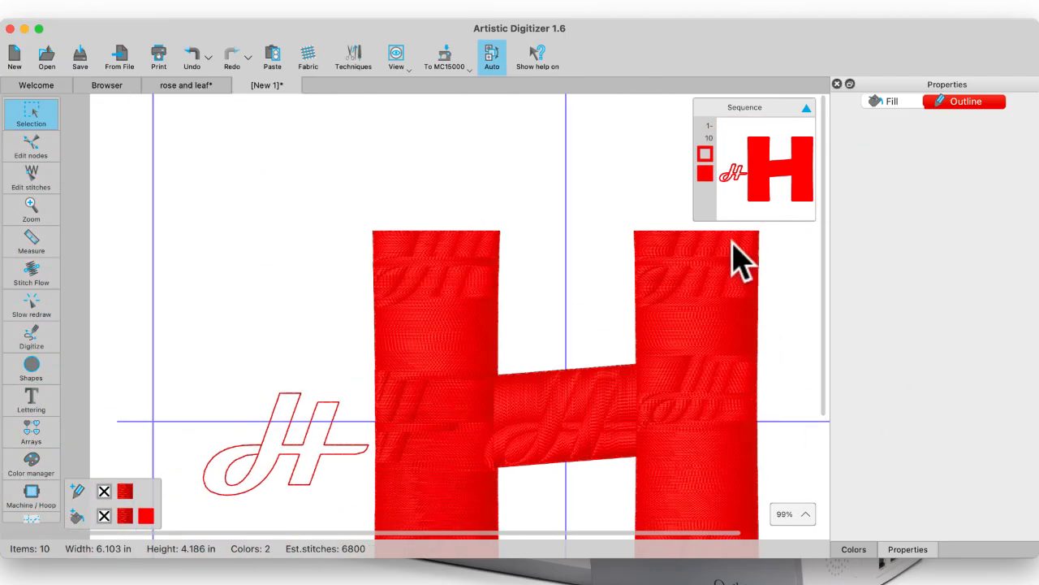
- Skew the script H outline on the middle of the right upright very slightly, and deselect it
click(708, 417)
click(707, 391)
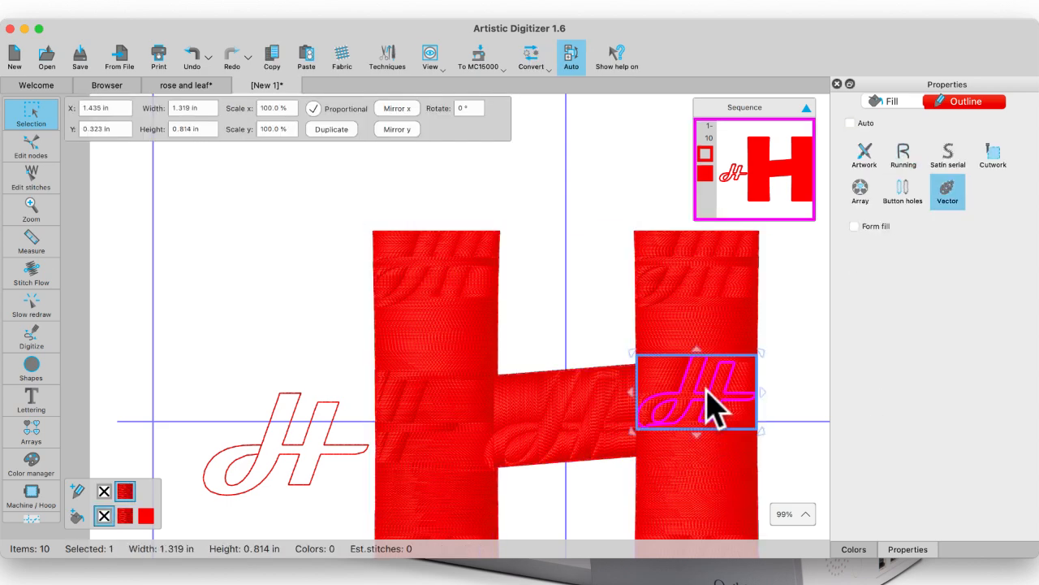
click(696, 350)
mouse_move(696, 349)
mouse_down()
mouse_move(709, 349)
mouse_move(695, 349)
mouse_up()
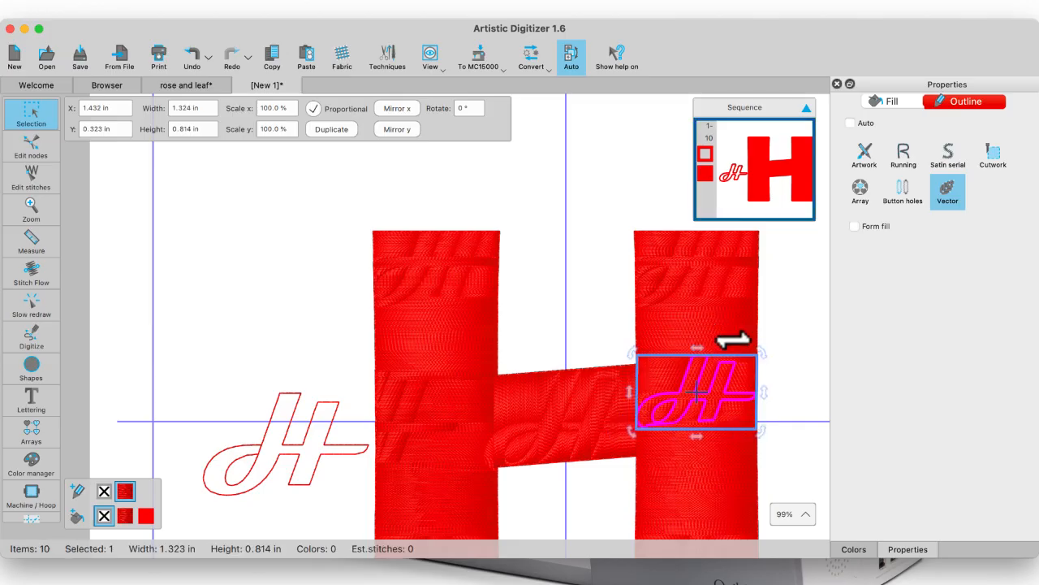
click(776, 345)
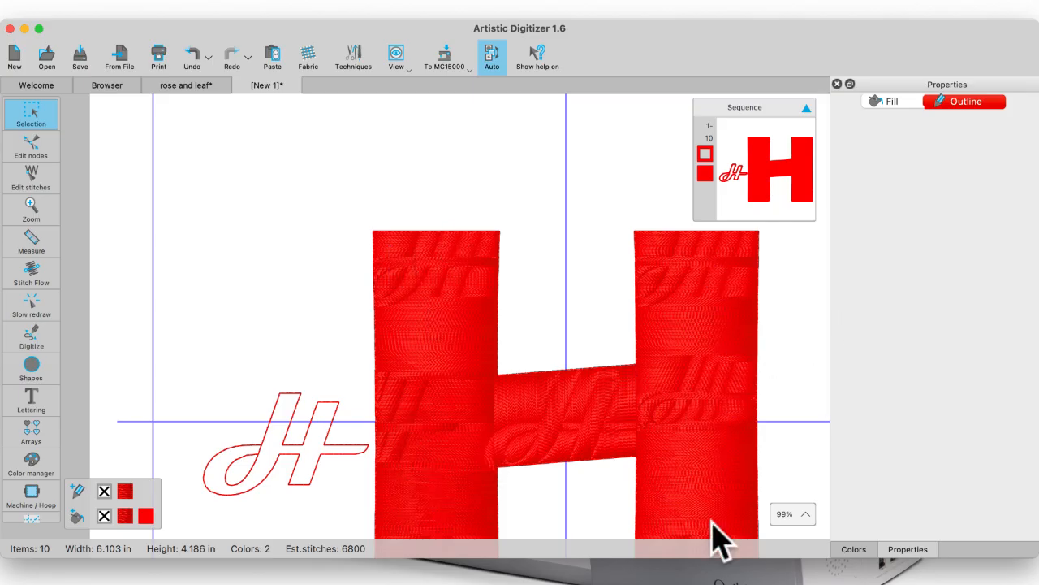
scroll(773, 410, down, 3)
scroll(753, 400, down, 2)
scroll(753, 399, right, 5)
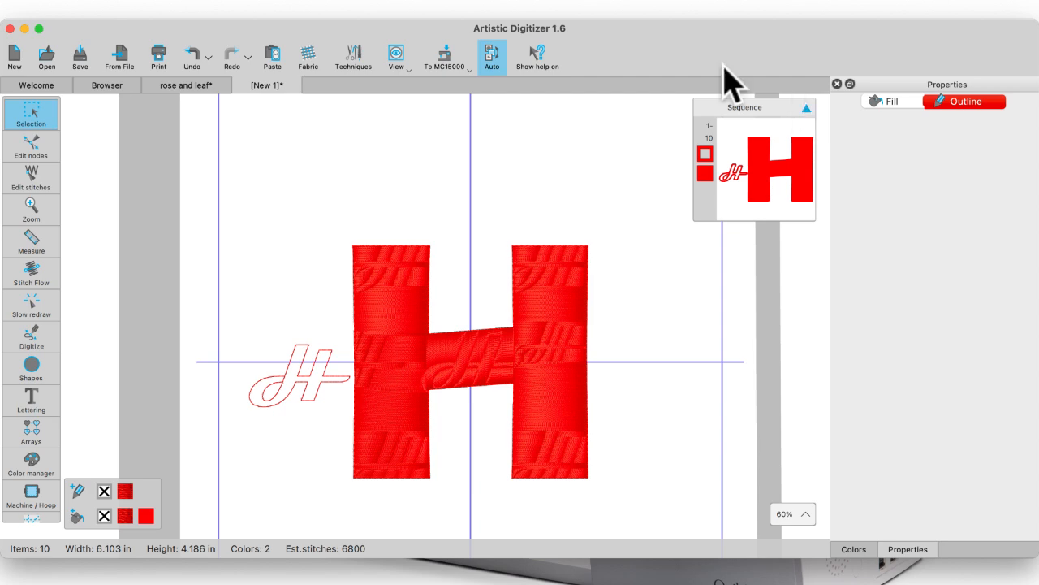
- Open designer H.Draw from the Create 13 folder and examine the small H pattern embossed in its large H up close
click(116, 86)
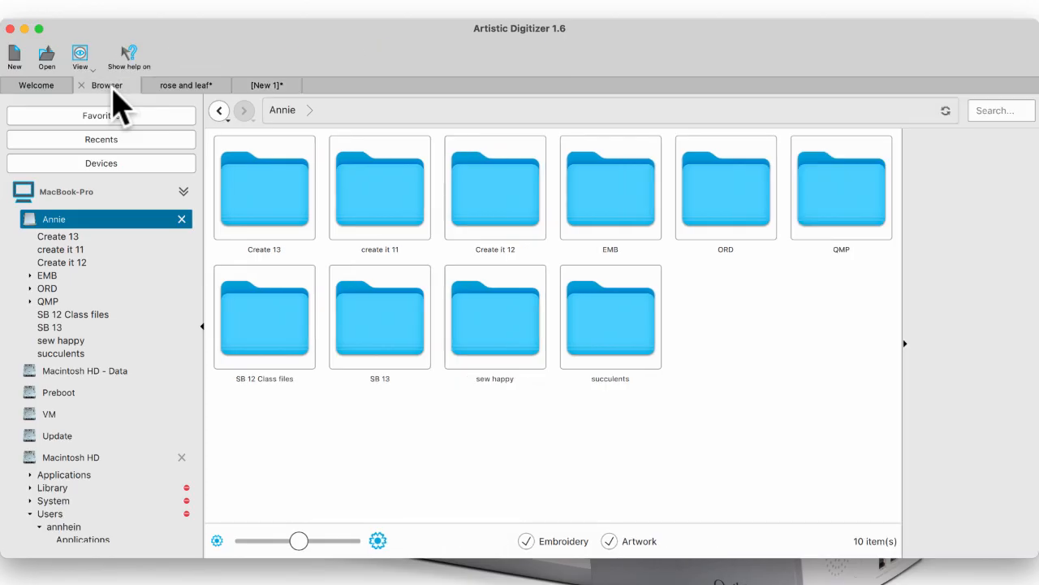
double_click(284, 199)
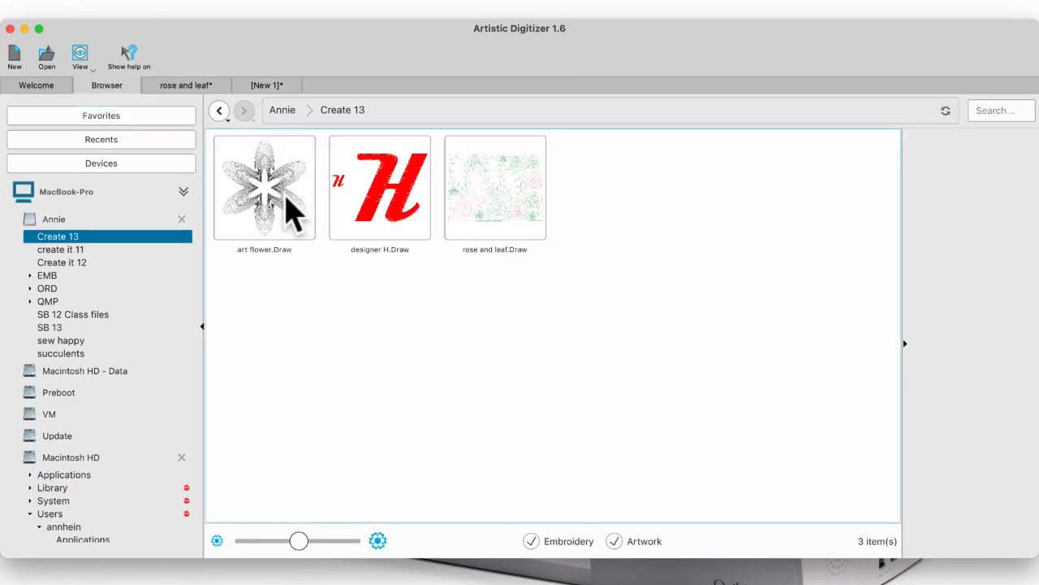
double_click(390, 204)
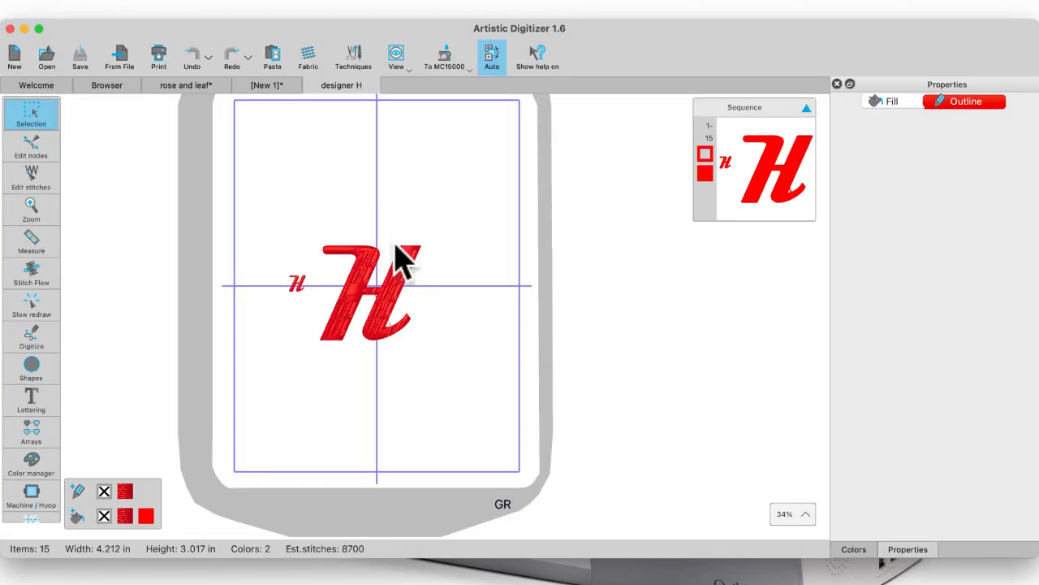
click(392, 268)
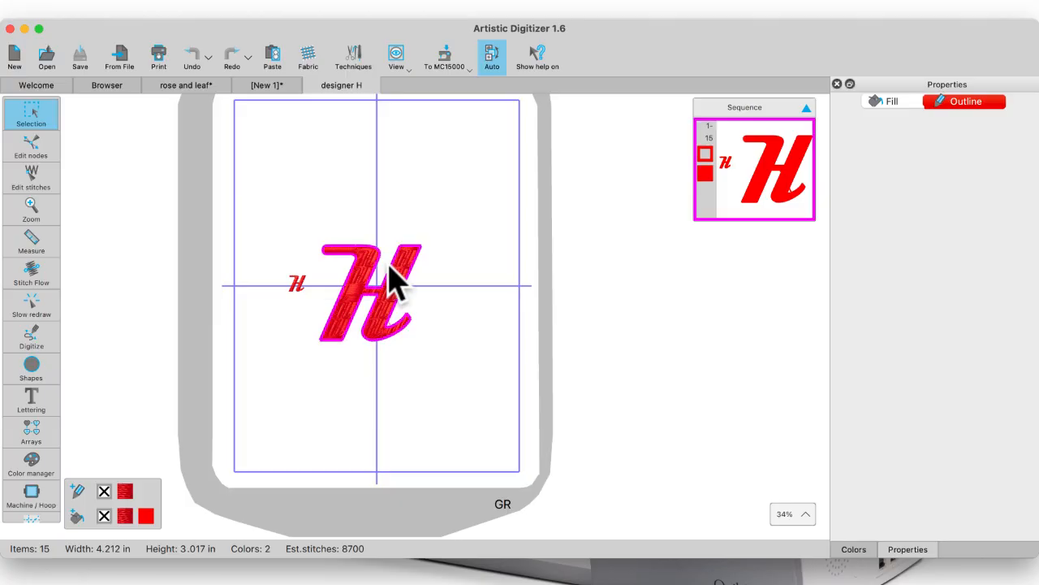
scroll(392, 280, up, 4)
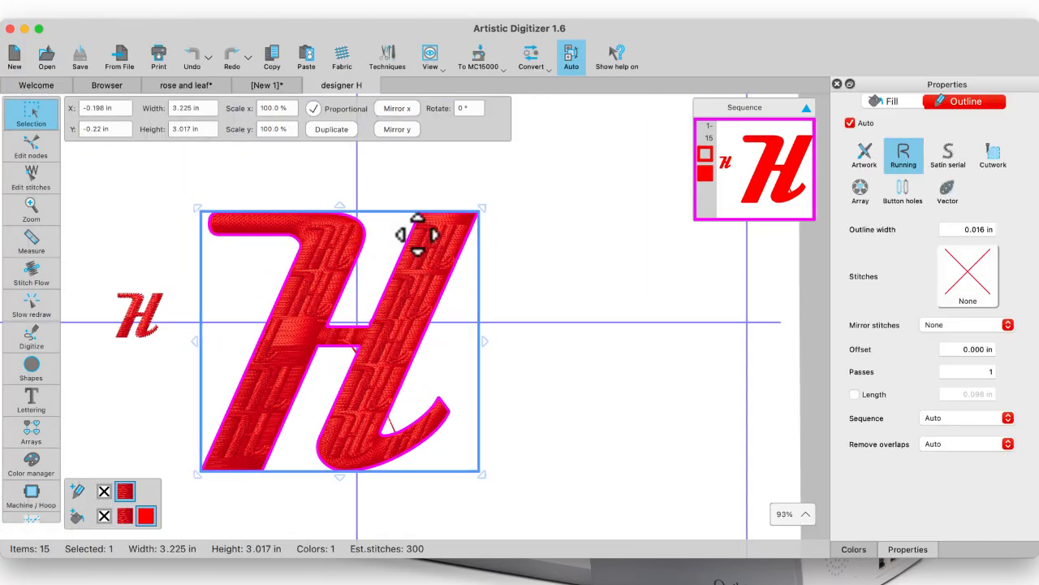
scroll(396, 279, up, 1)
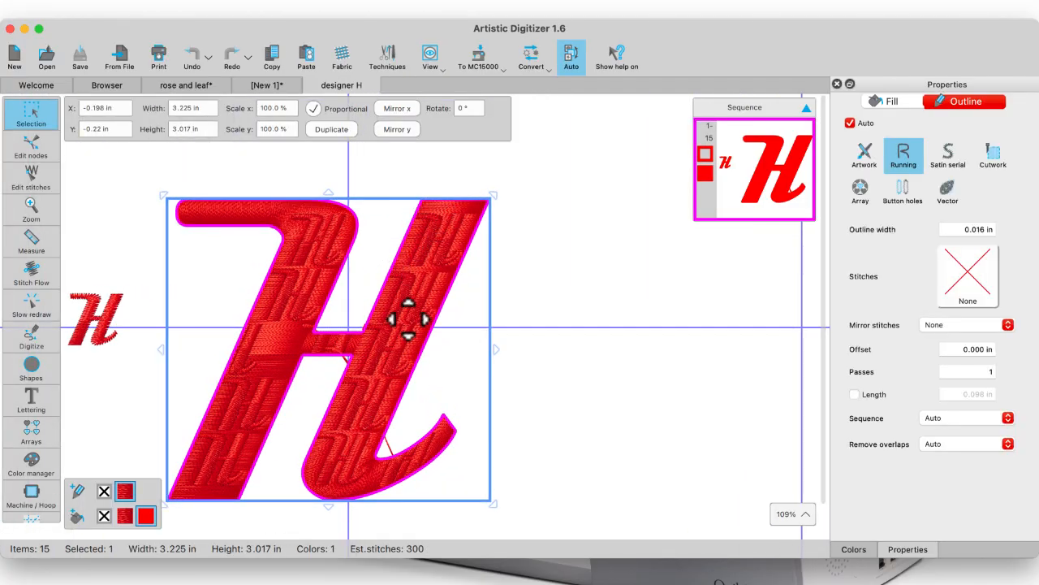
scroll(406, 343, up, 5)
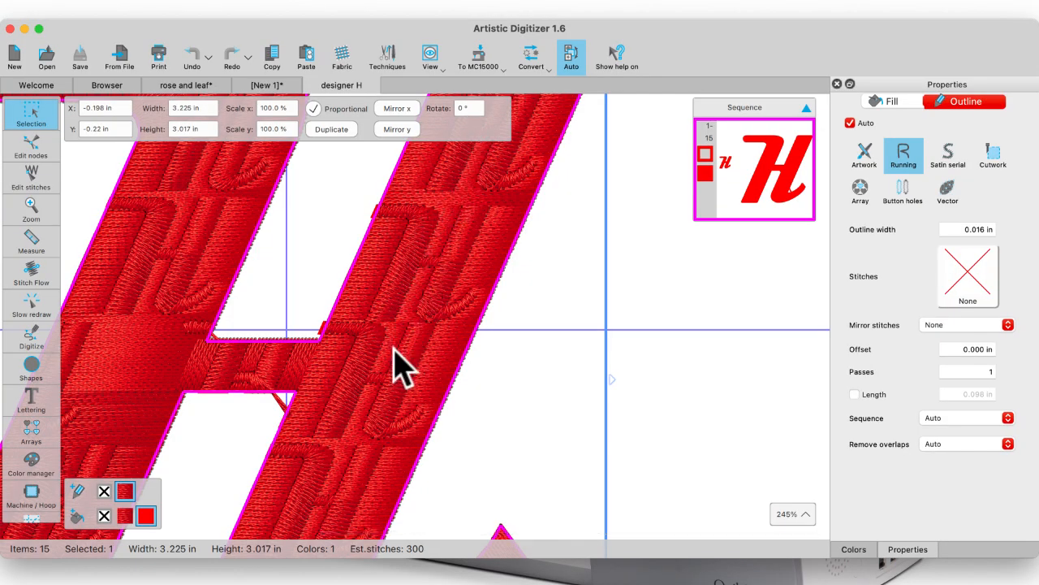
scroll(398, 366, down, 3)
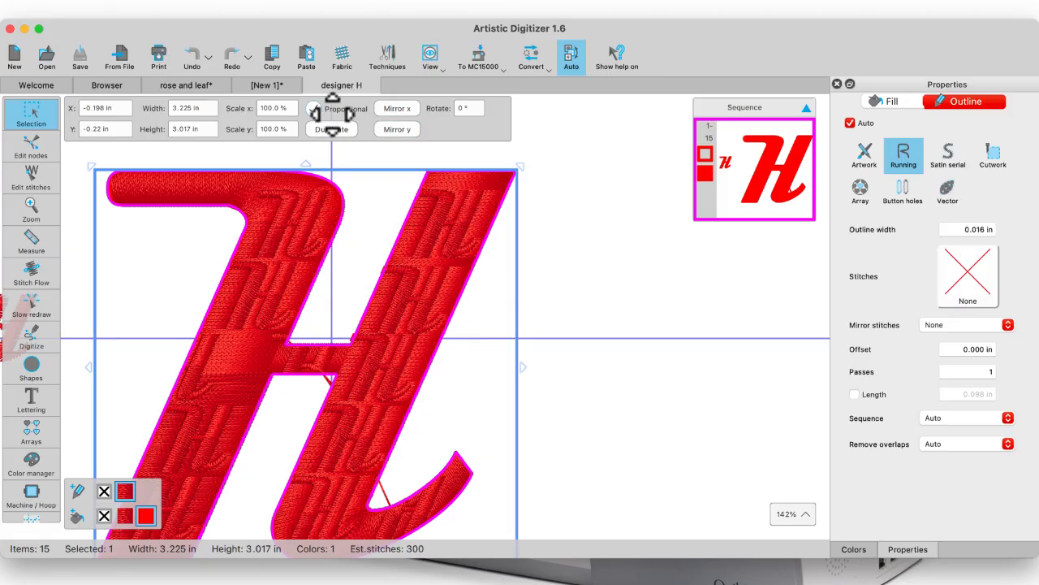
- Return to the unsaved H design and enable Form fill for the script H outline on the middle of the right upright
click(282, 86)
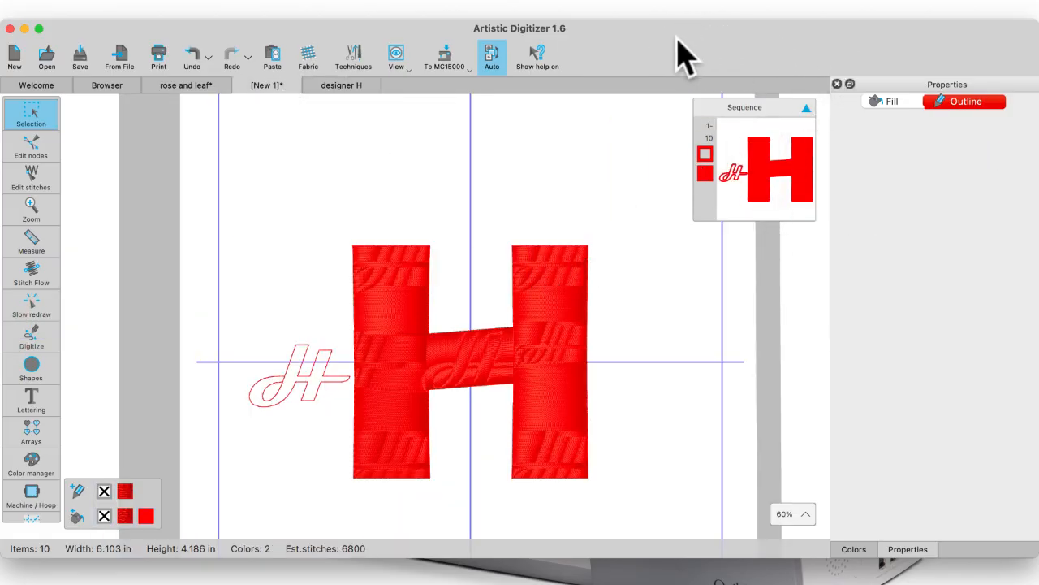
click(573, 320)
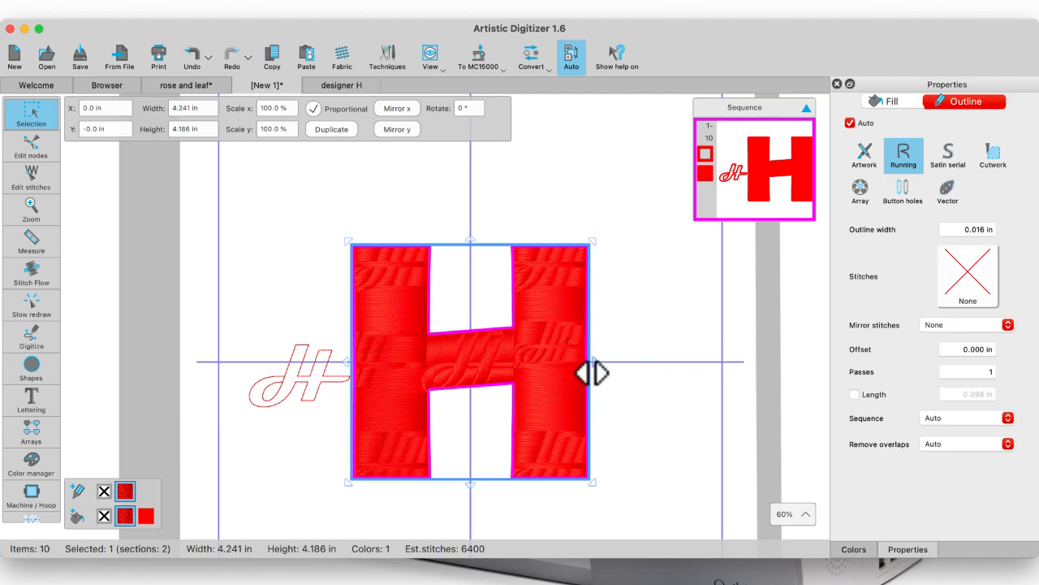
click(568, 359)
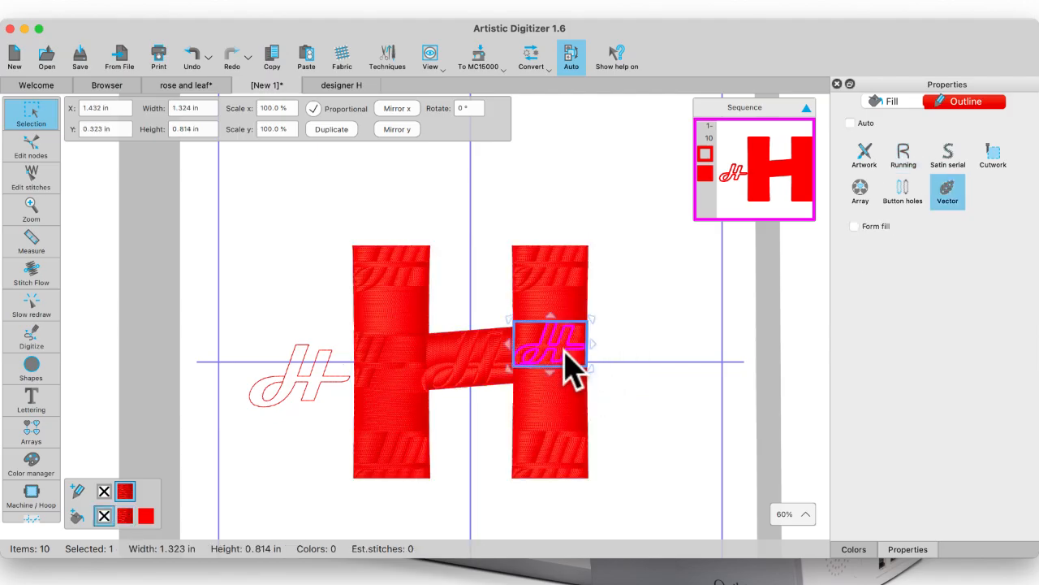
click(853, 228)
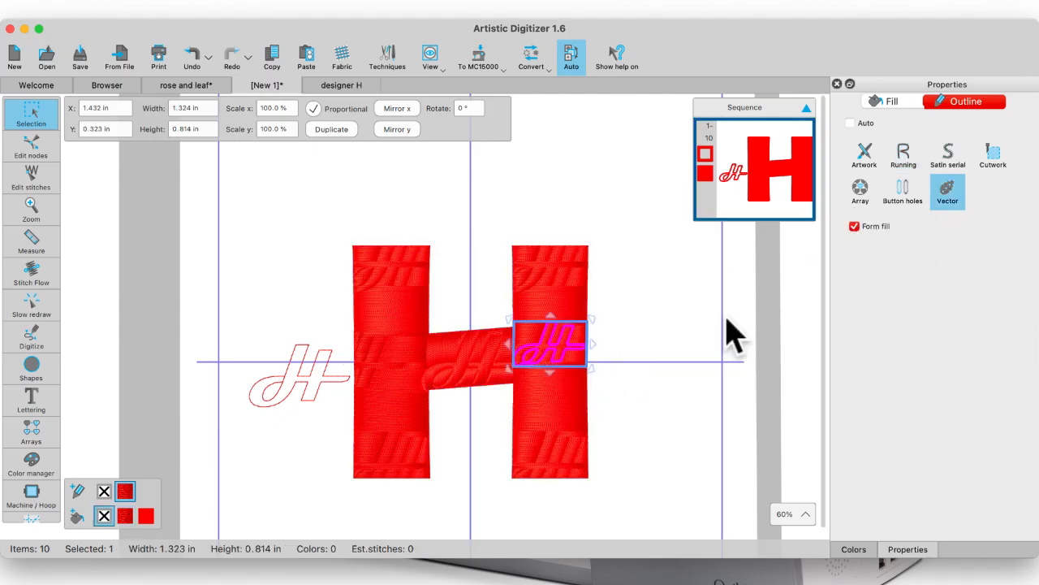
click(715, 349)
scroll(615, 372, up, 5)
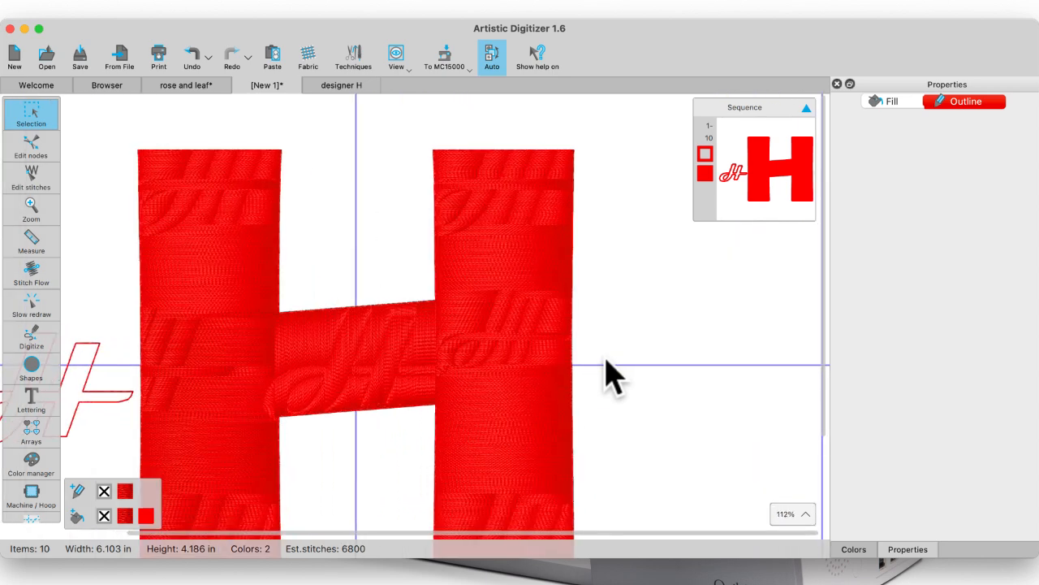
scroll(656, 317, down, 5)
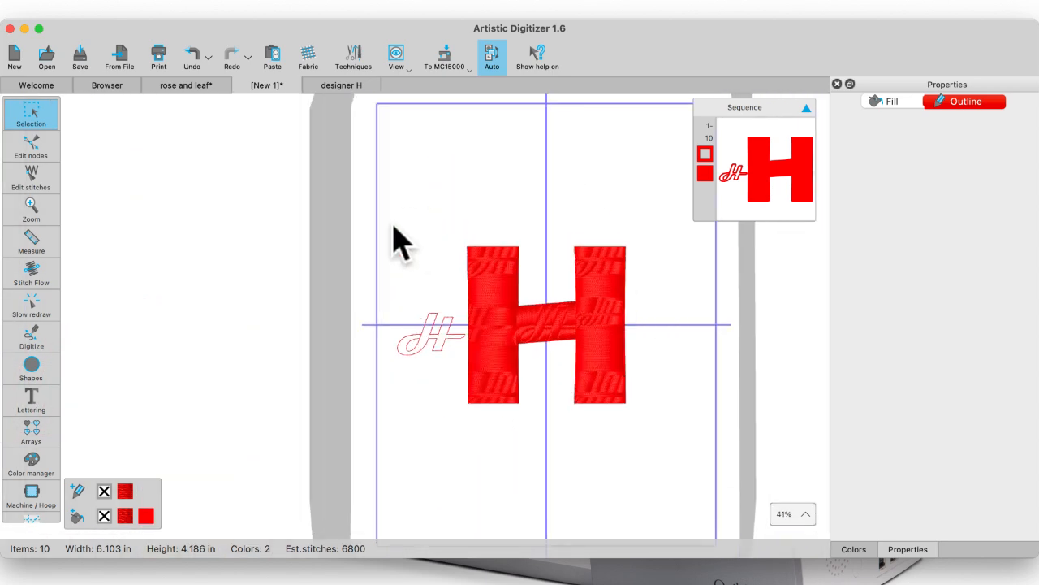
- Open art flower.Draw from the Create 13 folder and examine its nested petal outlines
click(114, 101)
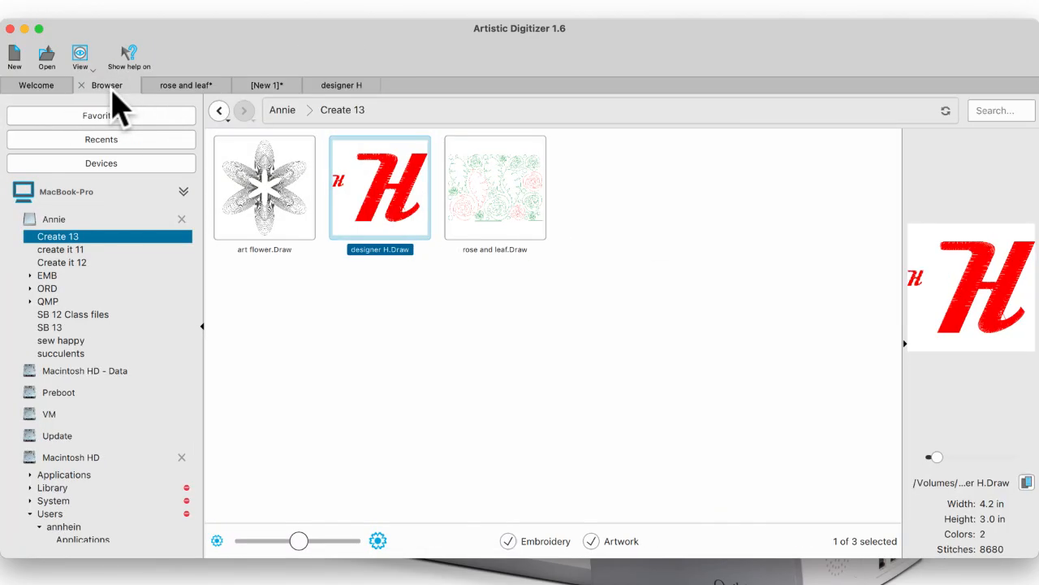
double_click(266, 183)
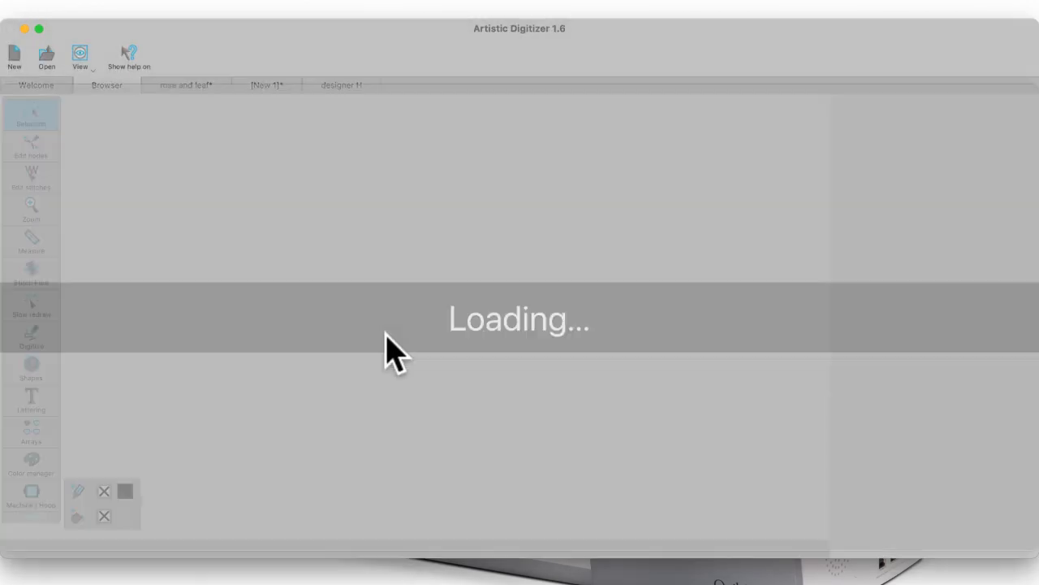
scroll(403, 353, up, 5)
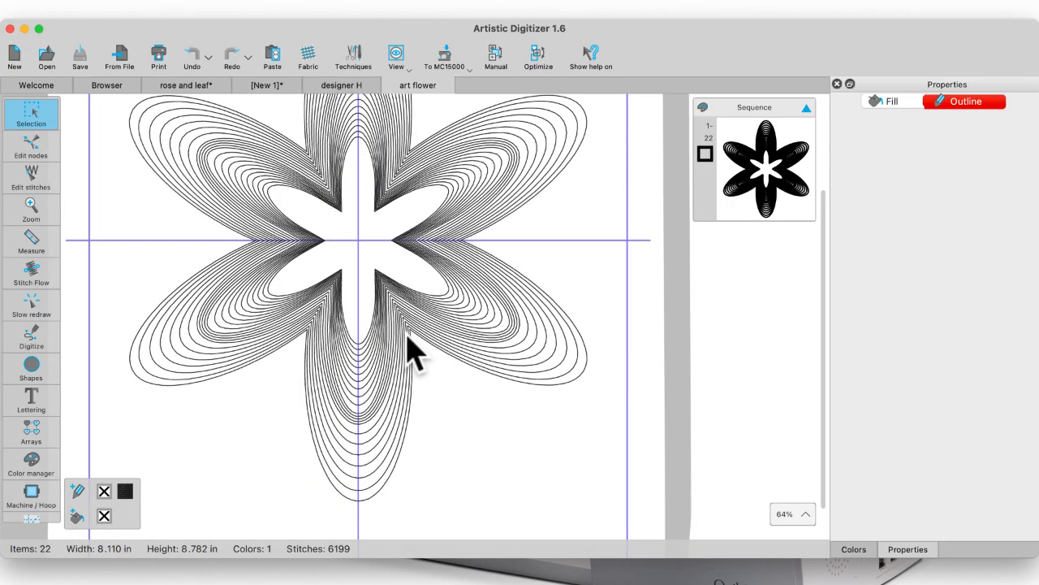
scroll(407, 334, up, 2)
scroll(408, 335, right, 2)
scroll(410, 350, up, 1)
scroll(410, 350, right, 1)
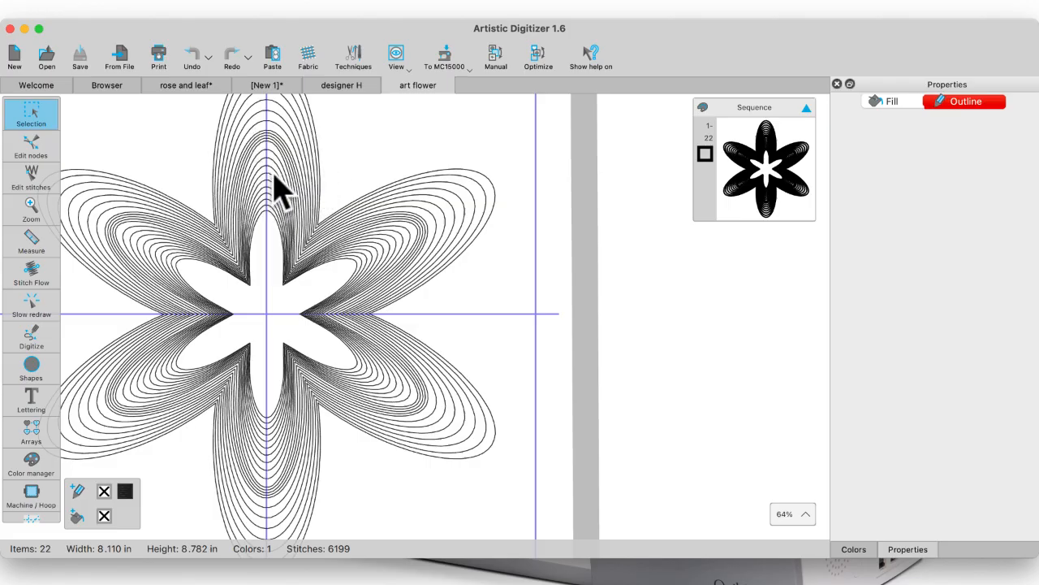
scroll(282, 155, up, 3)
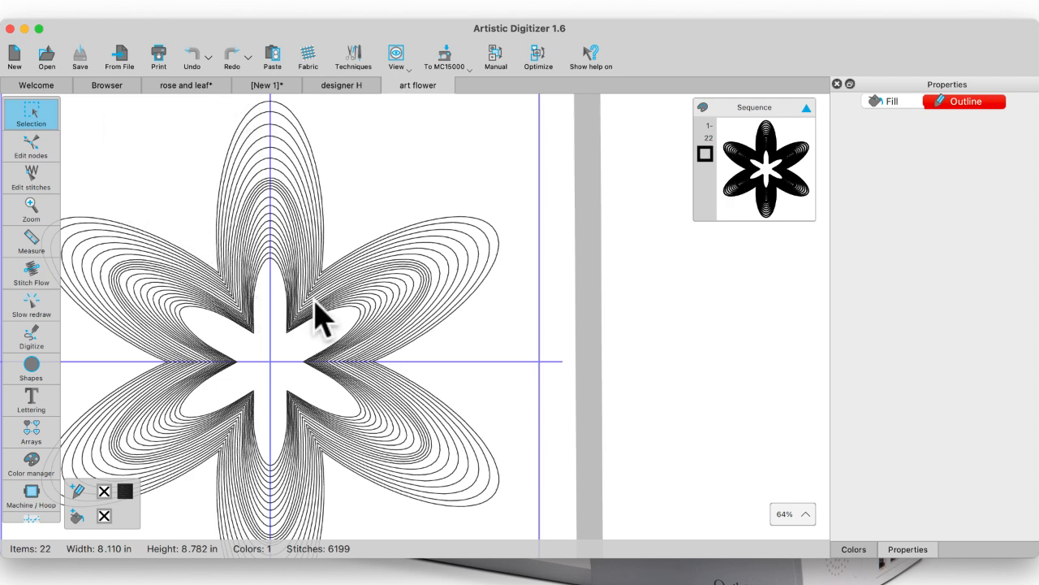
scroll(313, 307, down, 5)
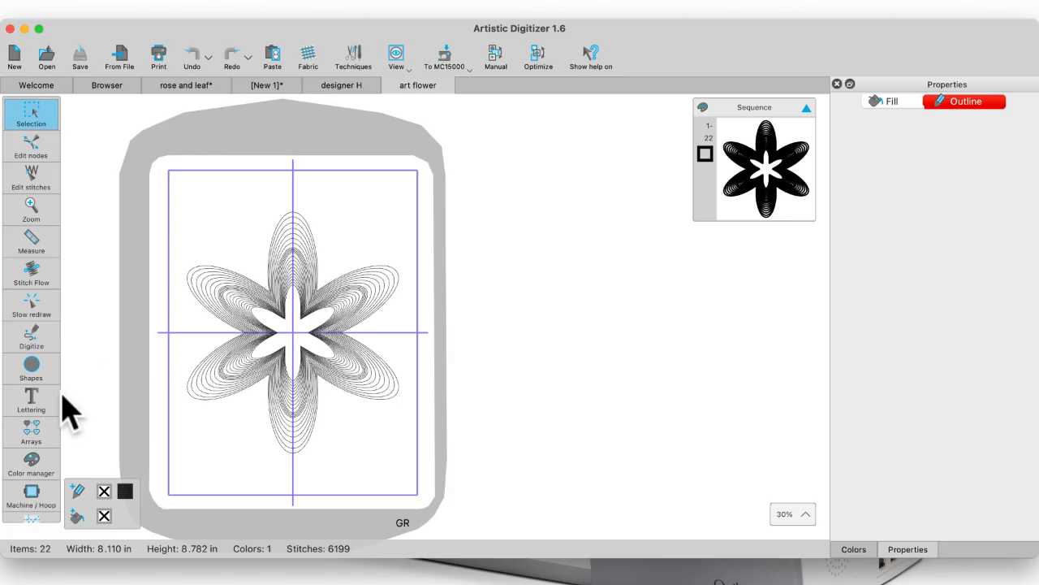
- Draw a tall, narrow ellipse about 2.1 in wide and 5.7 in high in the empty area beside the hoop
click(33, 377)
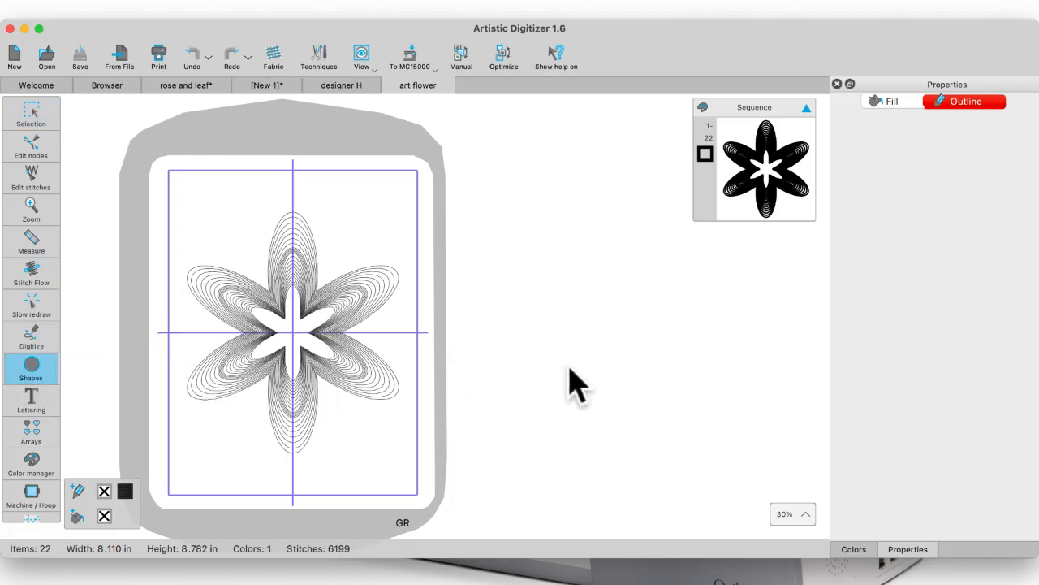
scroll(568, 382, right, 10)
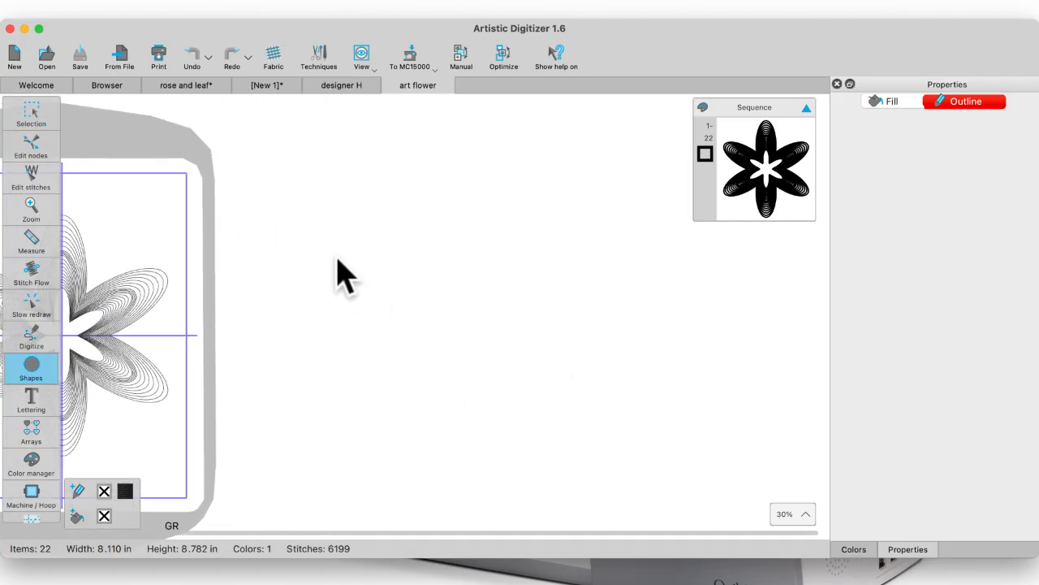
drag(355, 234, 418, 390)
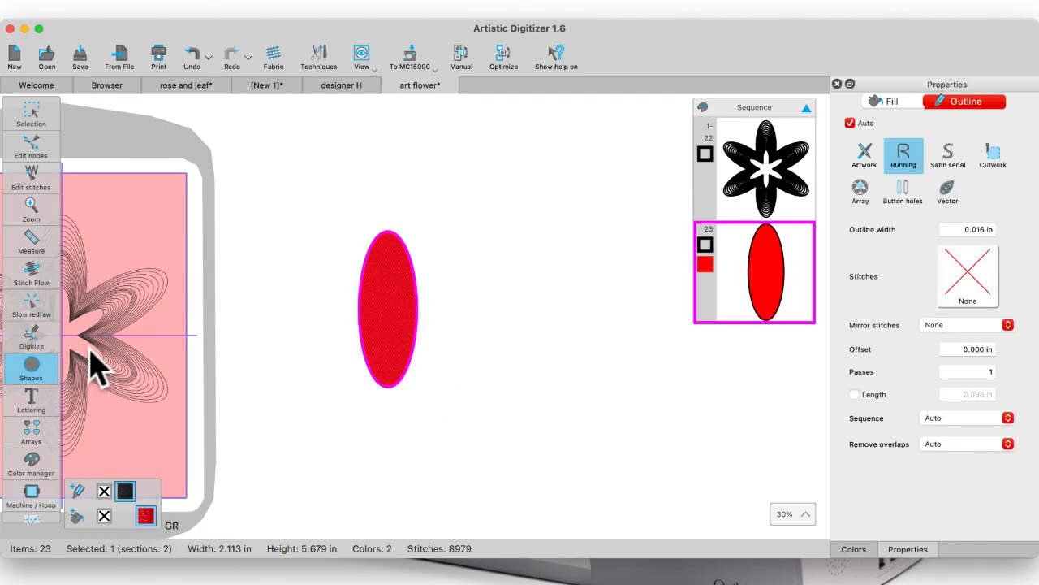
- Create a circular array of seven ellipse copies at 52° steps, shrinking its radius until the petals meet in a flower
mouse_move(29, 443)
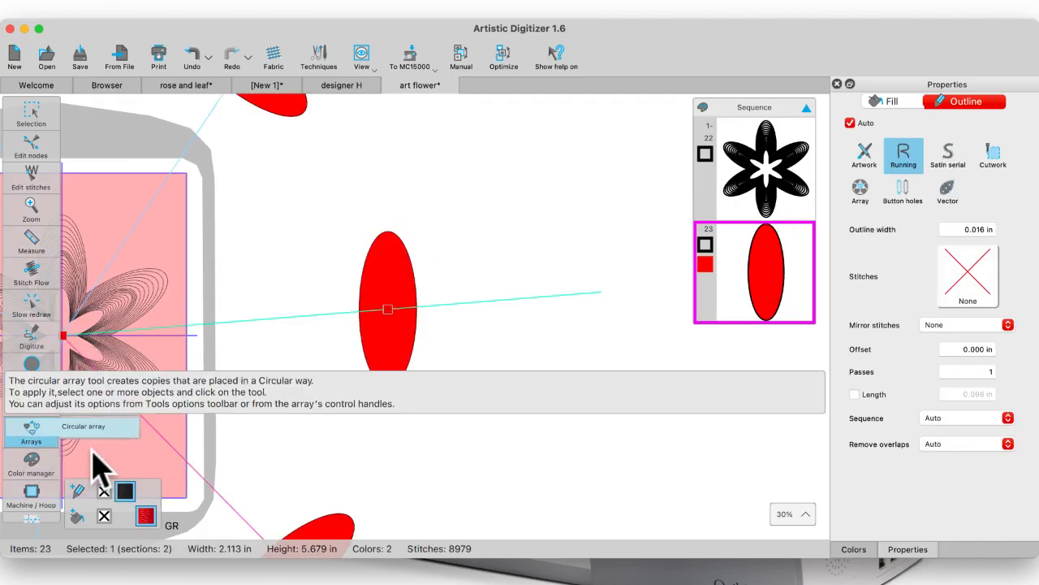
click(95, 449)
drag(63, 333, 492, 342)
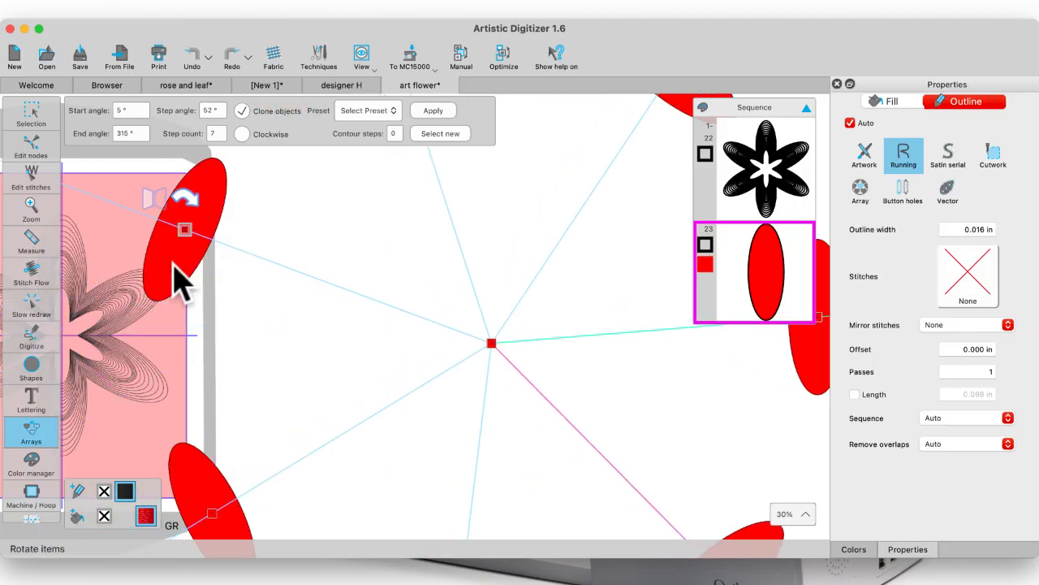
scroll(278, 258, down, 2)
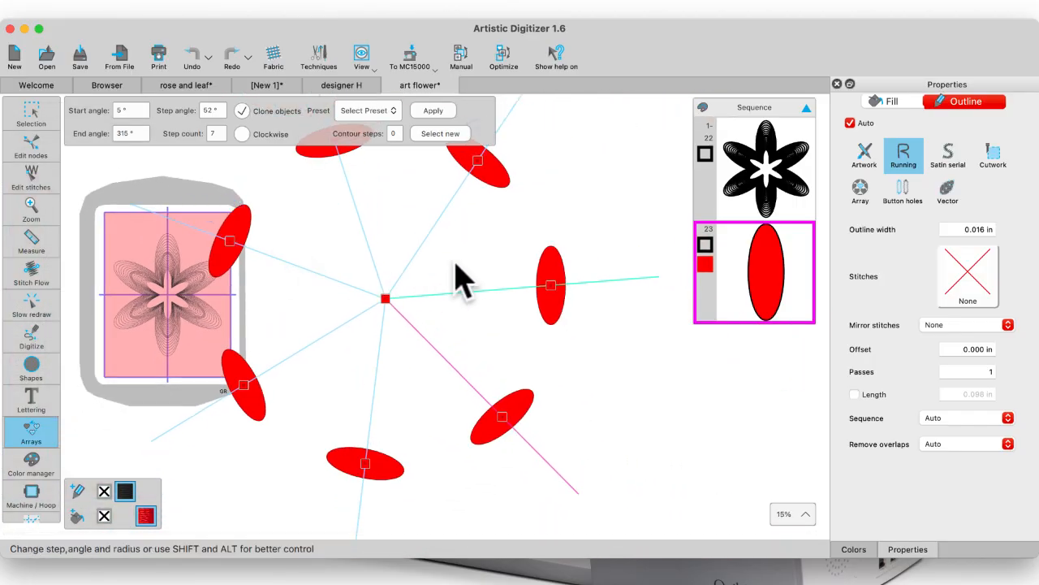
drag(564, 297, 388, 276)
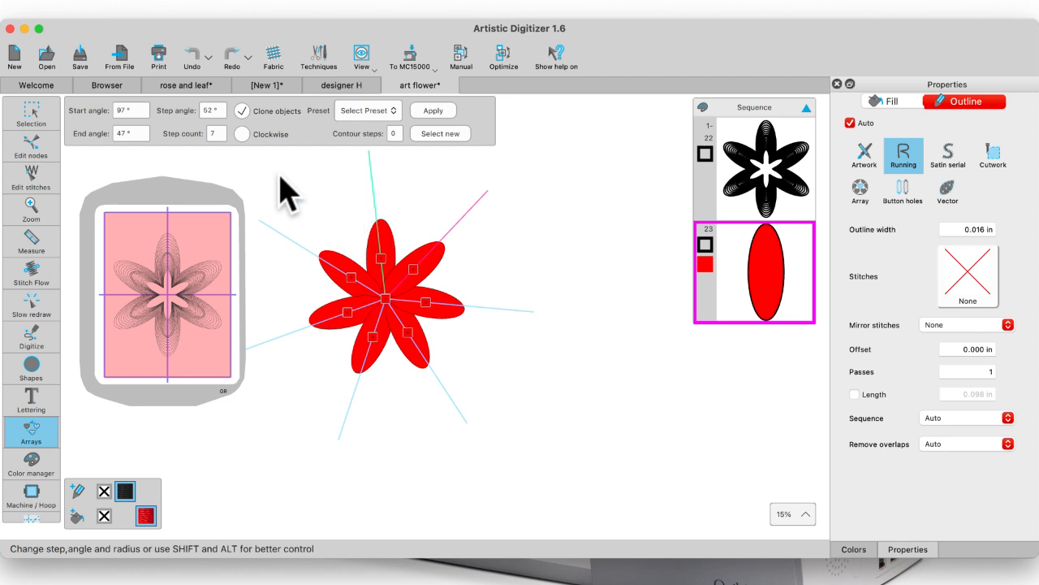
click(216, 133)
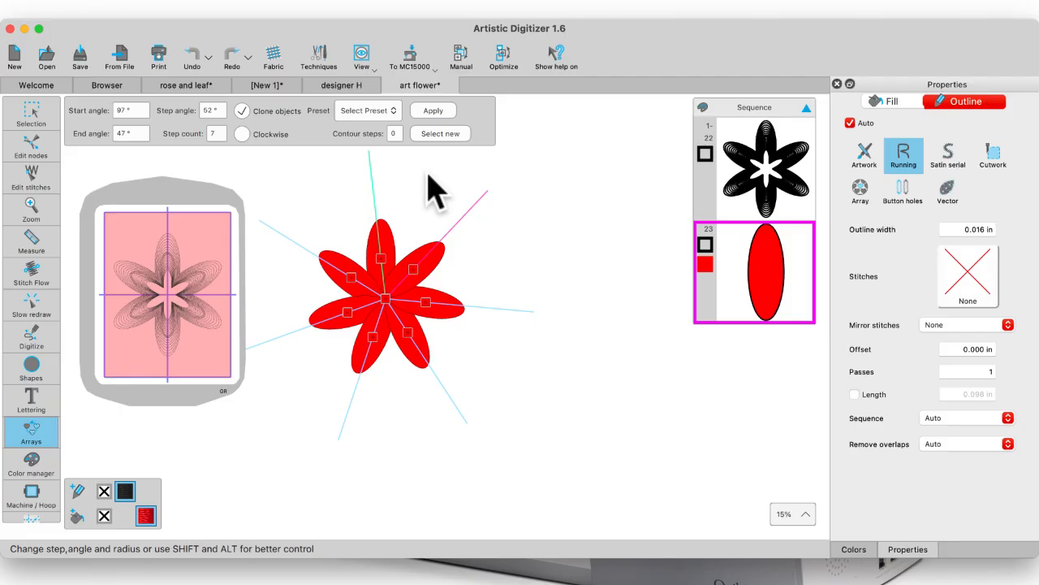
click(433, 111)
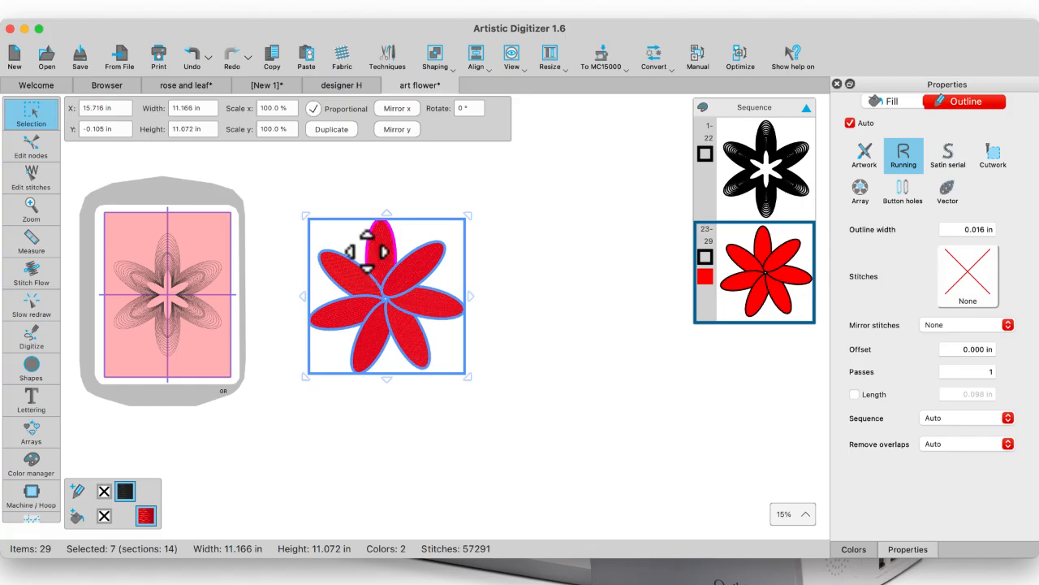
- Try welding the seven petals into one shape, inspect the flower's centre, and undo the weld
click(436, 68)
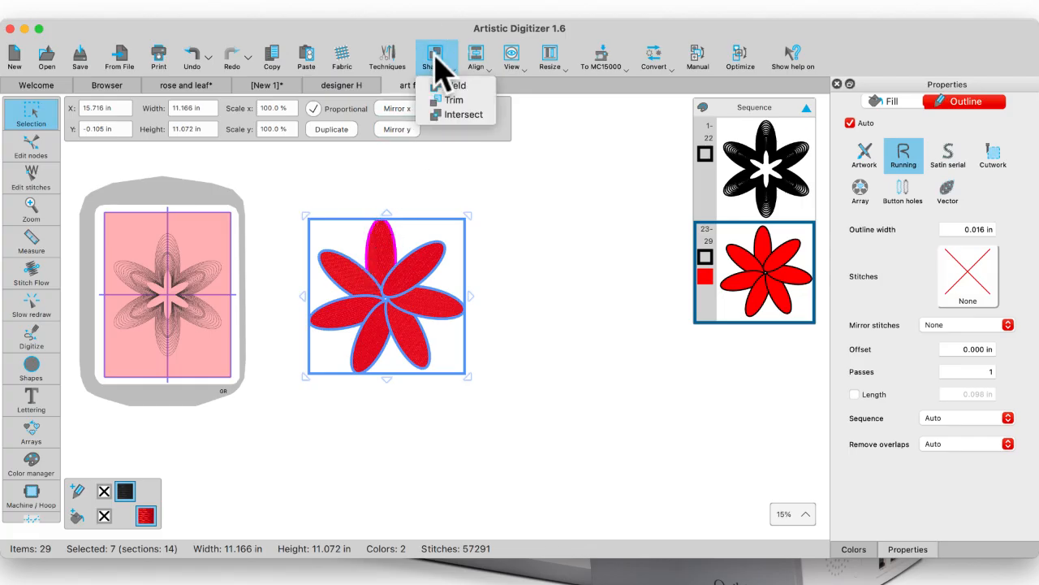
click(445, 87)
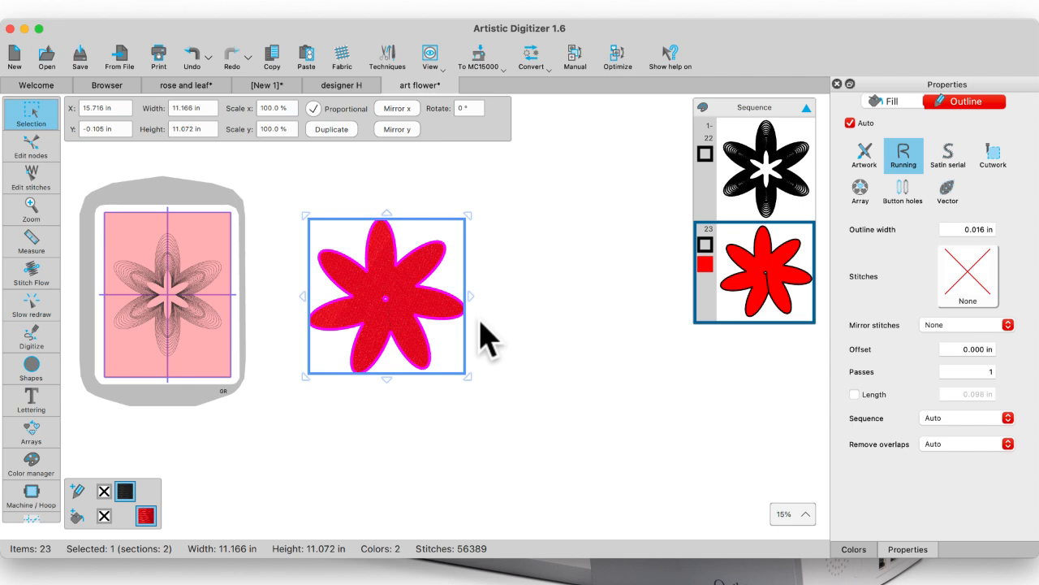
scroll(406, 318, up, 5)
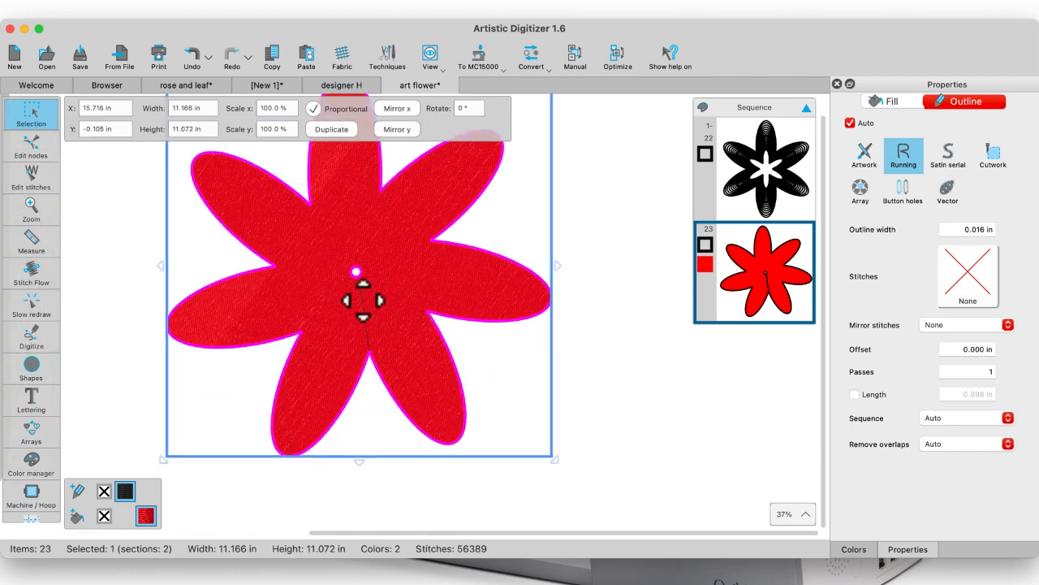
click(197, 58)
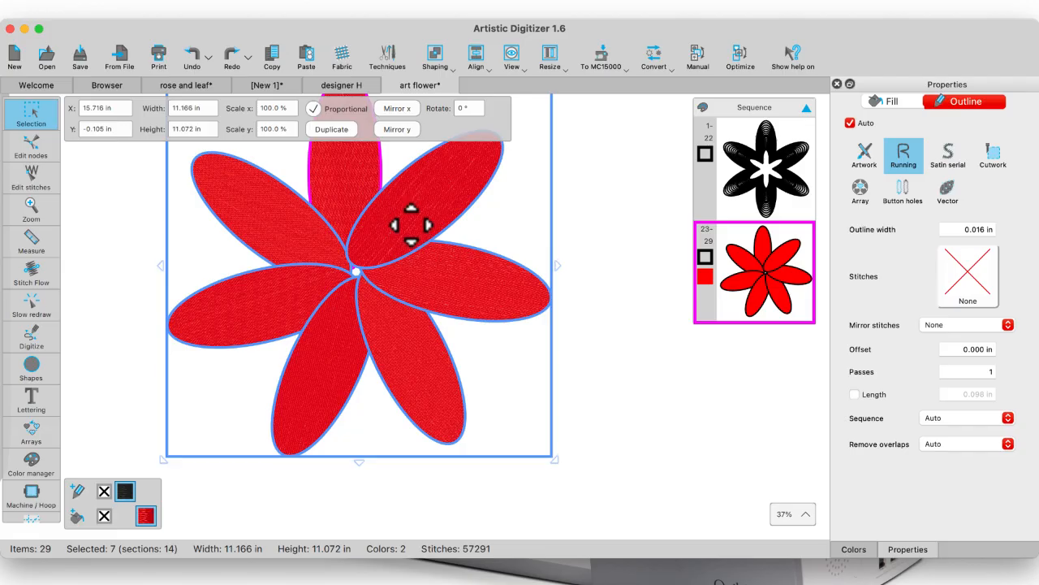
- Shift the petals slightly and draw an ellipse about 2.0 by 1.2 in over the hole at the flower's centre
mouse_move(406, 225)
mouse_down()
mouse_move(394, 239)
mouse_move(414, 226)
mouse_up()
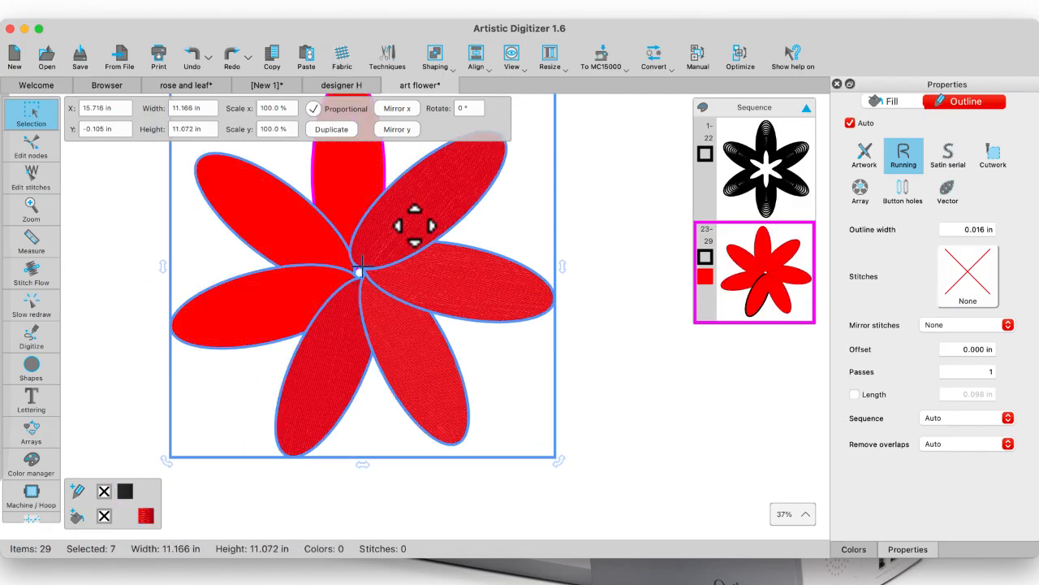
click(31, 370)
mouse_move(319, 255)
mouse_down()
mouse_move(389, 276)
mouse_move(389, 297)
mouse_up()
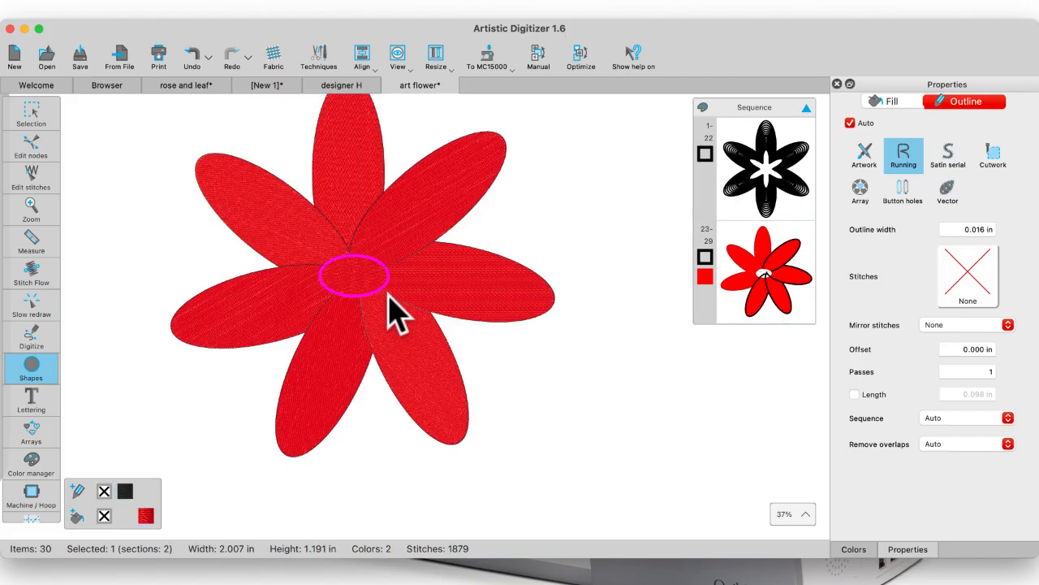
scroll(230, 183, down, 3)
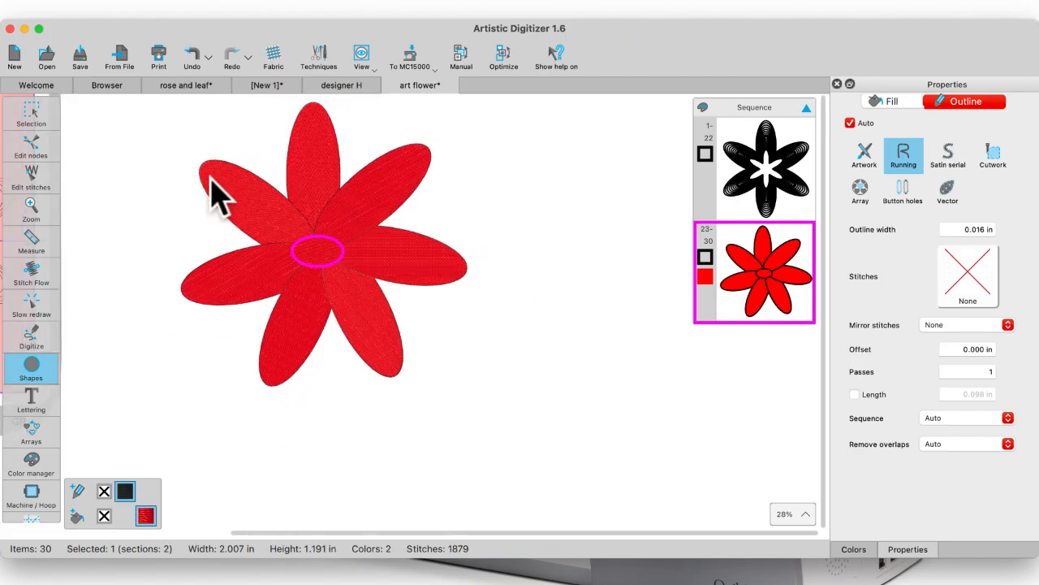
drag(138, 103, 223, 169)
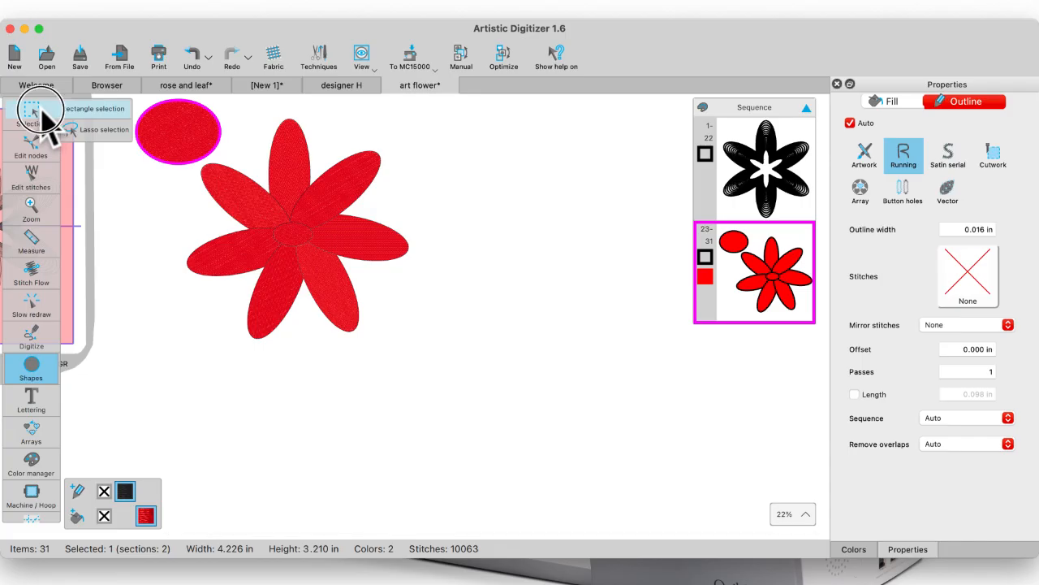
click(34, 112)
key(Delete)
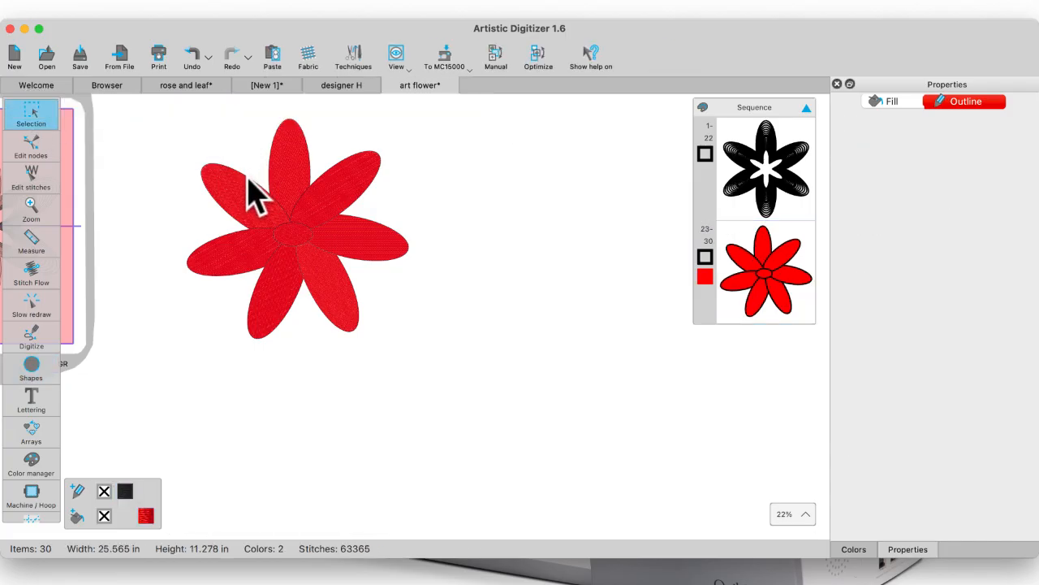
- Select all seven petals together with the centre ellipse and weld them into one flower shape
drag(131, 104, 436, 349)
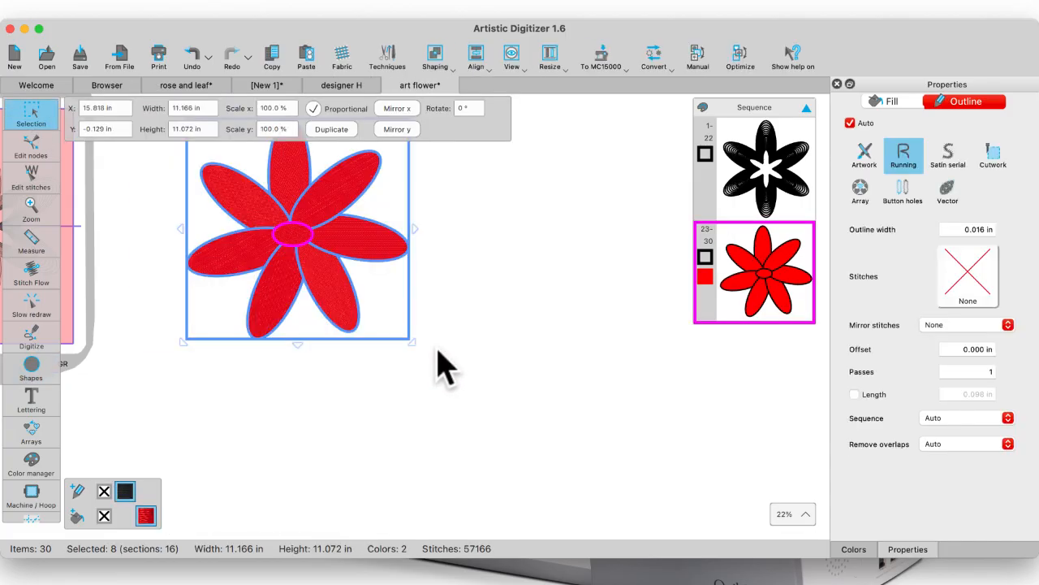
click(436, 57)
click(458, 86)
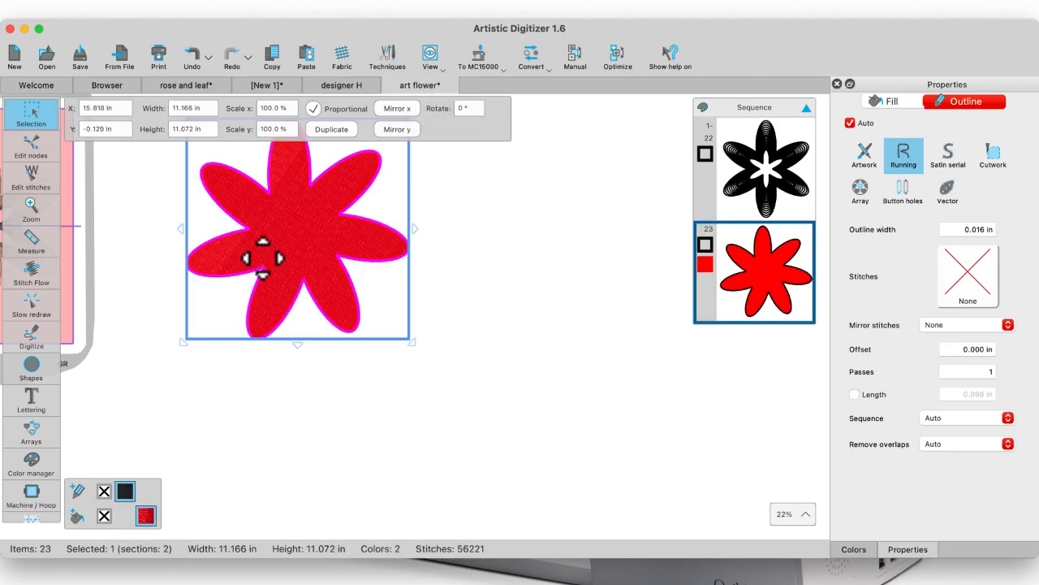
- Remove the red fill from the welded flower, keeping only its outline
scroll(262, 259, up, 1)
scroll(262, 259, left, 1)
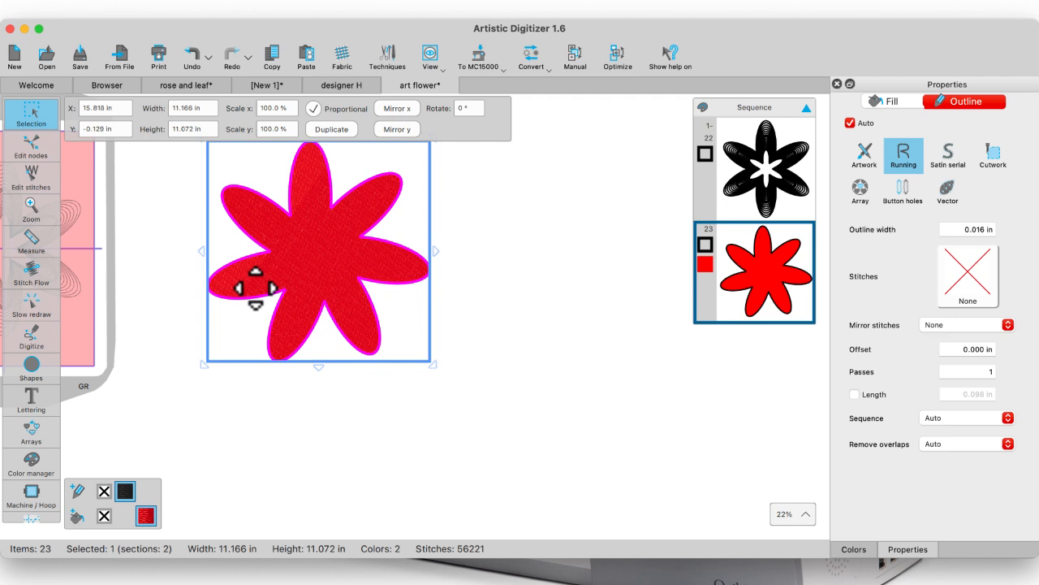
scroll(313, 238, up, 2)
scroll(312, 238, left, 2)
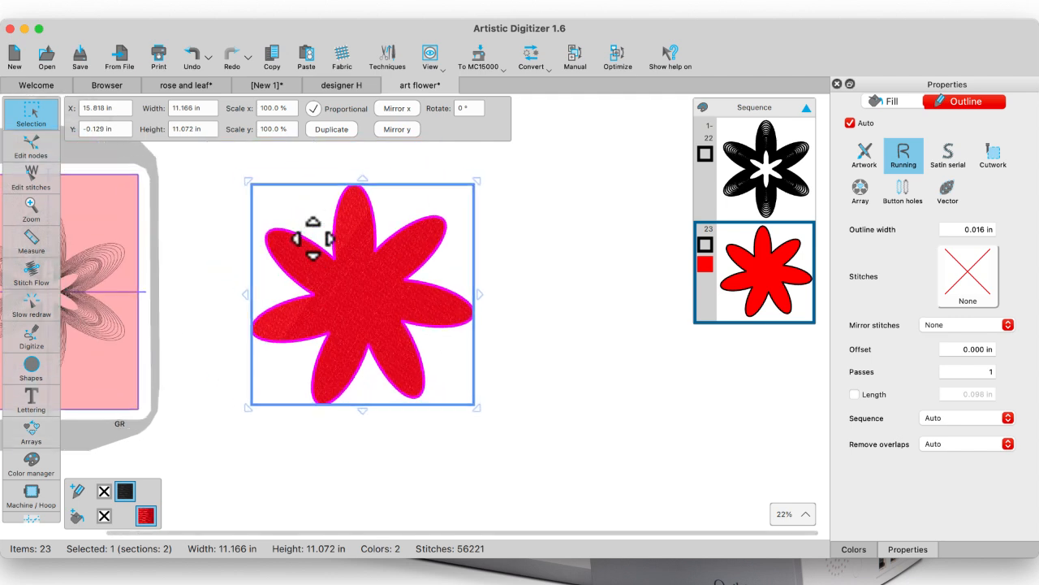
scroll(313, 237, up, 1)
scroll(313, 238, left, 1)
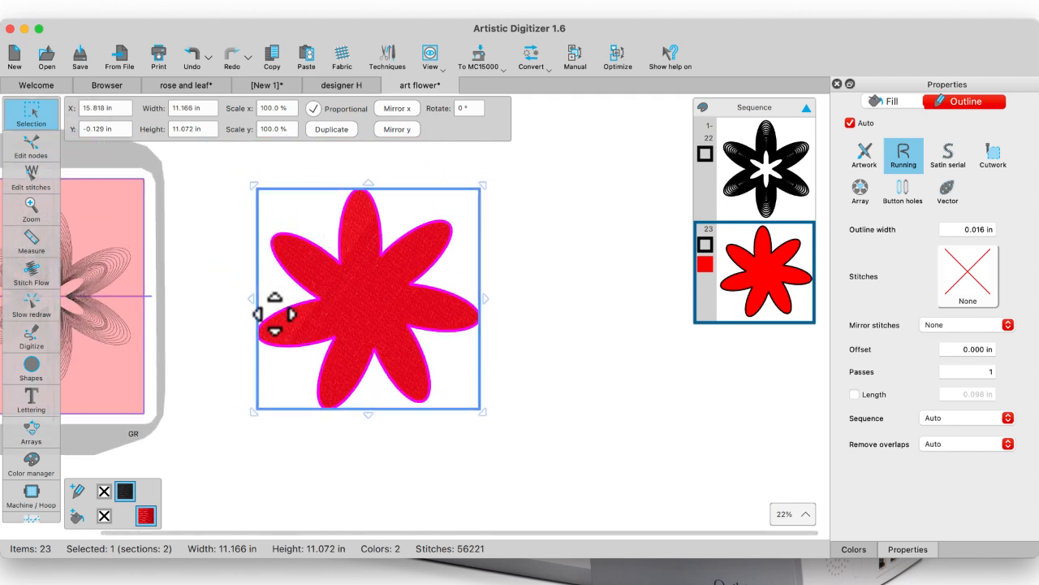
click(104, 515)
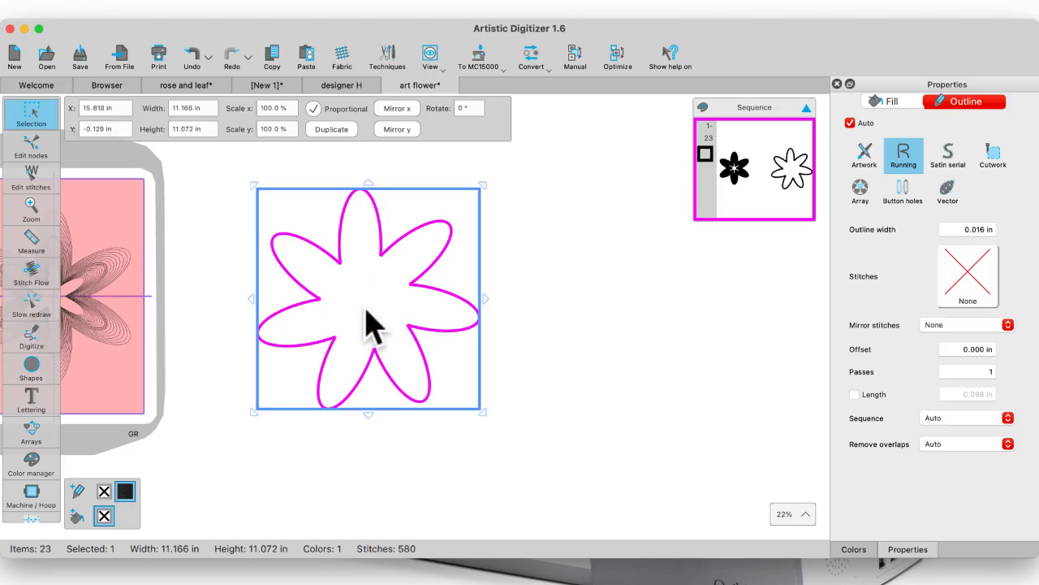
- Duplicate the flower outline and scale the copy proportionally to 95%, checking the spacing between the two outlines
click(341, 131)
click(272, 108)
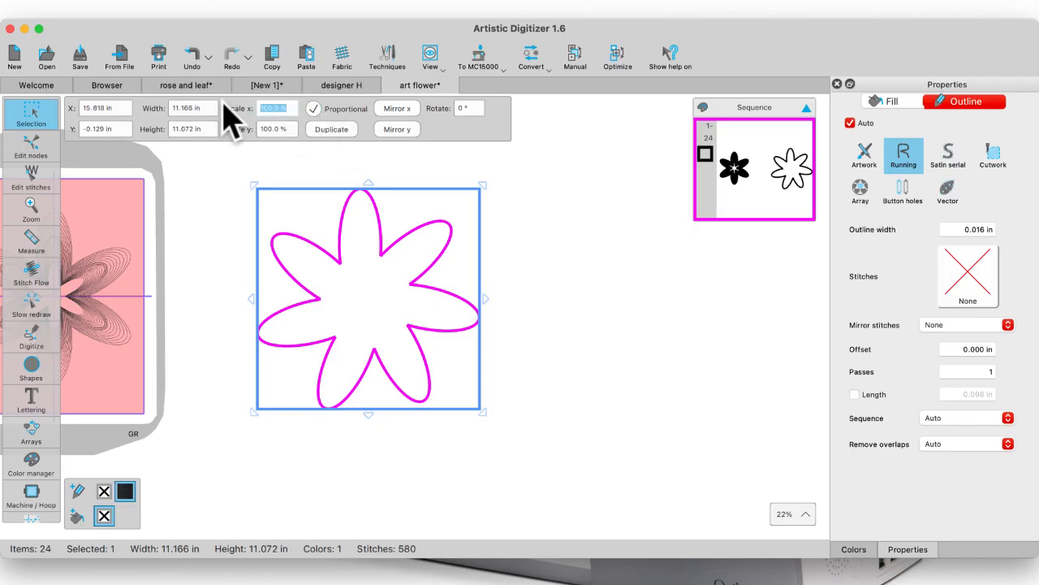
text(95)
key(Return)
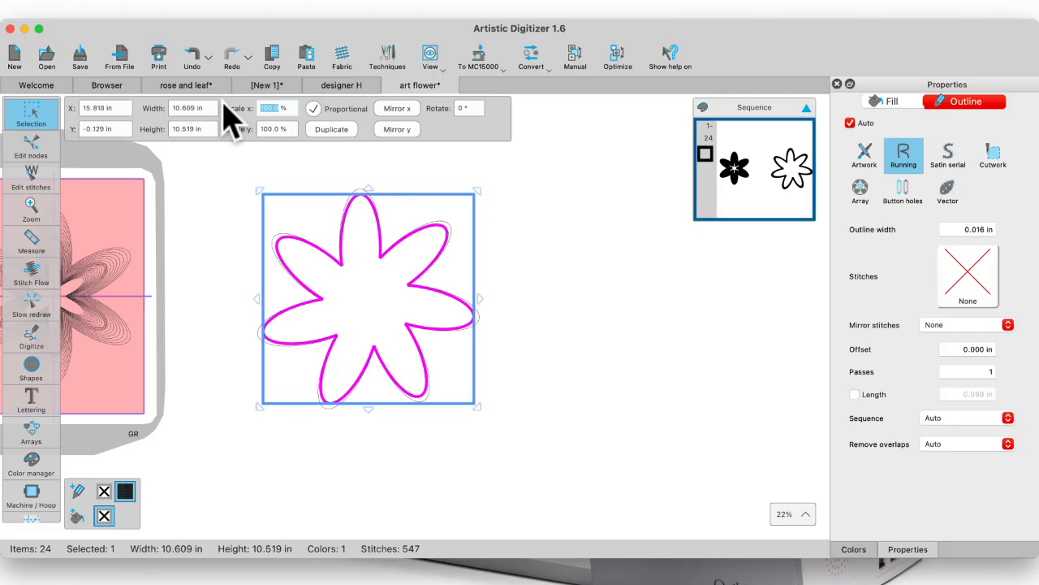
scroll(214, 130, up, 2)
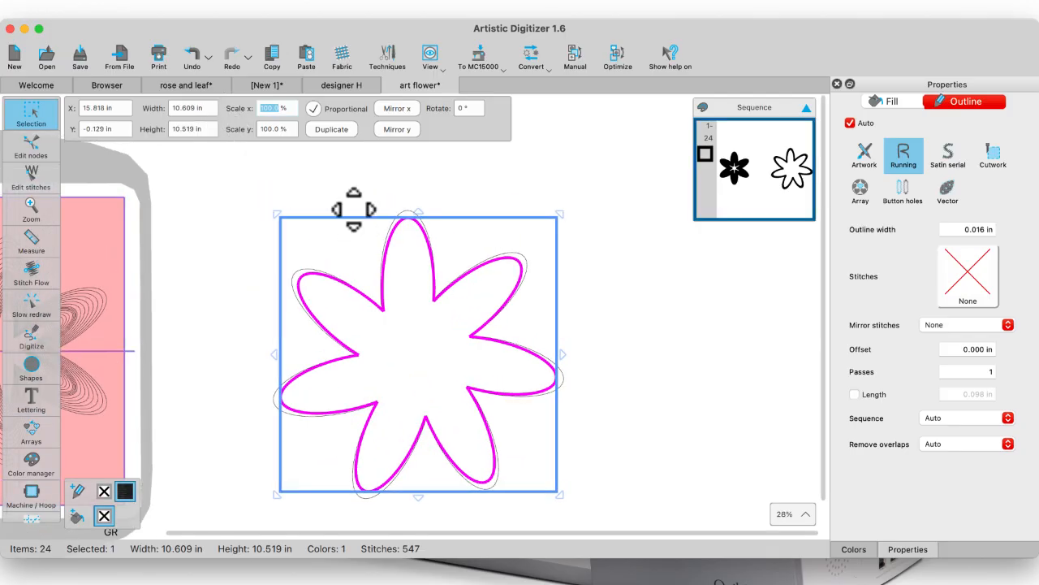
scroll(354, 211, up, 3)
scroll(382, 349, up, 1)
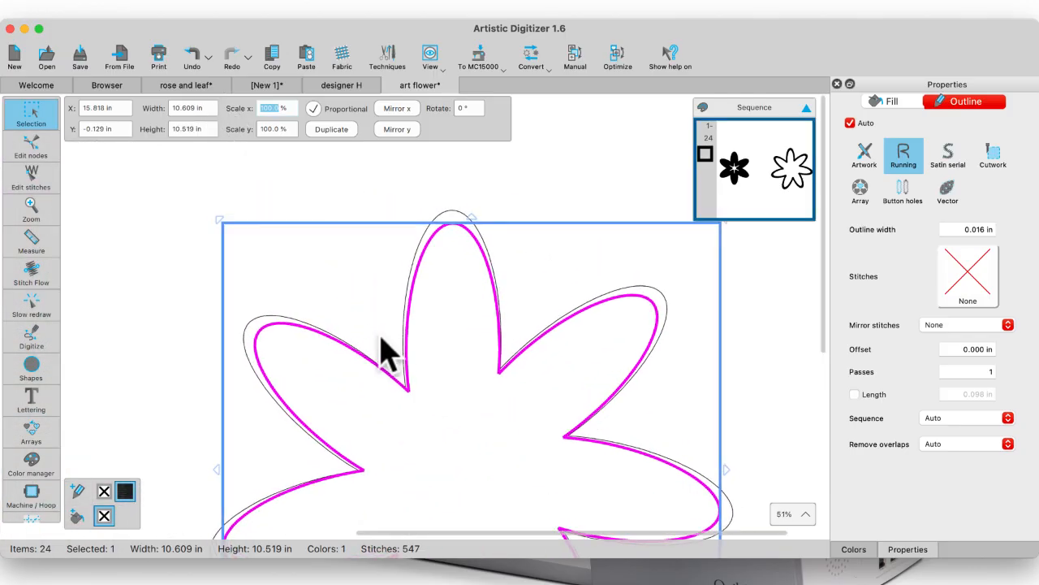
- Turn off proportional scaling with the inner flower outline selected, and deselect the outline
click(313, 108)
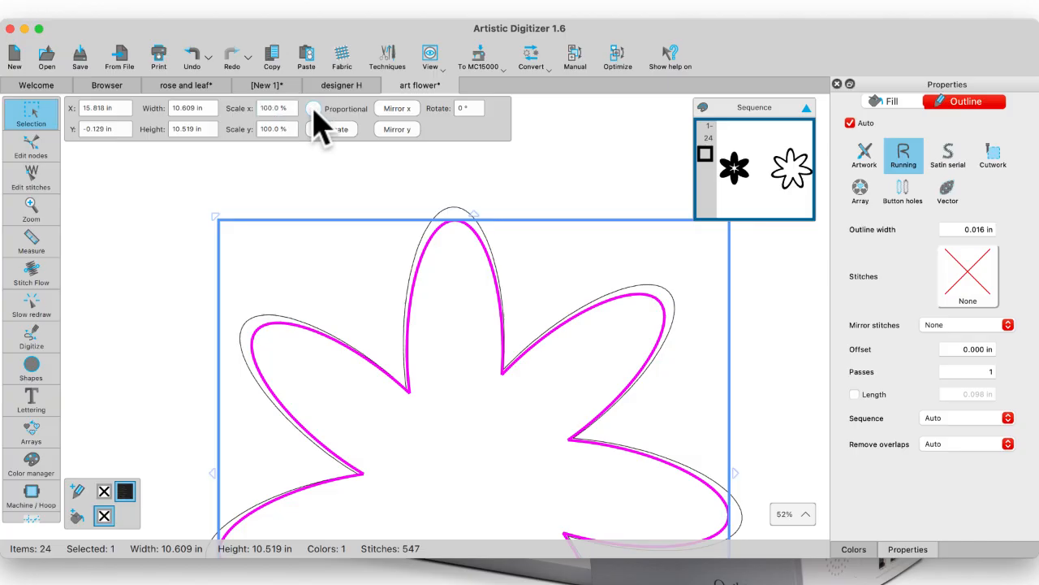
click(289, 108)
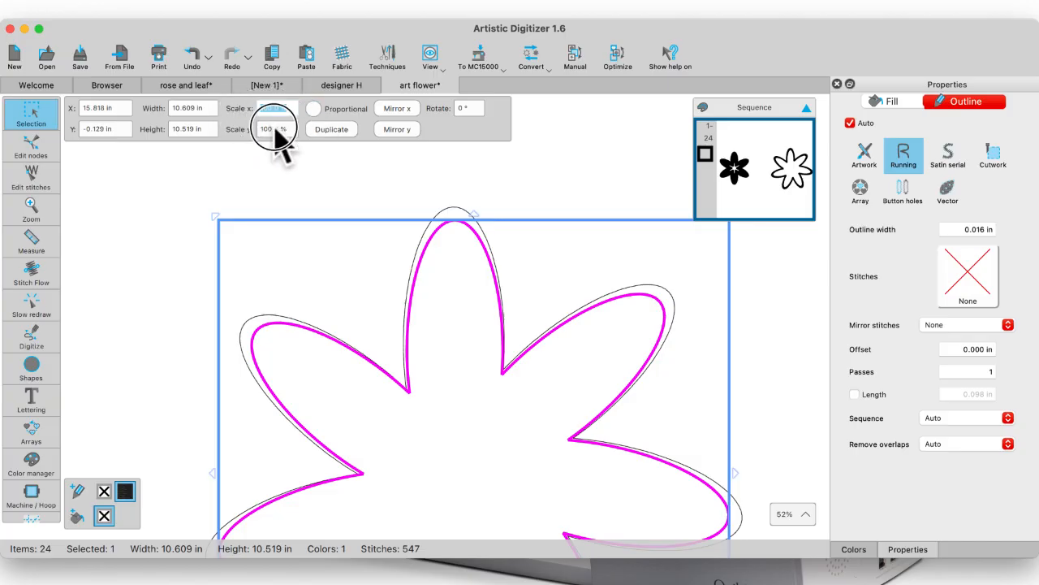
drag(278, 106, 239, 106)
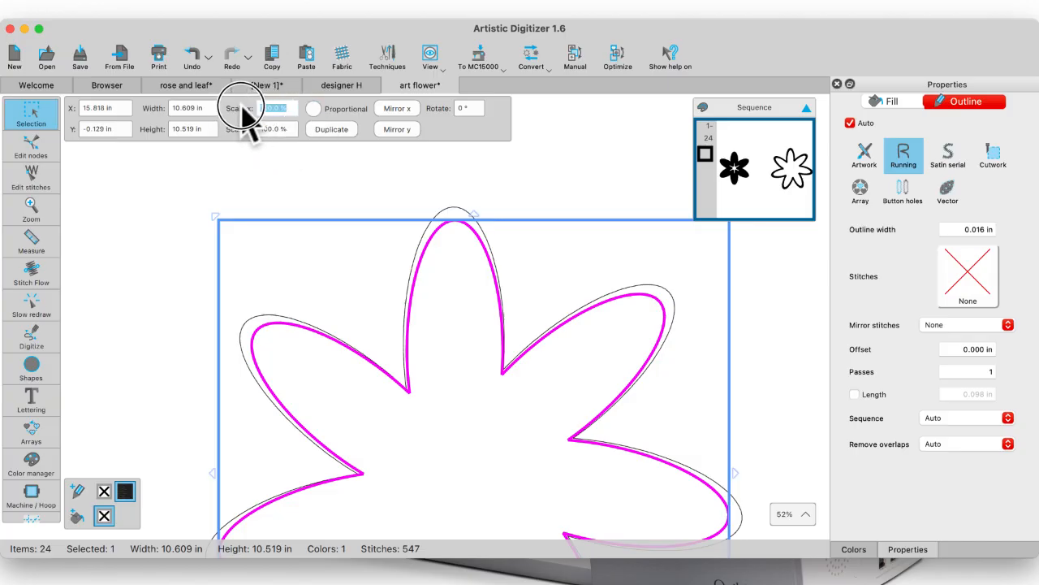
click(355, 182)
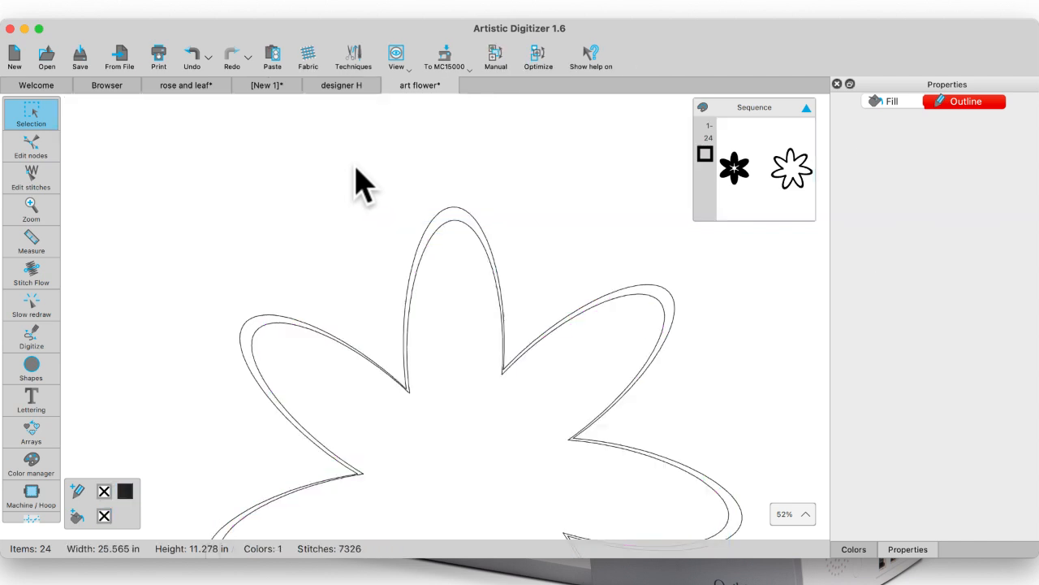
- Duplicate the inner flower outline and scale only the copy's width to 95%
click(436, 230)
click(343, 130)
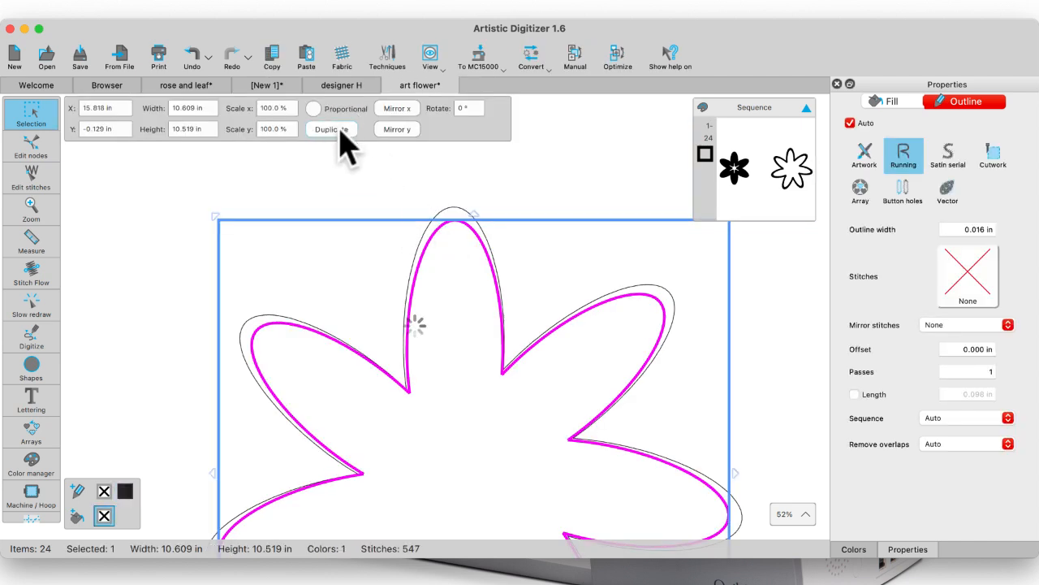
click(291, 109)
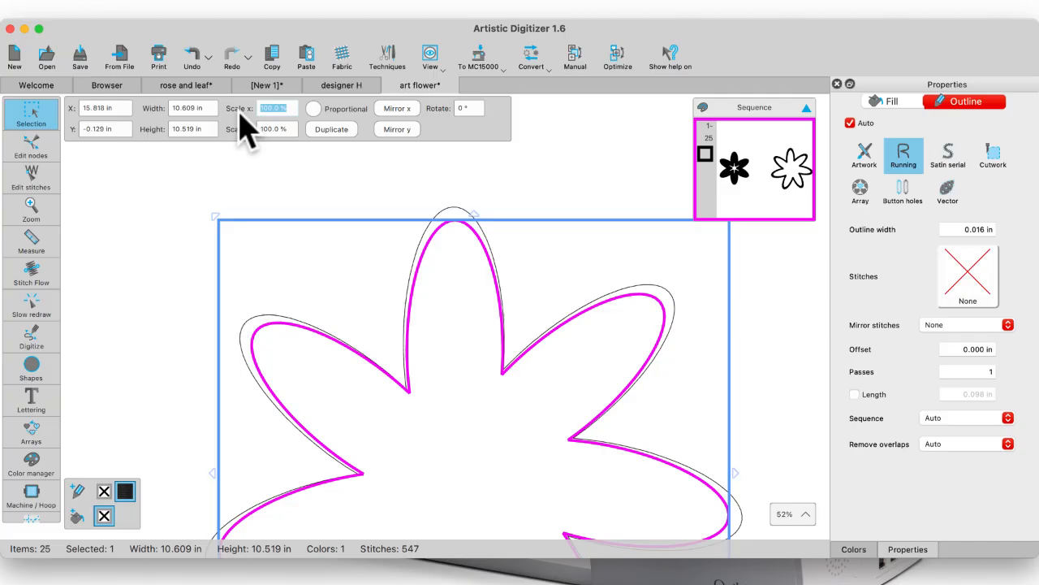
text(95)
key(Return)
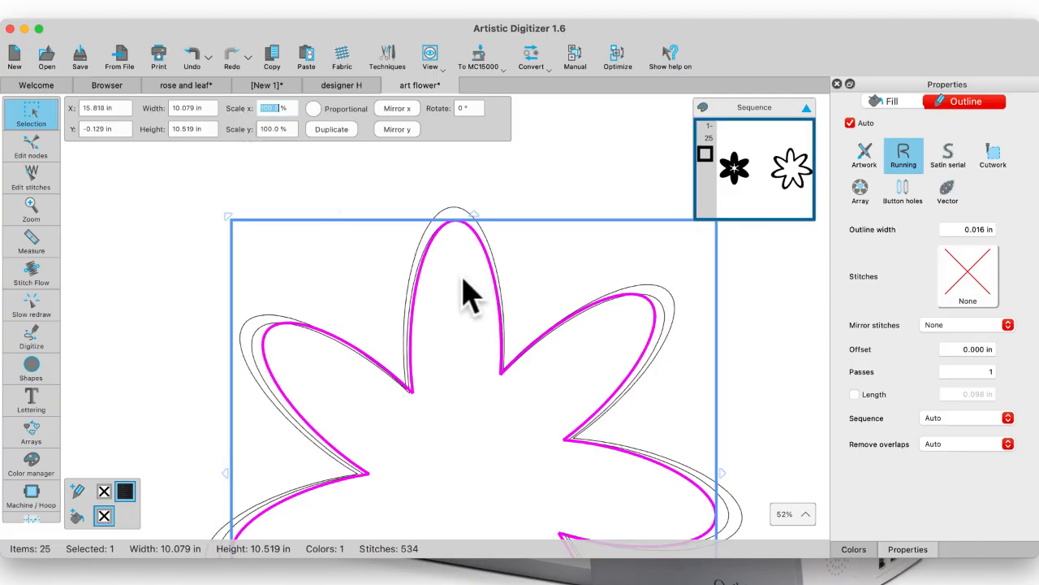
- Duplicate the innermost flower outline twice in succession, scaling only the width of each new copy to 95%
scroll(464, 290, down, 2)
scroll(499, 397, down, 3)
scroll(498, 396, right, 3)
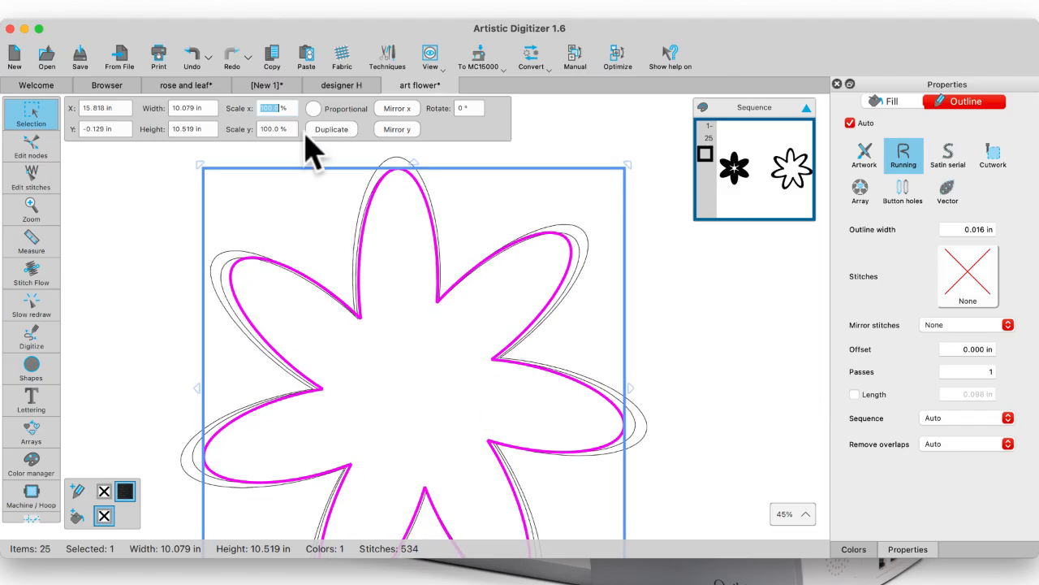
click(397, 129)
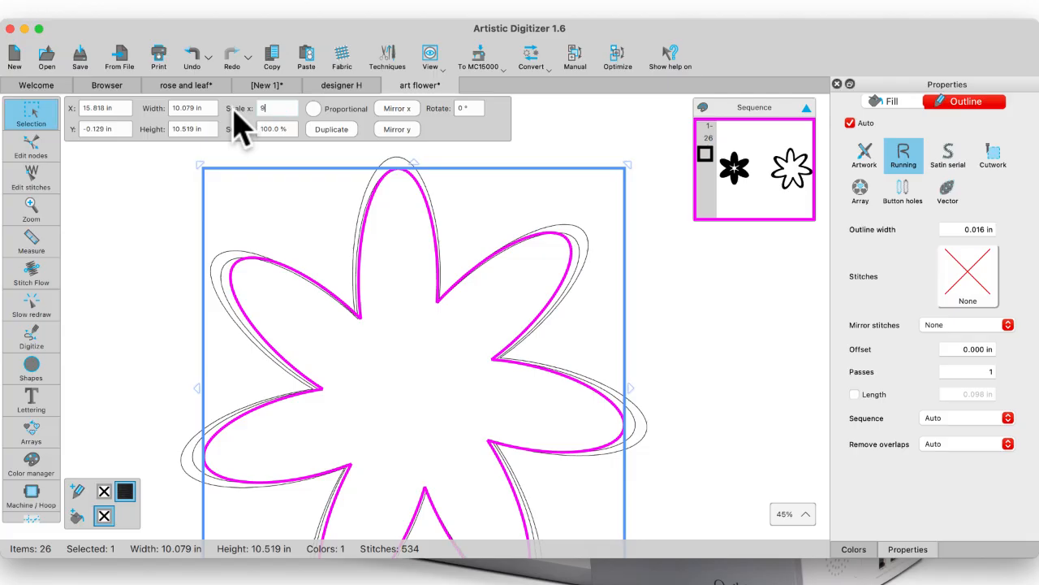
text(95)
key(Return)
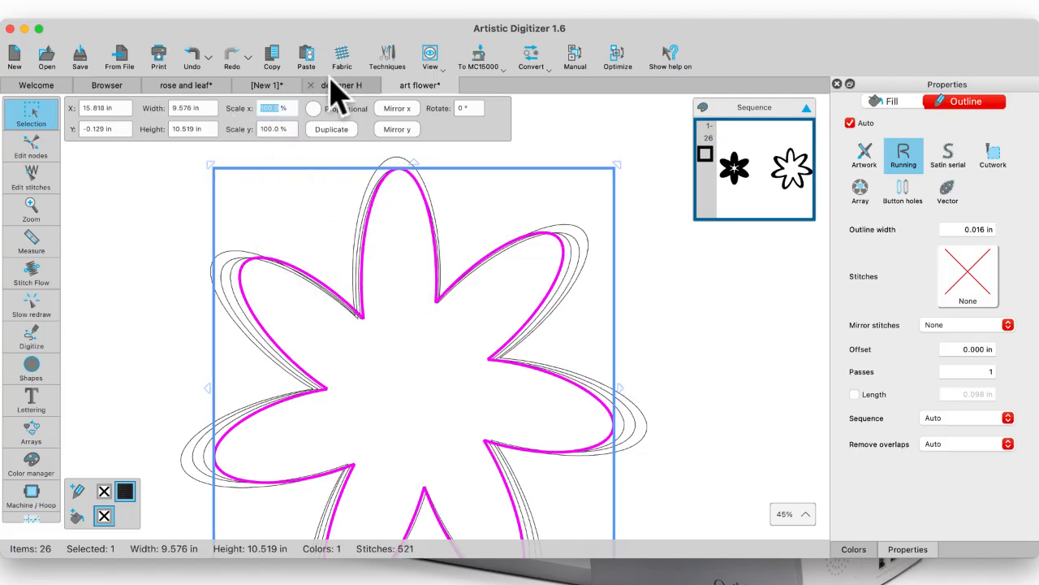
click(341, 132)
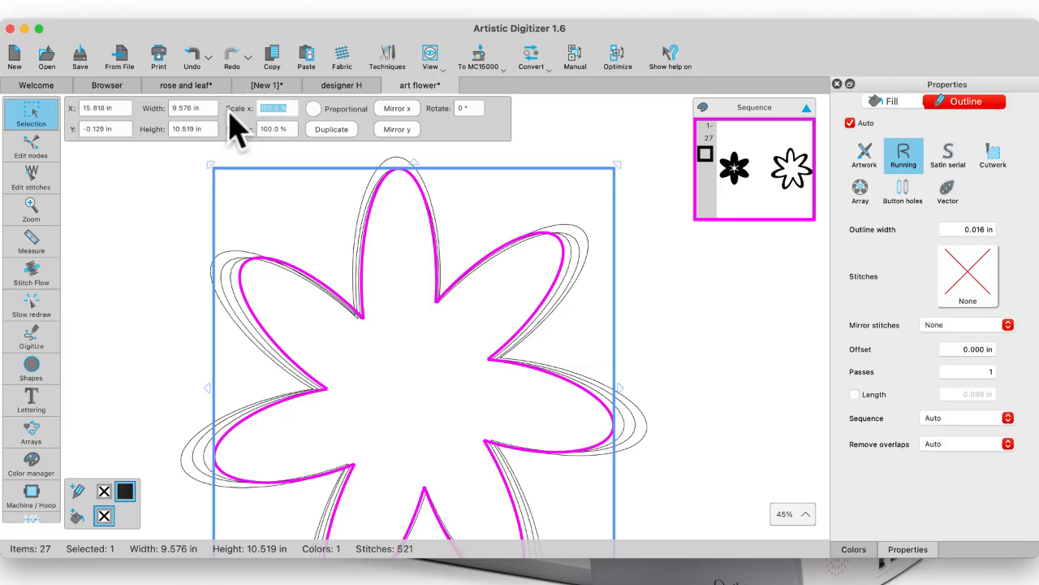
key(Return)
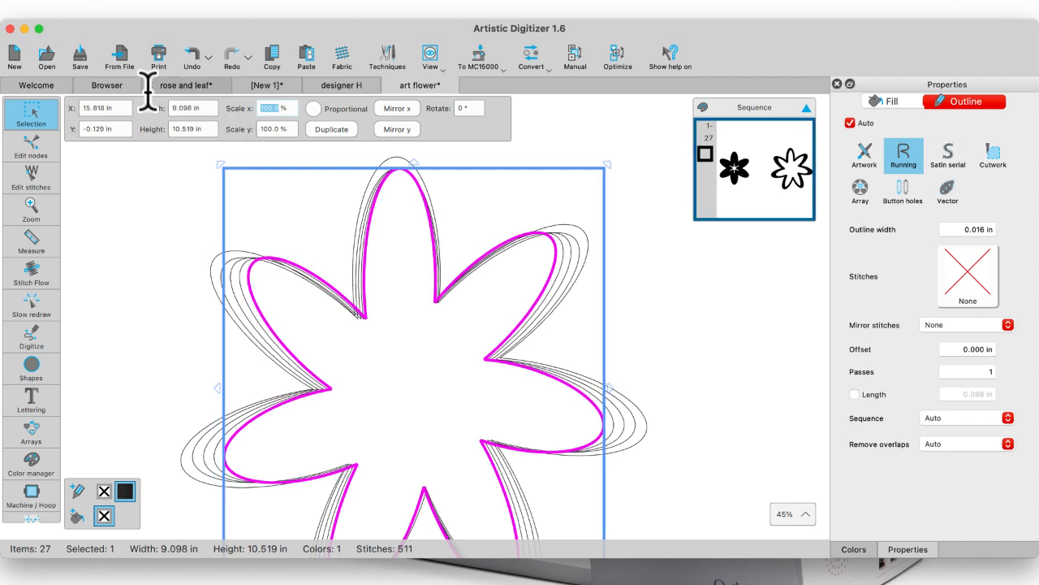
- Duplicate the narrowest flower outline again and scale only the width of the newest copy to 95%
click(334, 131)
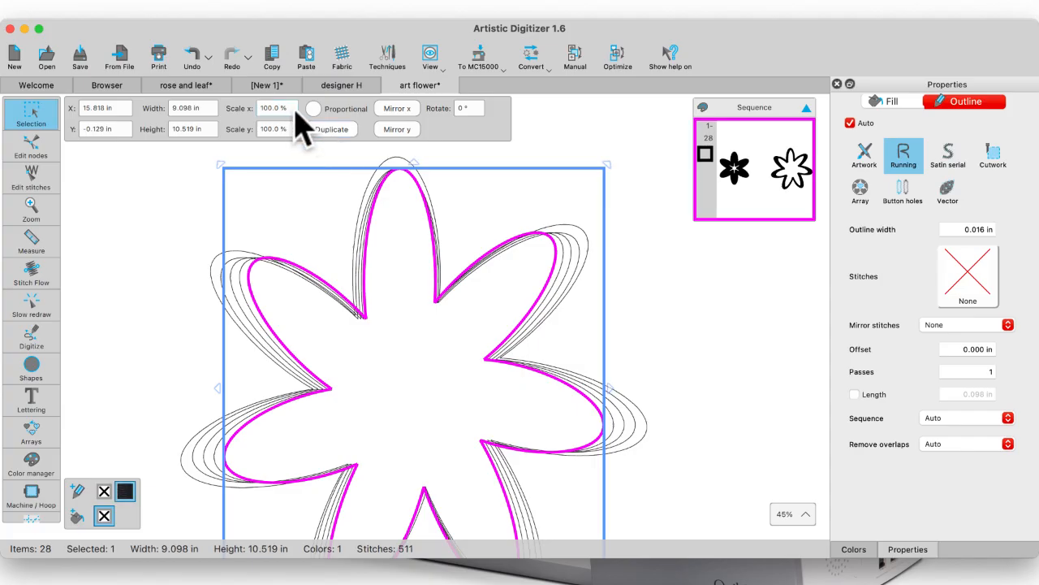
click(275, 107)
click(333, 130)
click(273, 107)
text(95)
key(Return)
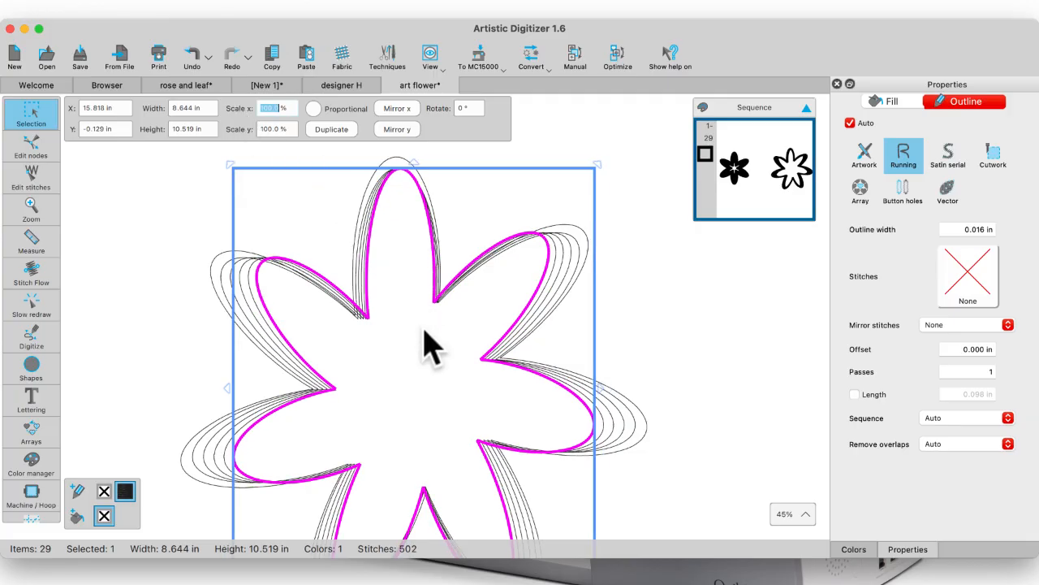
- Deselect the outline and compare the line spacing of the new flower with the finished flower in the hoop
click(112, 273)
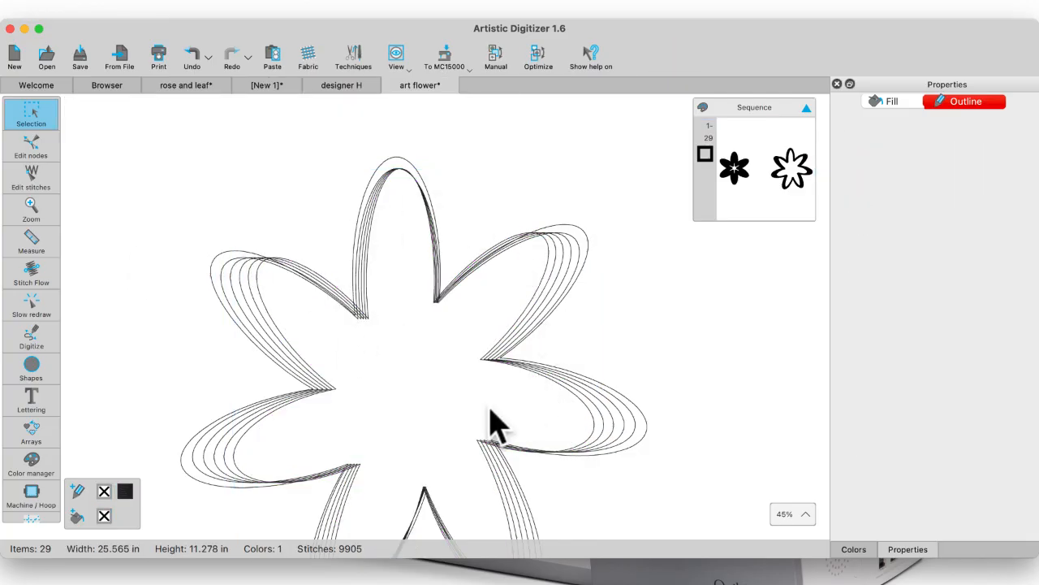
scroll(178, 438, left, 10)
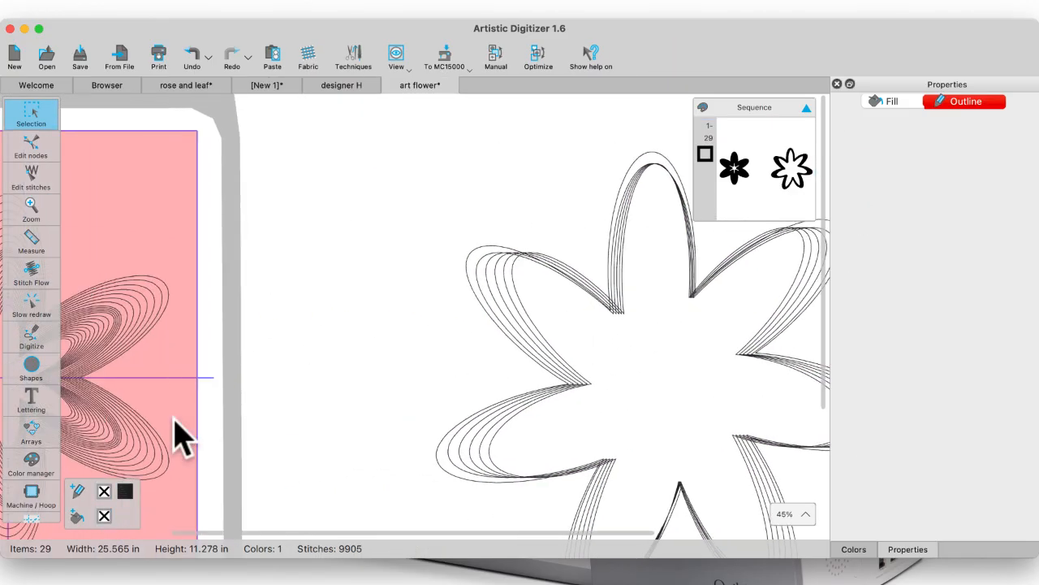
scroll(175, 418, left, 3)
scroll(175, 418, down, 1)
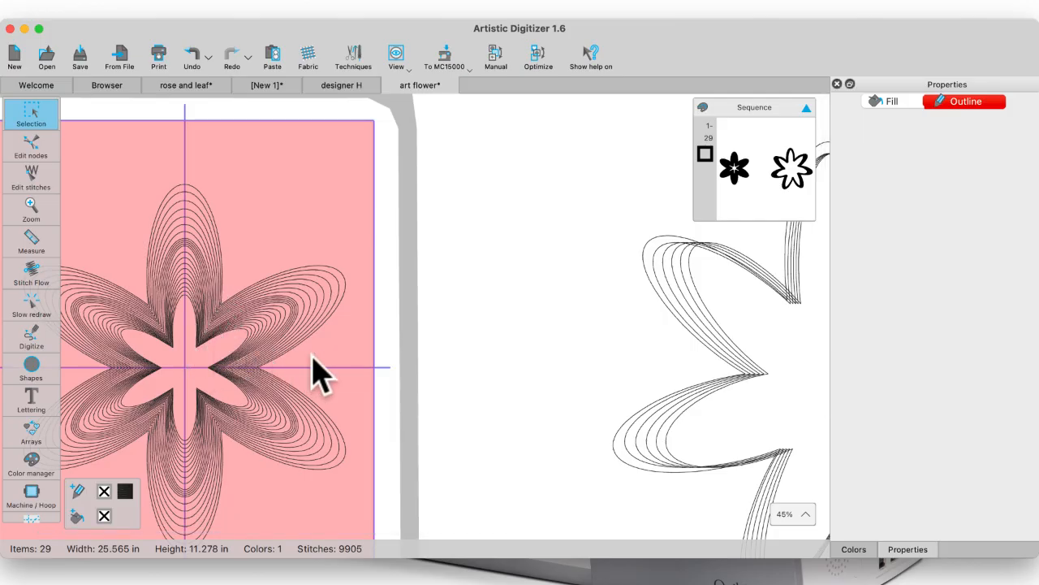
scroll(476, 378, right, 10)
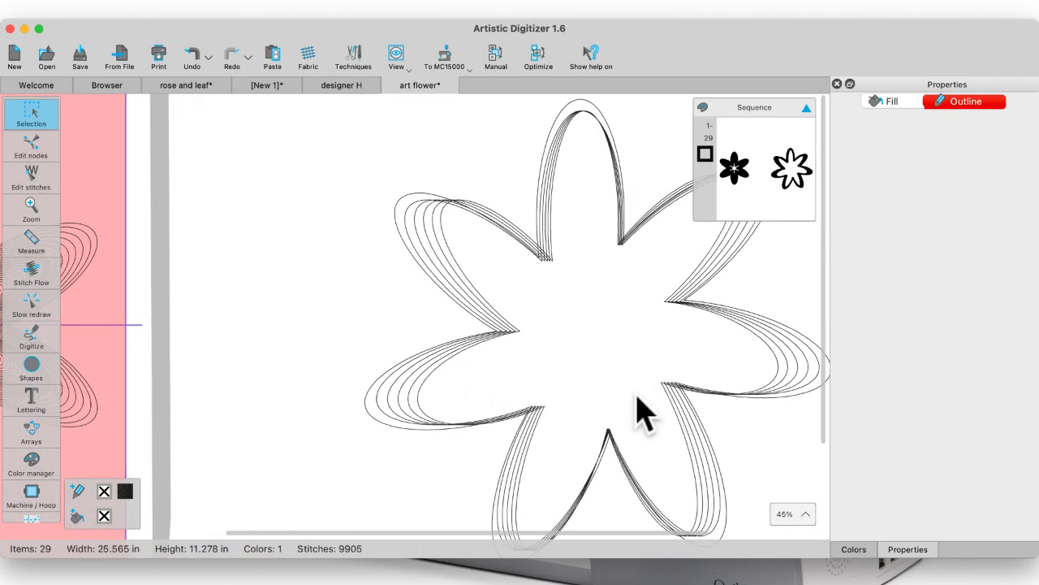
scroll(638, 414, down, 2)
scroll(632, 398, down, 2)
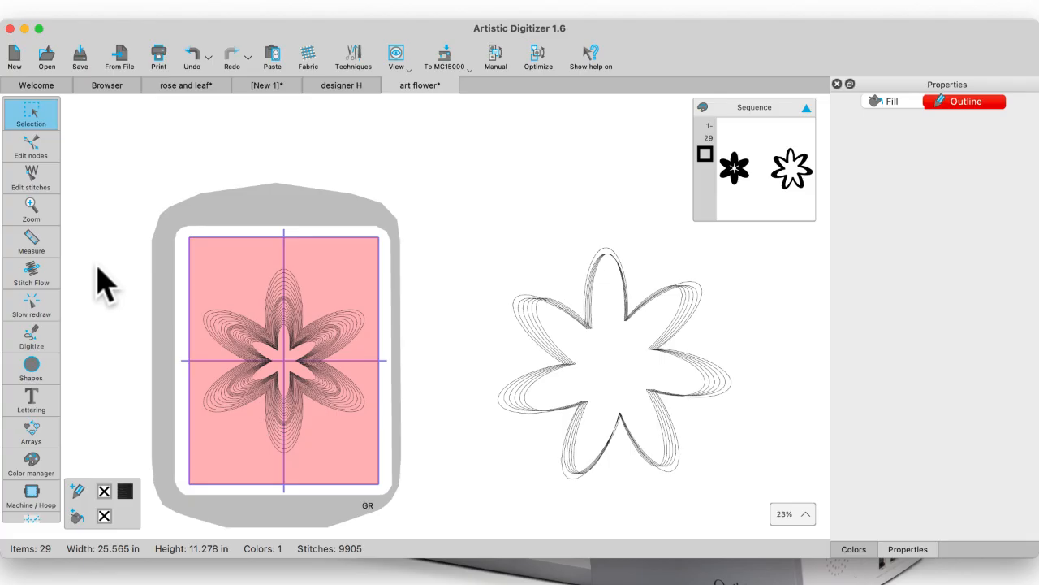
- Draw an irregular closed freehand shape above the hoop's upper right corner, and delete it
click(38, 333)
click(85, 352)
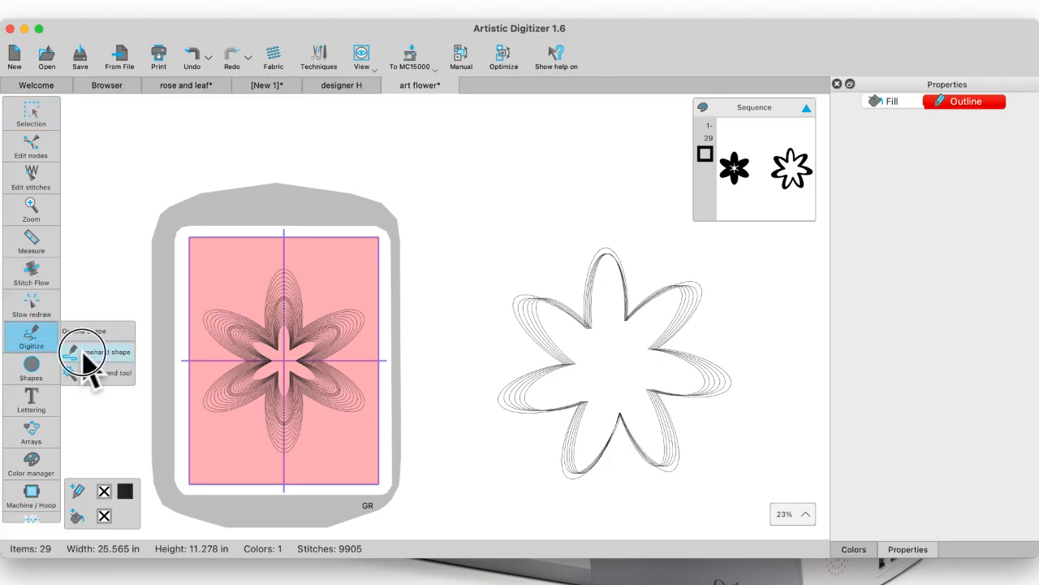
mouse_move(431, 166)
mouse_down()
mouse_move(469, 155)
mouse_move(460, 209)
mouse_move(476, 233)
mouse_move(466, 254)
mouse_move(377, 242)
mouse_move(381, 220)
mouse_move(347, 154)
mouse_move(429, 166)
mouse_up()
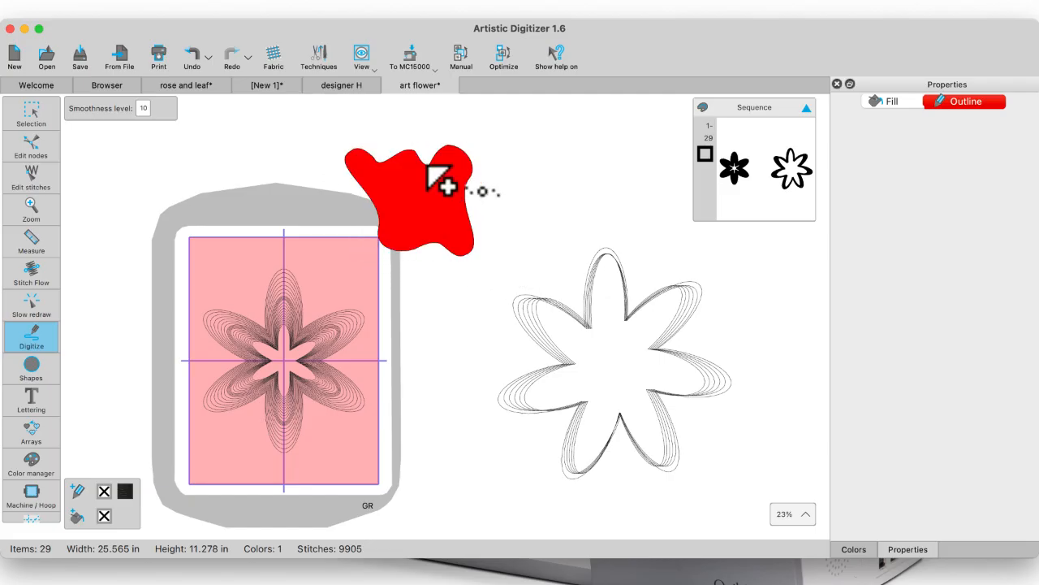
click(28, 120)
key(Delete)
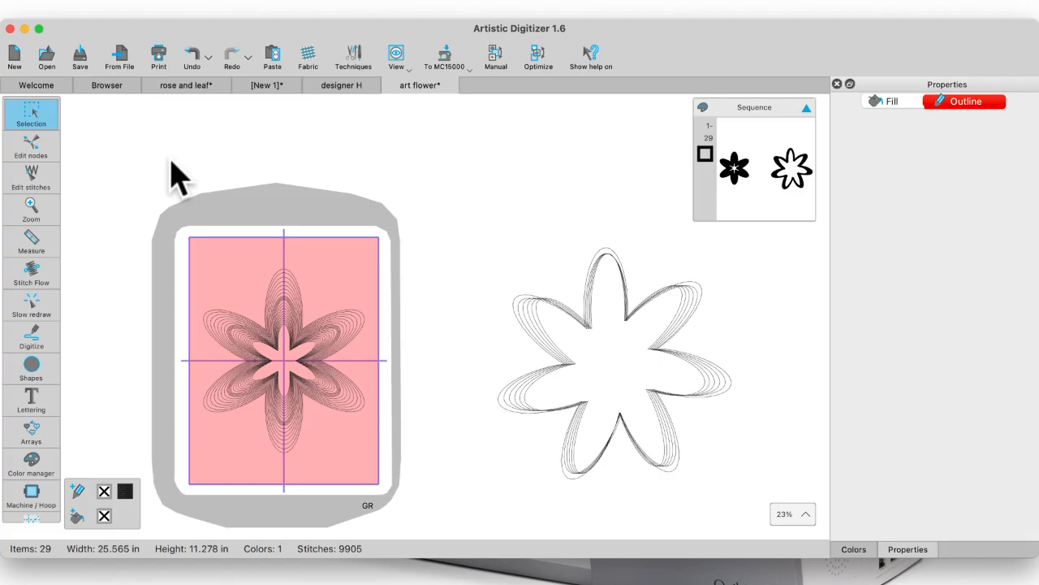
click(32, 367)
- Start an Autoborder on the new flower's innermost outline, positioned to the inside at a distance of 0.04 in
scroll(543, 333, up, 2)
scroll(543, 337, up, 1)
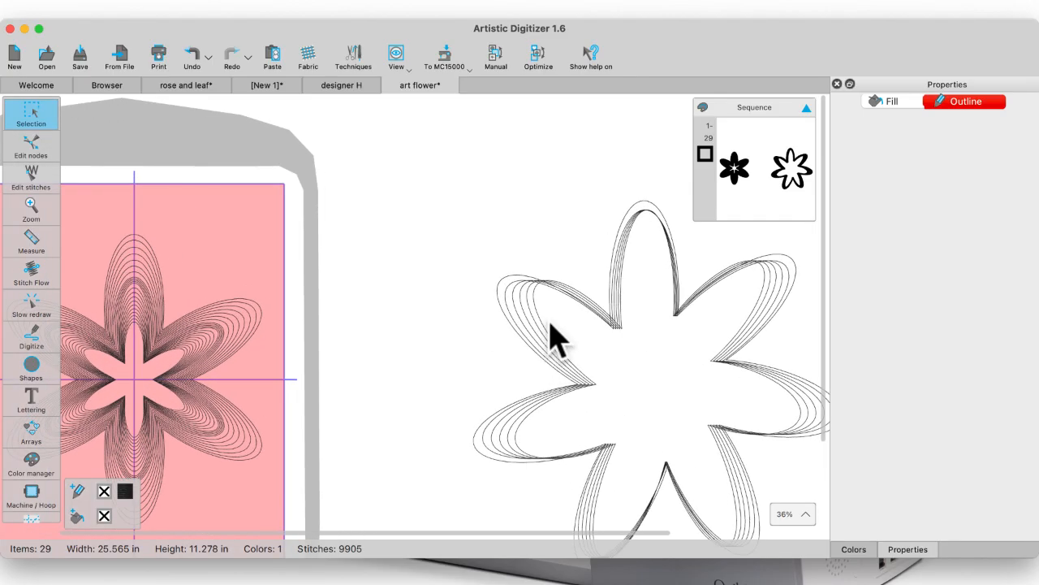
click(545, 340)
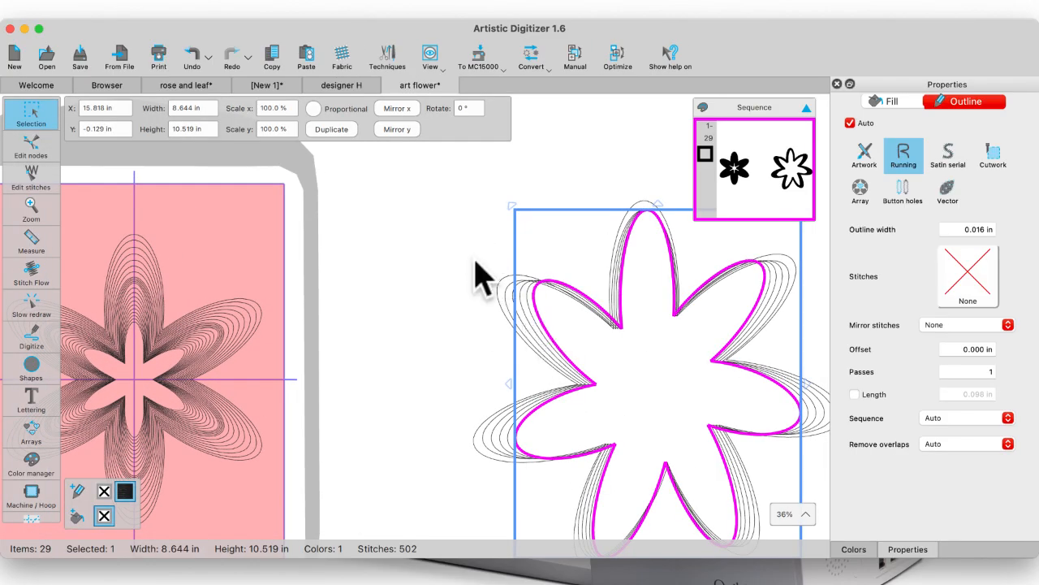
click(532, 57)
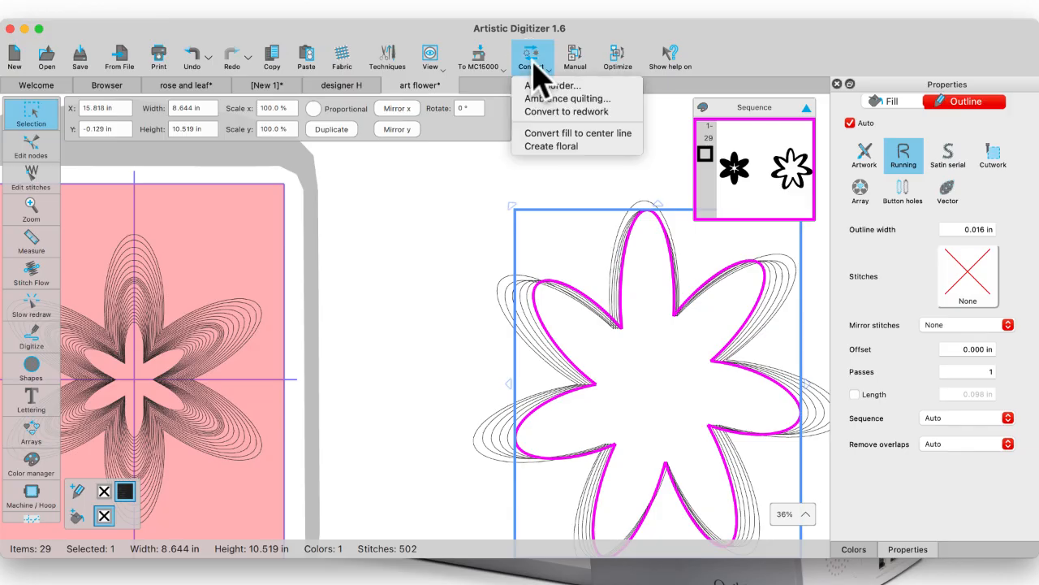
click(536, 85)
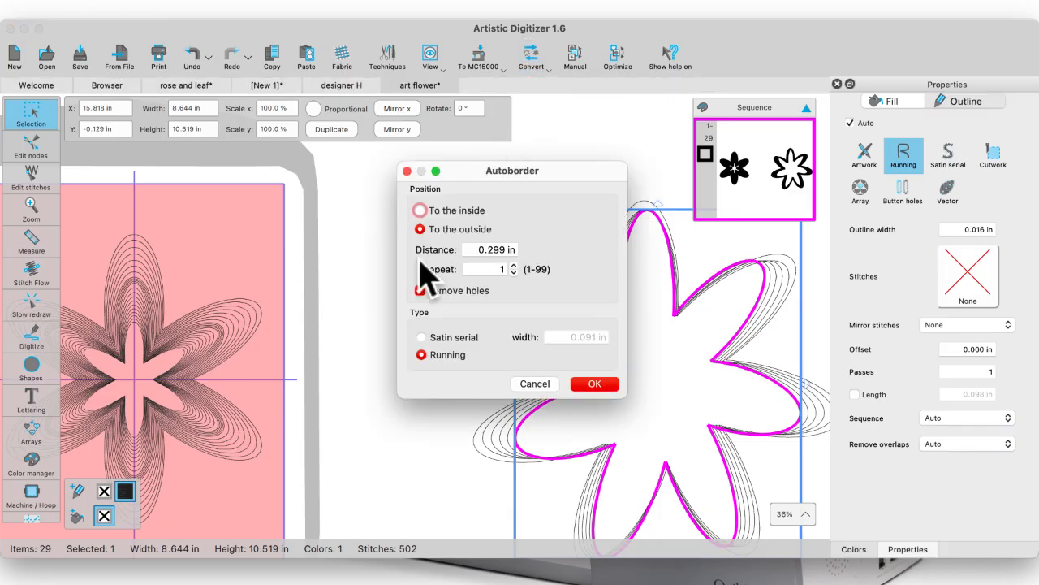
click(476, 250)
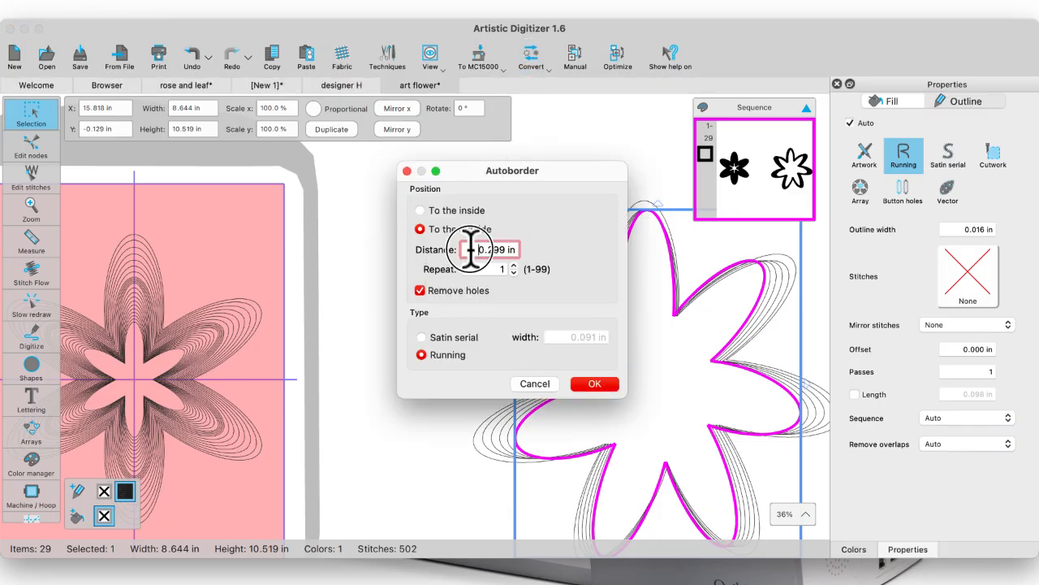
click(420, 211)
click(503, 250)
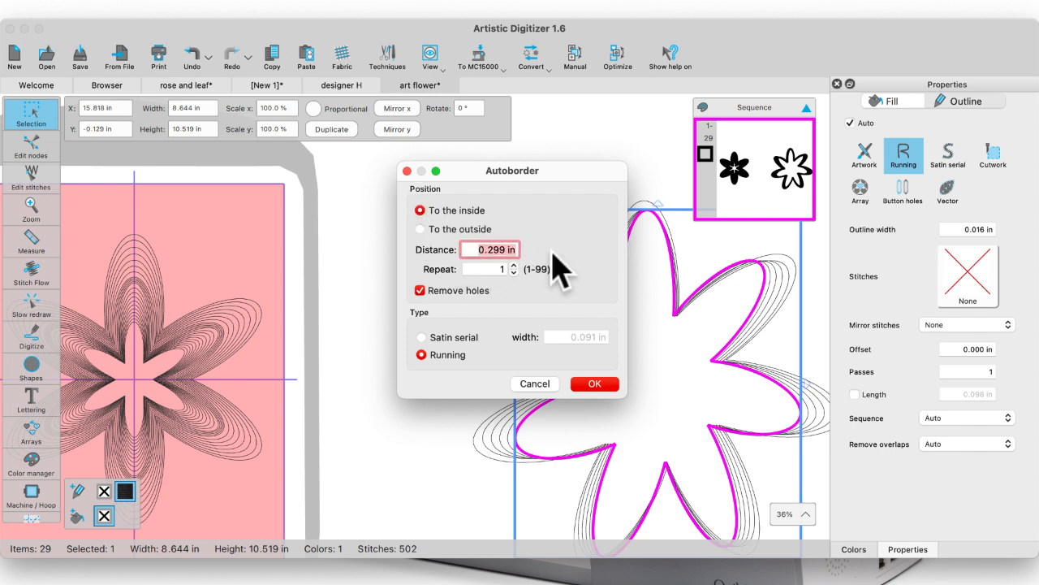
text(.04)
- Turn off hole removal, set the border repeat to 4, and create the running-stitch borders
click(422, 292)
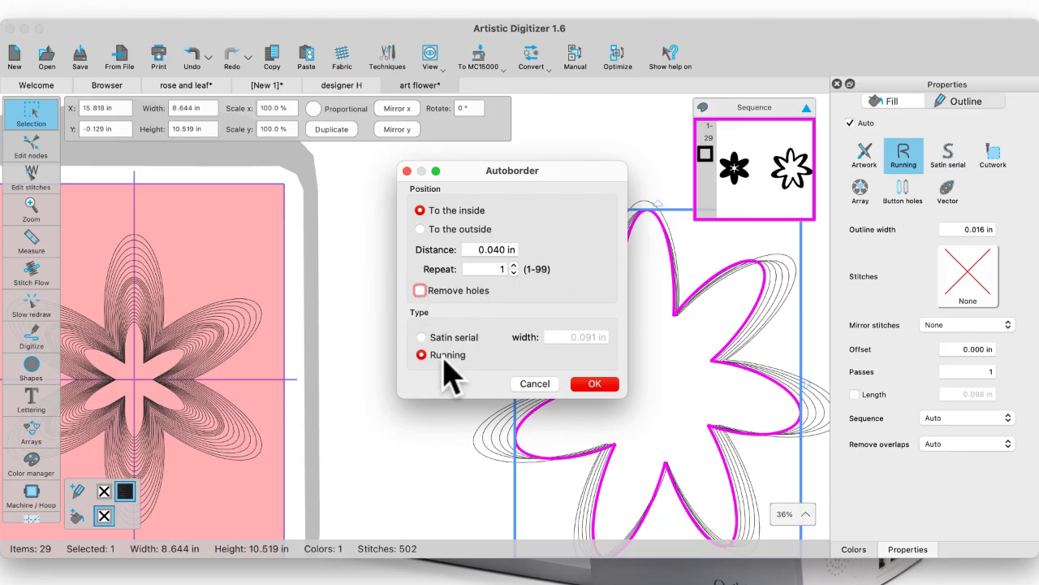
click(514, 266)
click(514, 266)
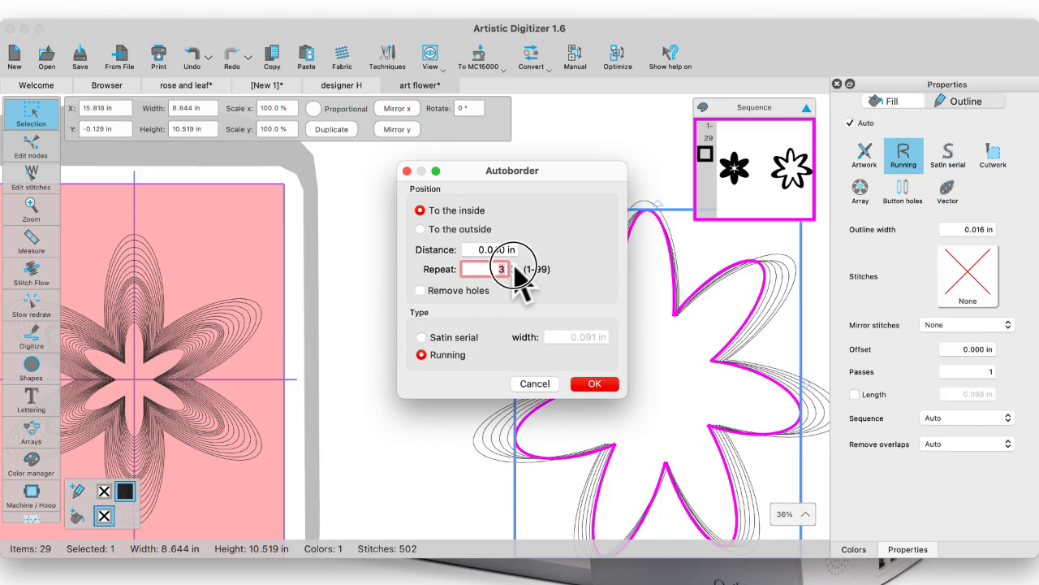
click(515, 266)
drag(478, 172, 334, 149)
click(456, 358)
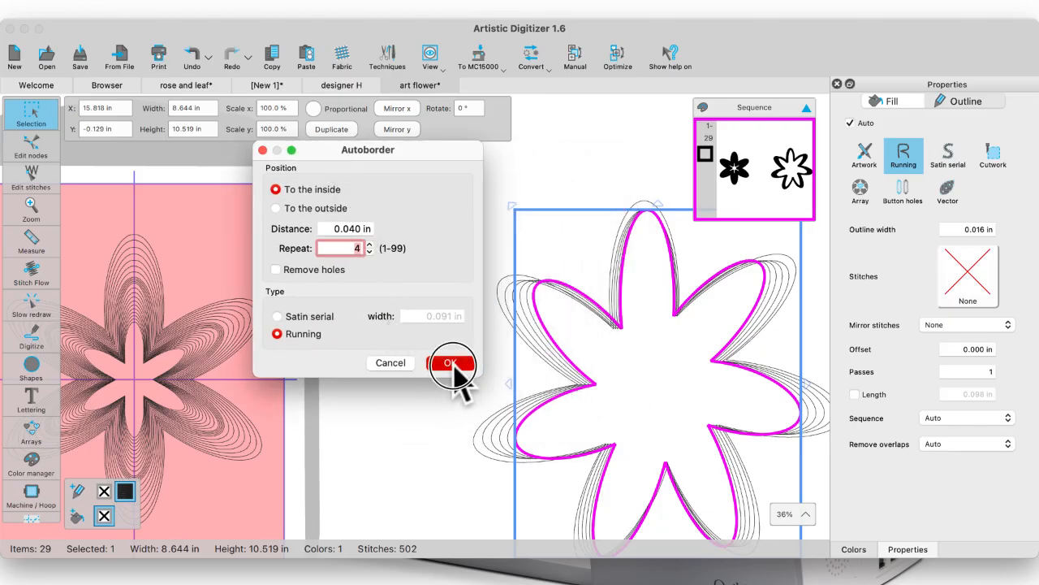
- Examine the spacing of the new inside borders and the density of the nested lines in the hooped flower
scroll(520, 371, up, 2)
click(523, 374)
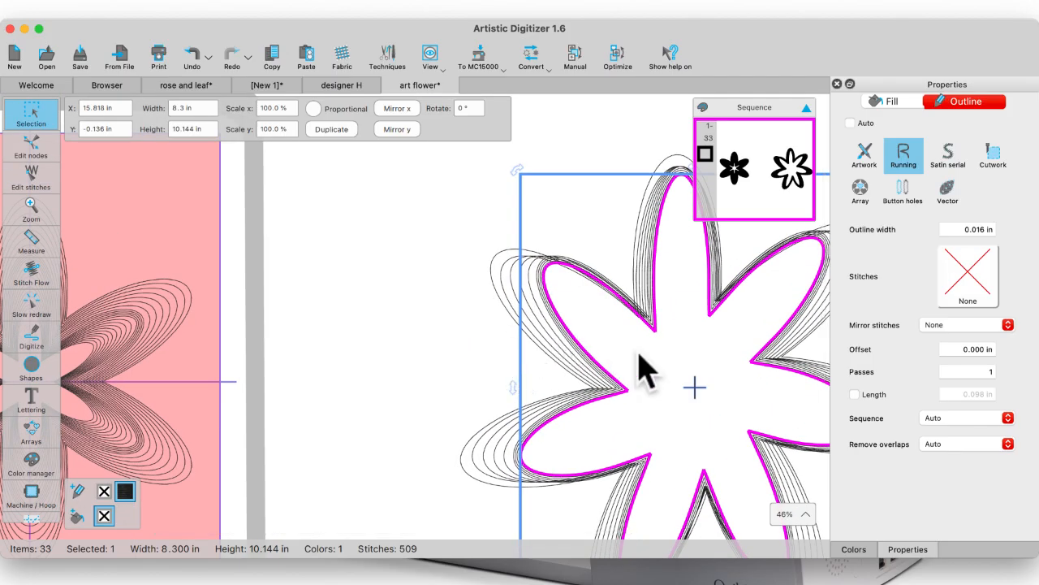
scroll(642, 369, up, 5)
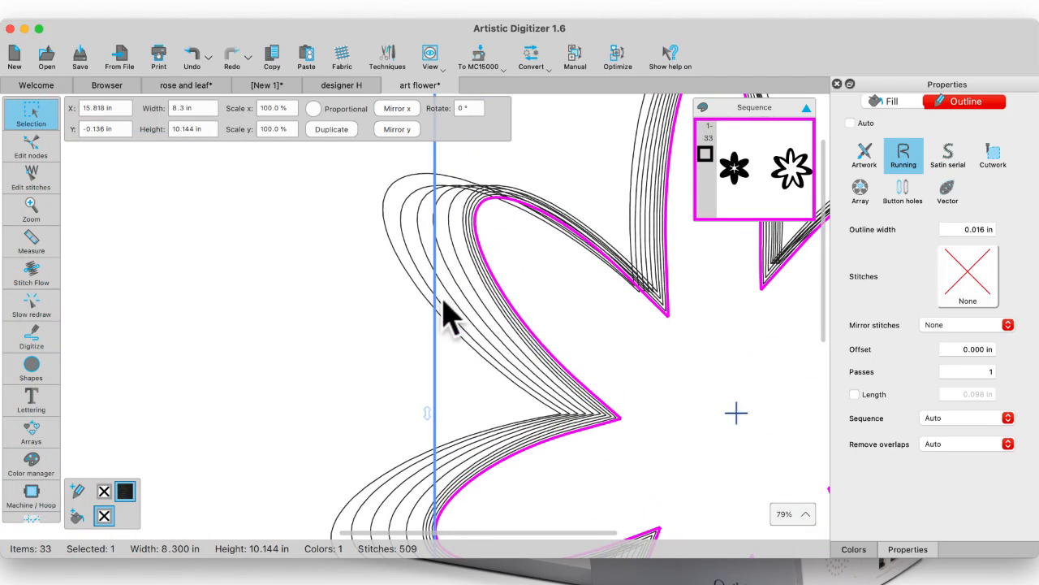
click(337, 307)
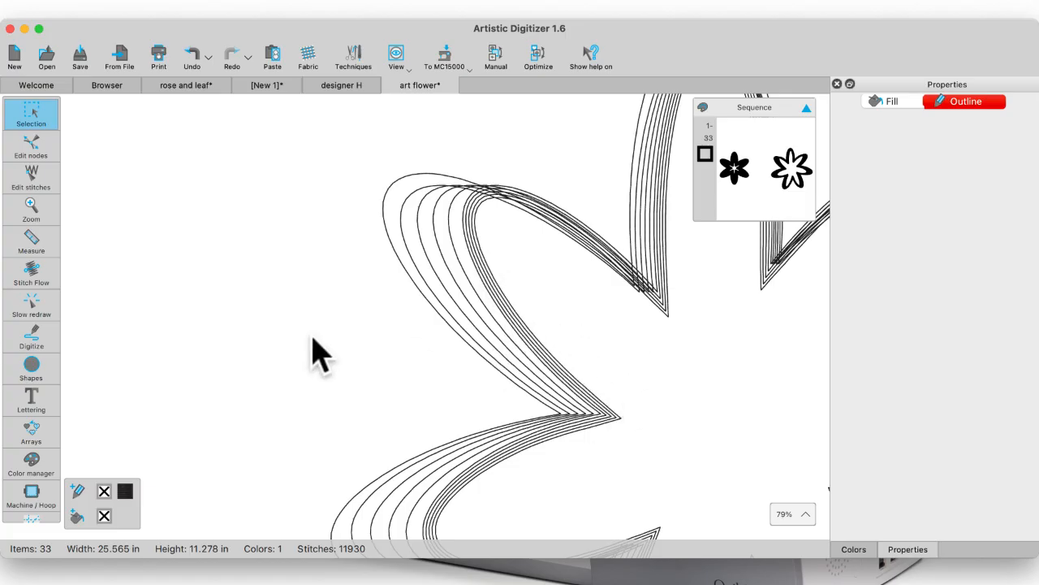
scroll(313, 353, left, 5)
scroll(315, 352, left, 5)
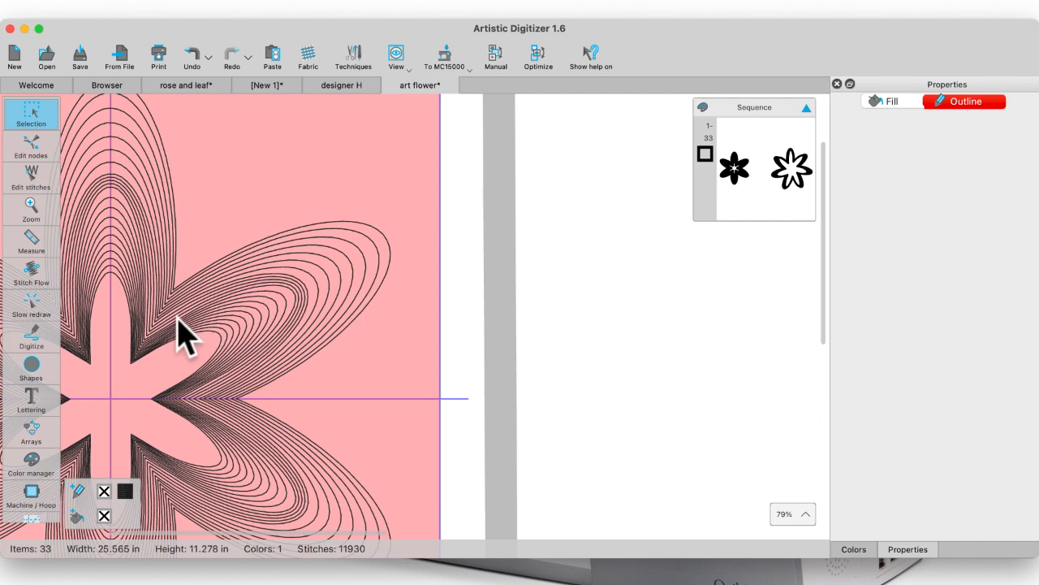
scroll(180, 335, up, 3)
scroll(178, 317, up, 2)
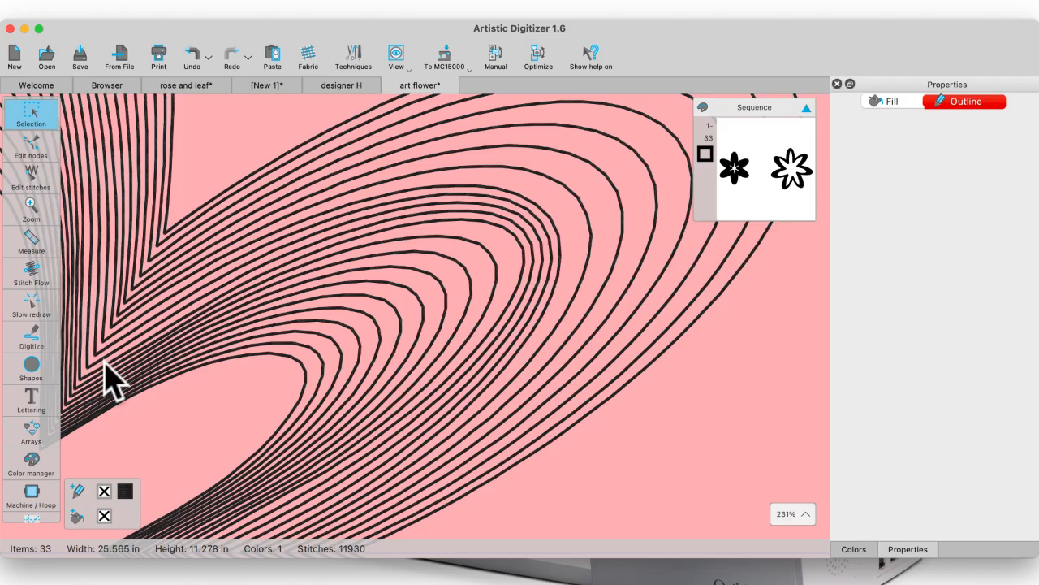
scroll(105, 365, up, 3)
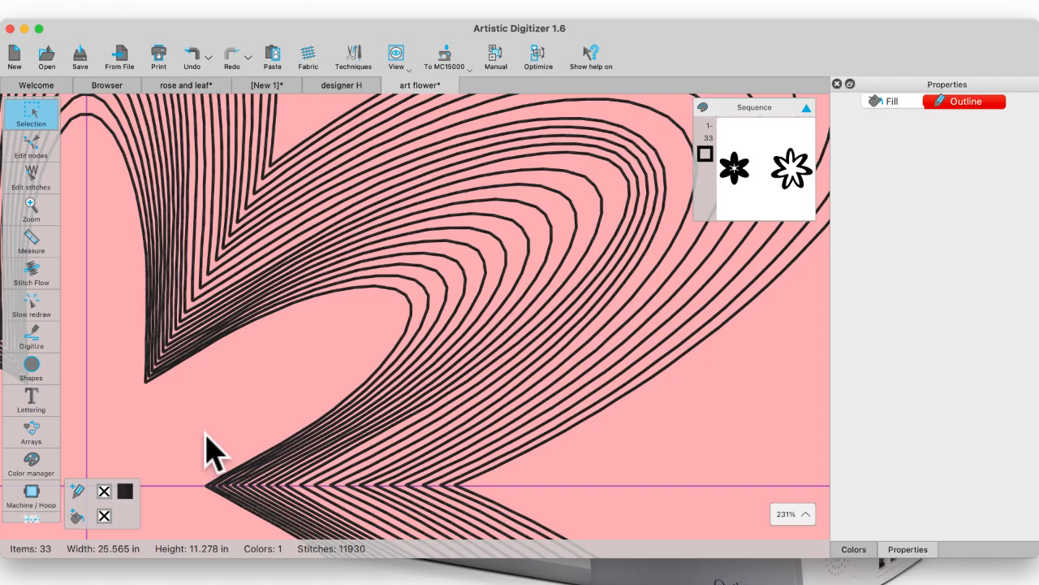
scroll(204, 453, down, 5)
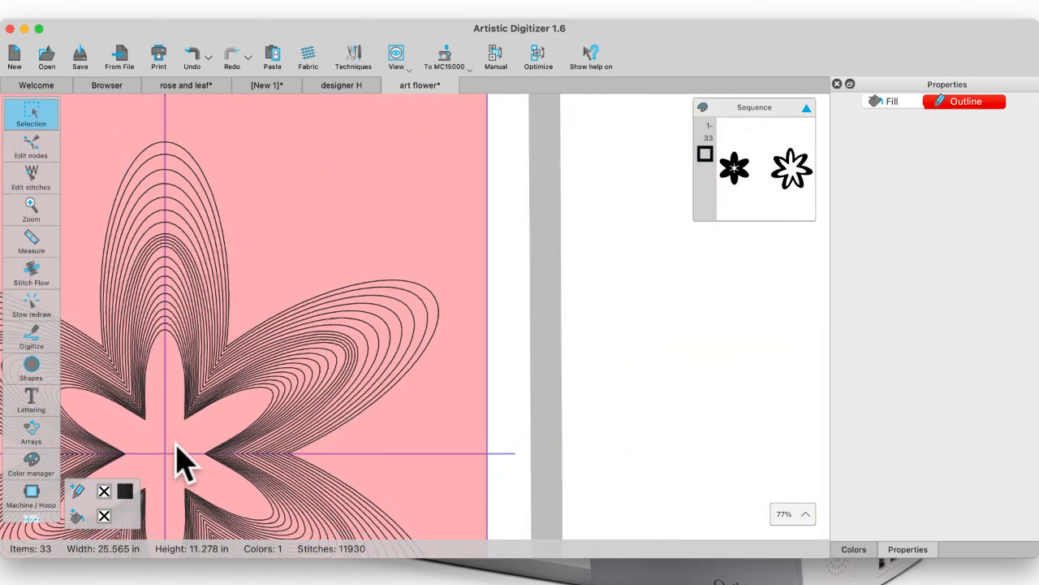
scroll(173, 443, down, 3)
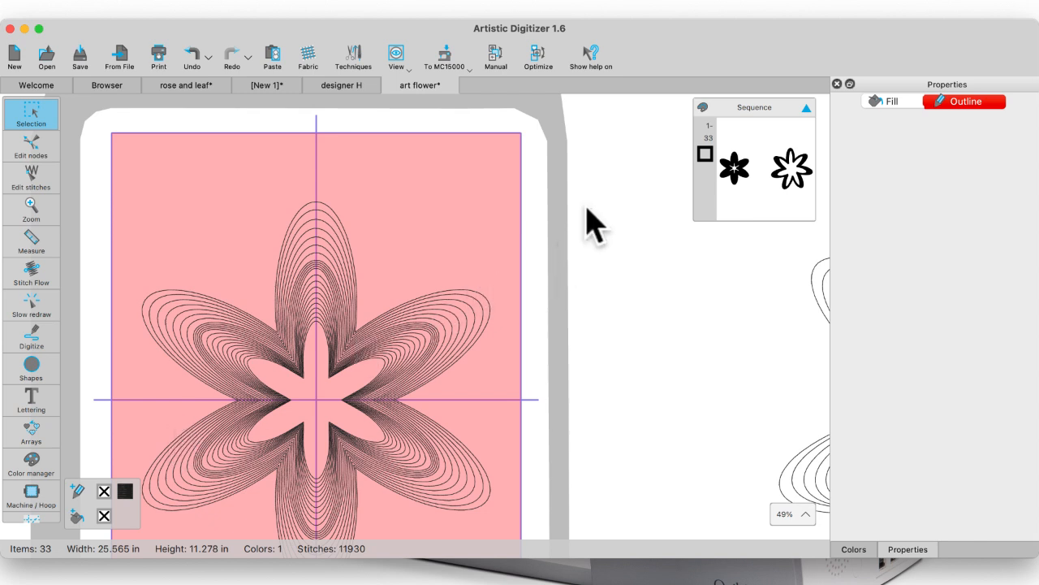
click(647, 56)
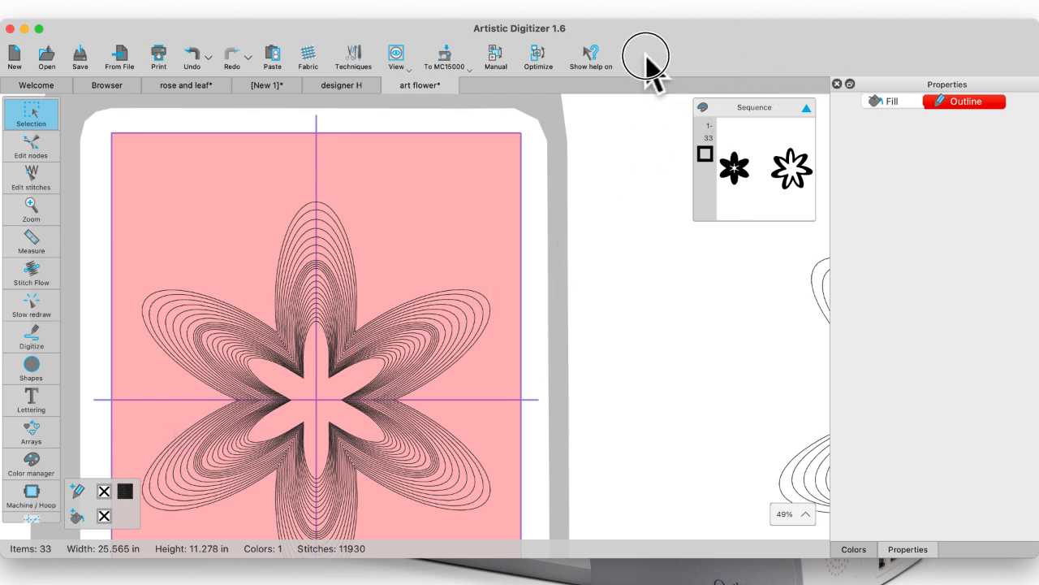
click(461, 38)
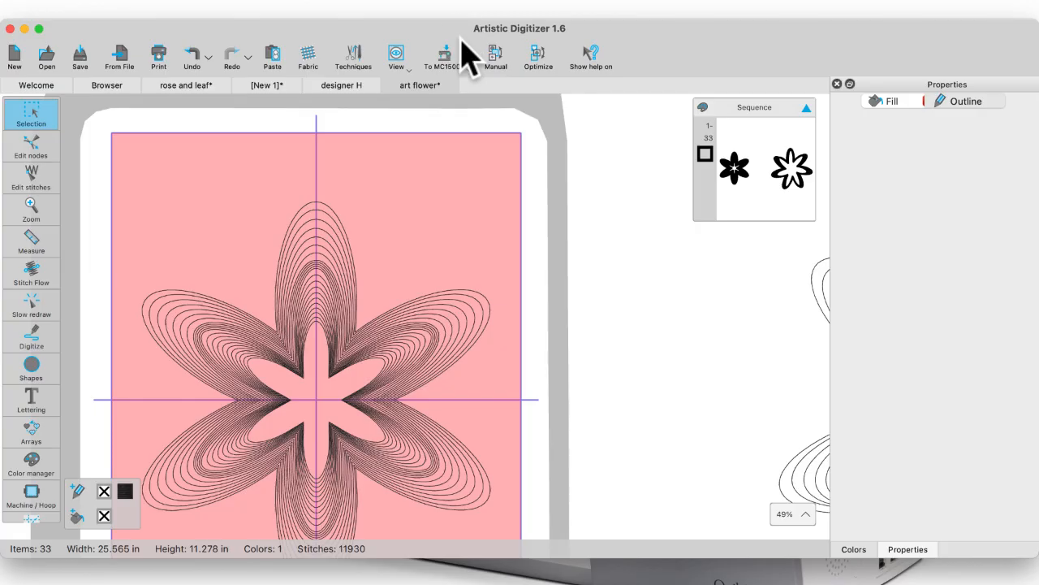
click(466, 62)
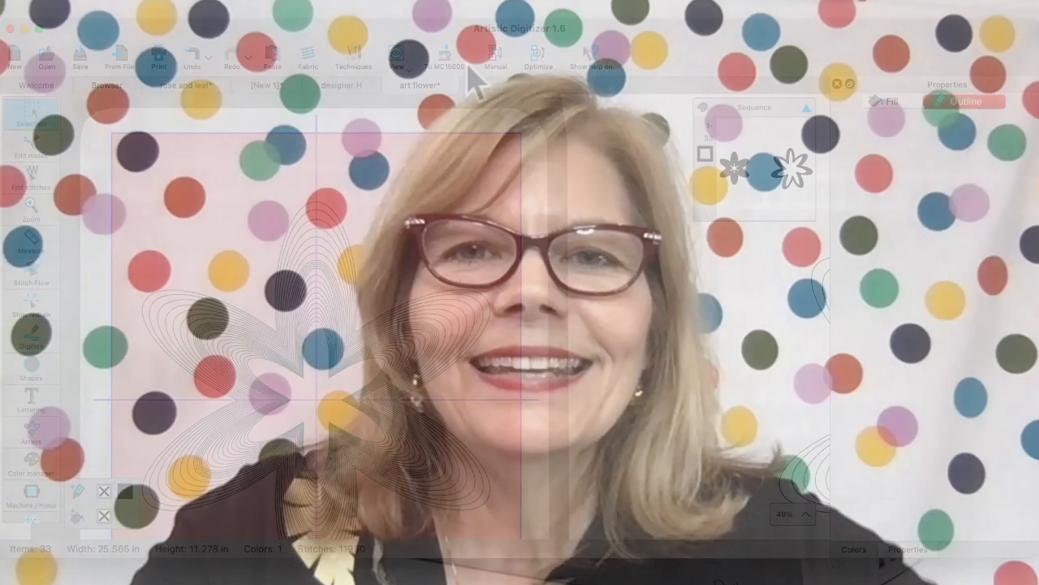